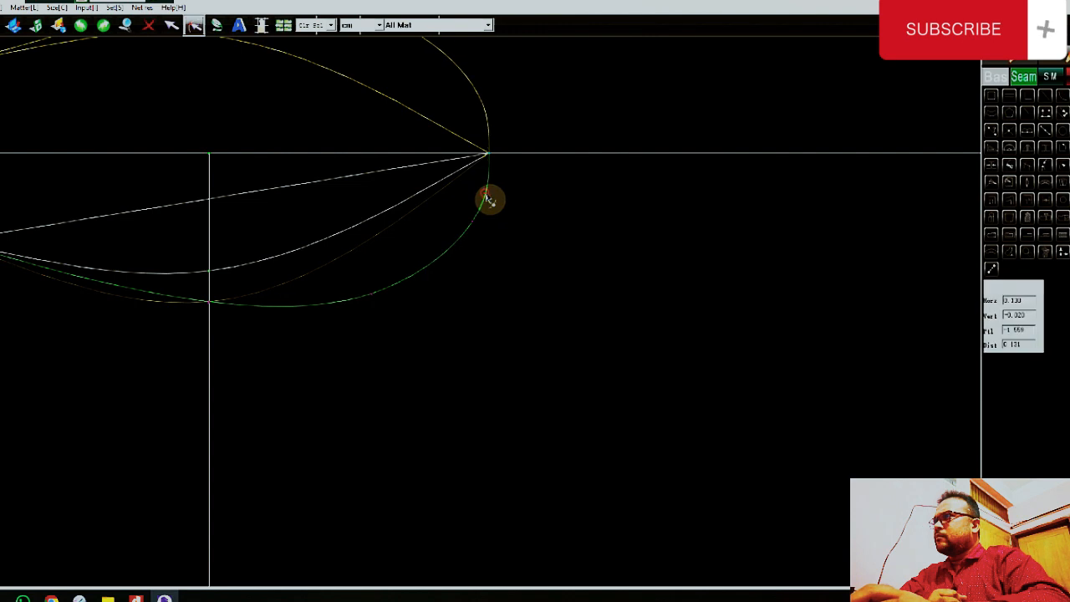
Finish reshaping the deeper front armhole into a smooth rounded curve at the underarm point.
right_click(506, 247)
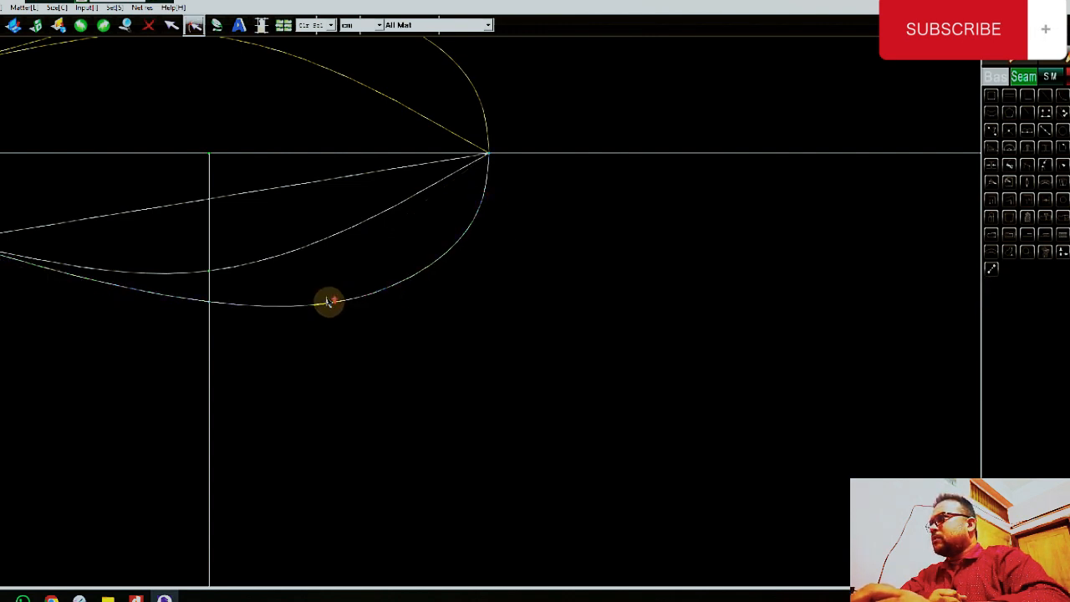
scroll(325, 298, down, 5)
scroll(300, 236, up, 4)
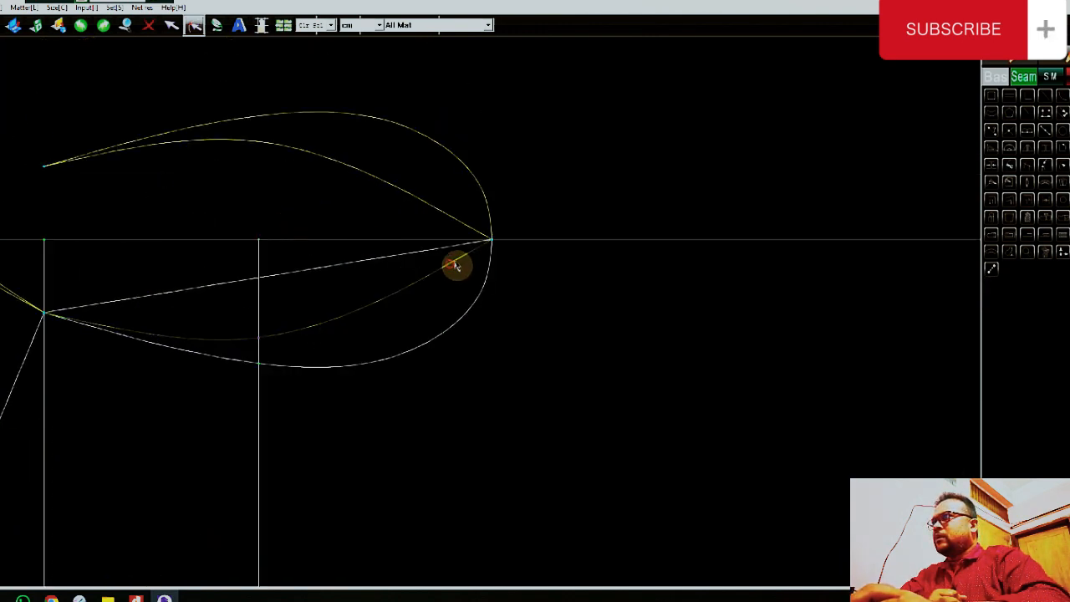
Reshape the shallower back armhole line into a smooth curve that rounds into the underarm point.
click(458, 264)
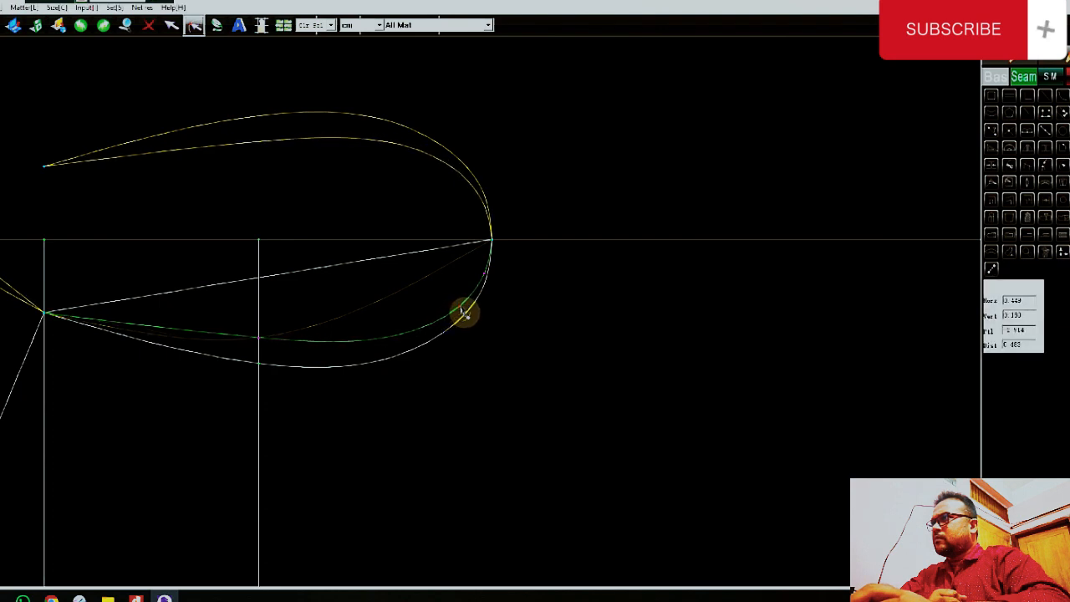
click(462, 312)
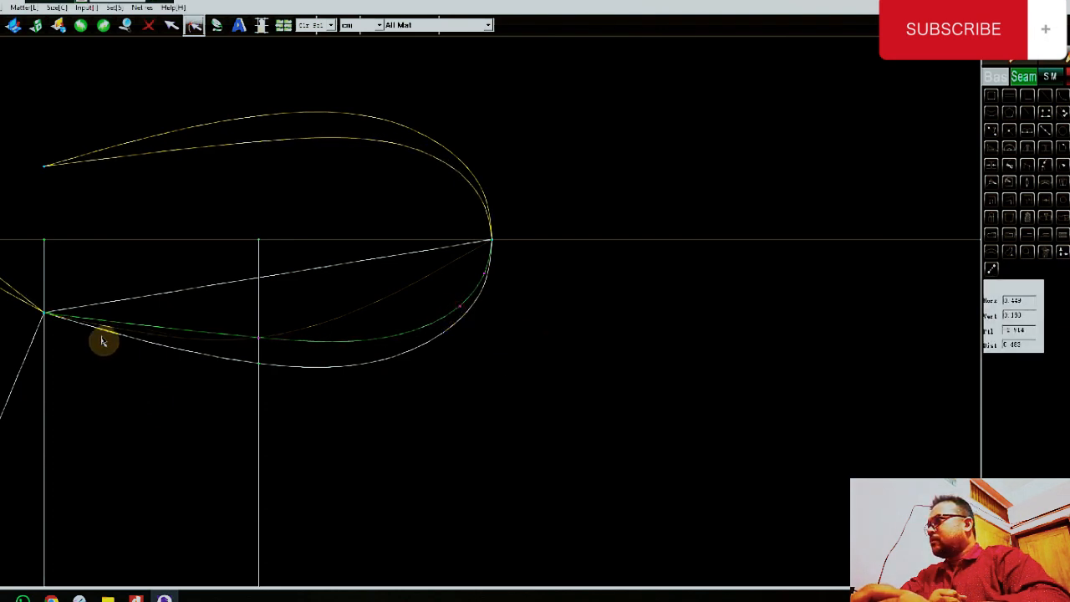
click(389, 343)
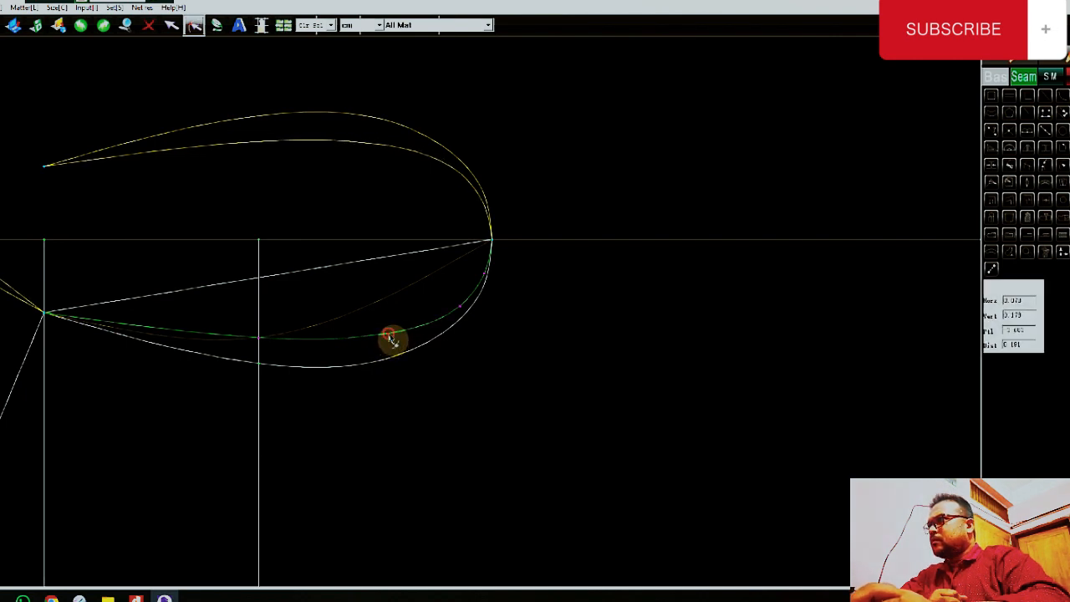
click(465, 395)
scroll(326, 380, down, 6)
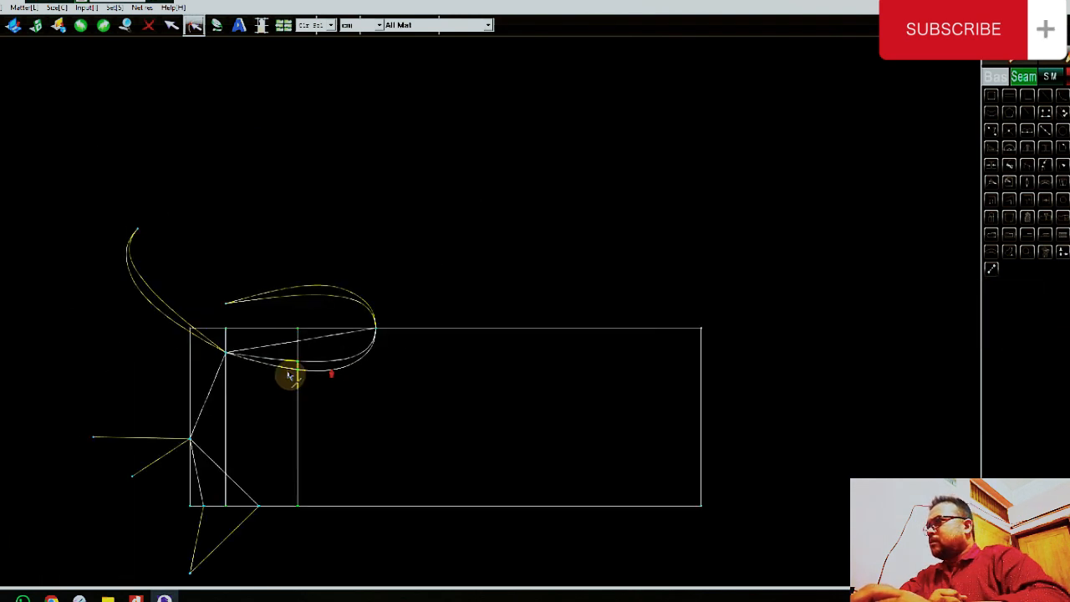
Fine-tune the front and back armhole curves close to the shoulder tip so both leave the shoulder smoothly.
scroll(206, 339, up, 5)
scroll(242, 367, up, 4)
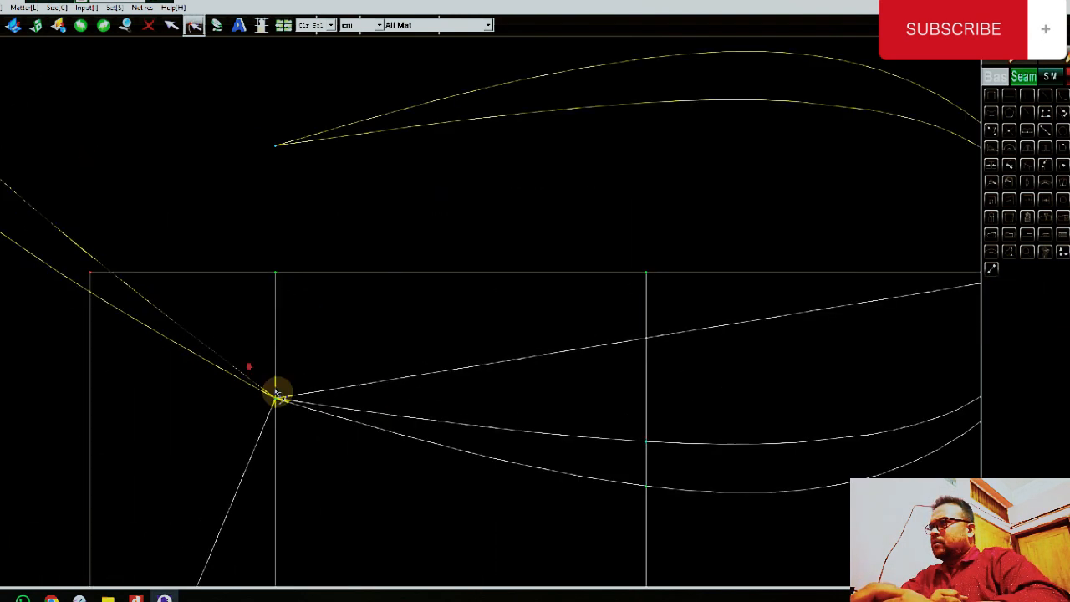
click(378, 433)
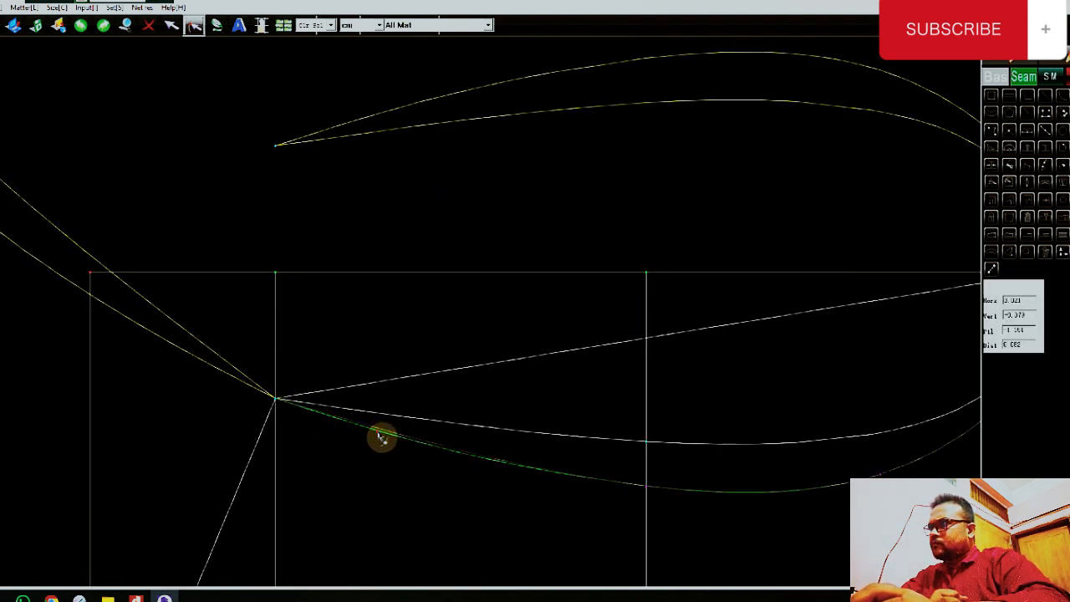
click(346, 447)
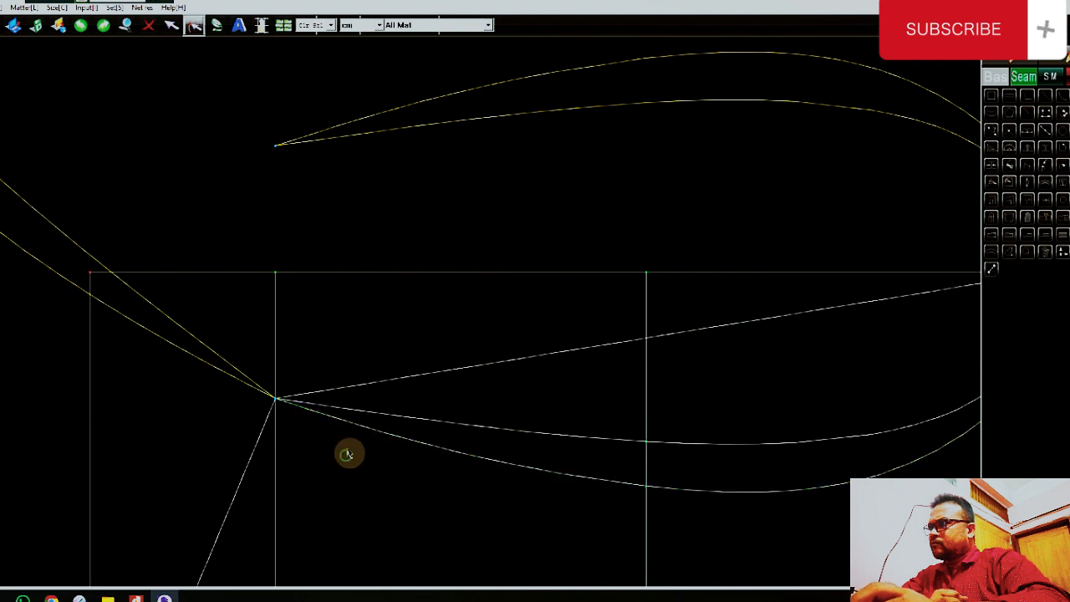
click(403, 422)
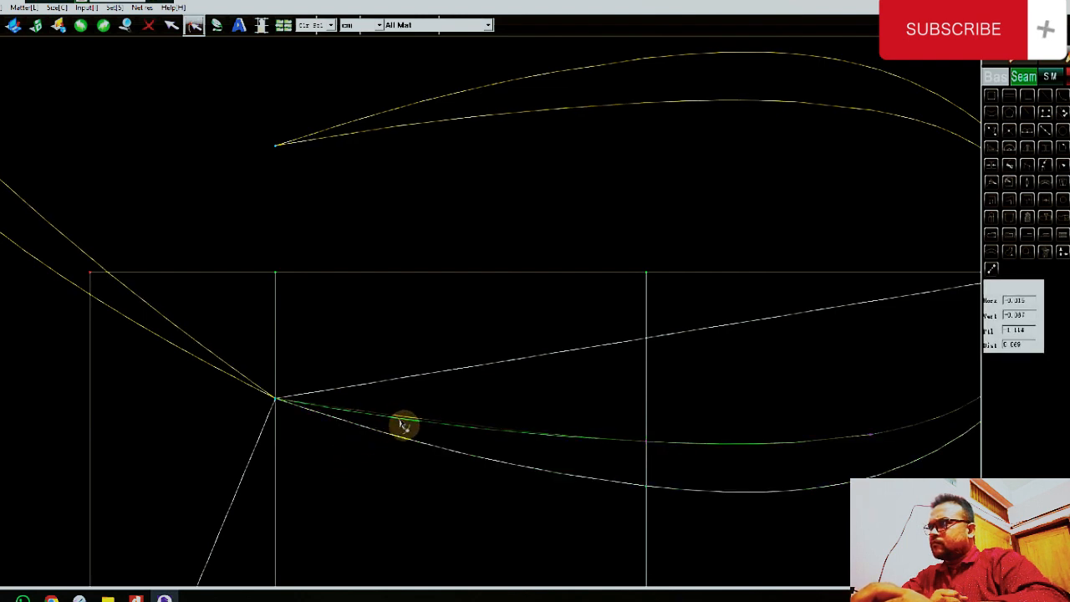
click(403, 425)
scroll(318, 473, down, 5)
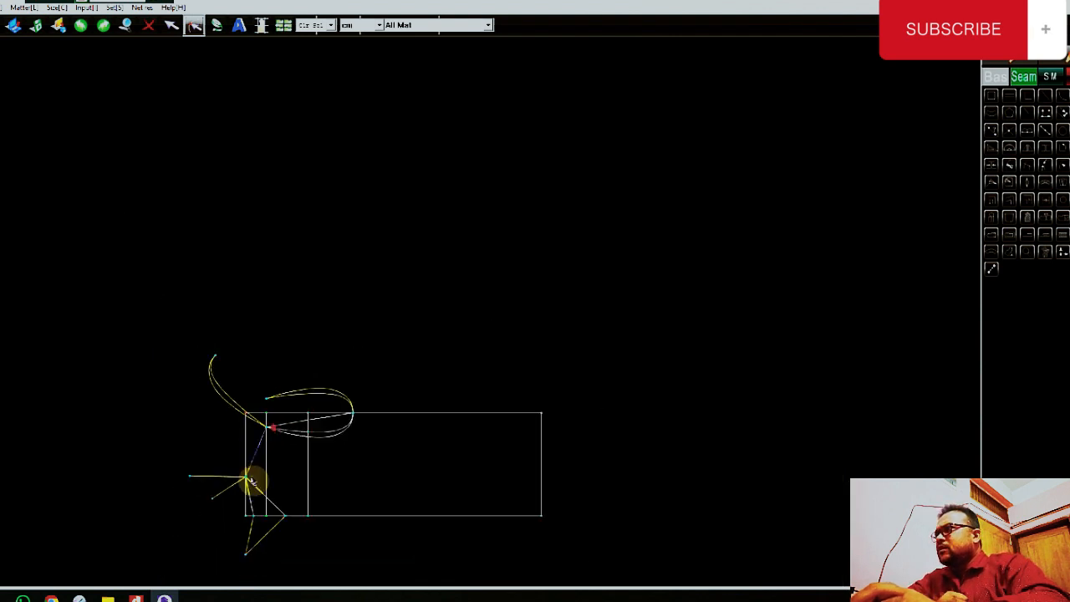
Bend the straight front neckline into a rounded curve from the neck-shoulder point to the centre line.
scroll(255, 485, up, 2)
scroll(288, 528, up, 4)
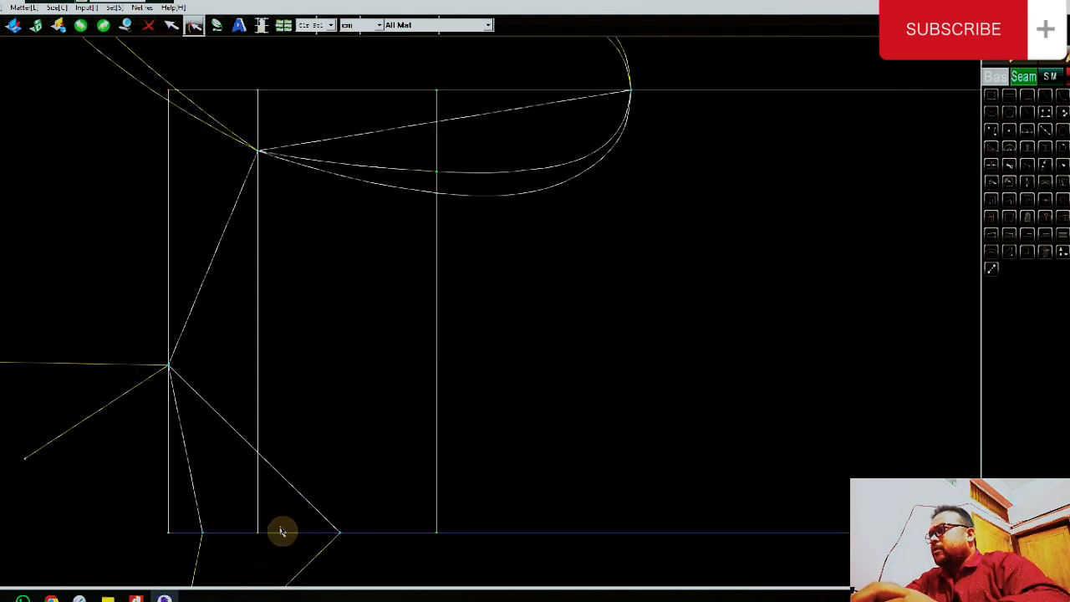
click(306, 499)
click(321, 514)
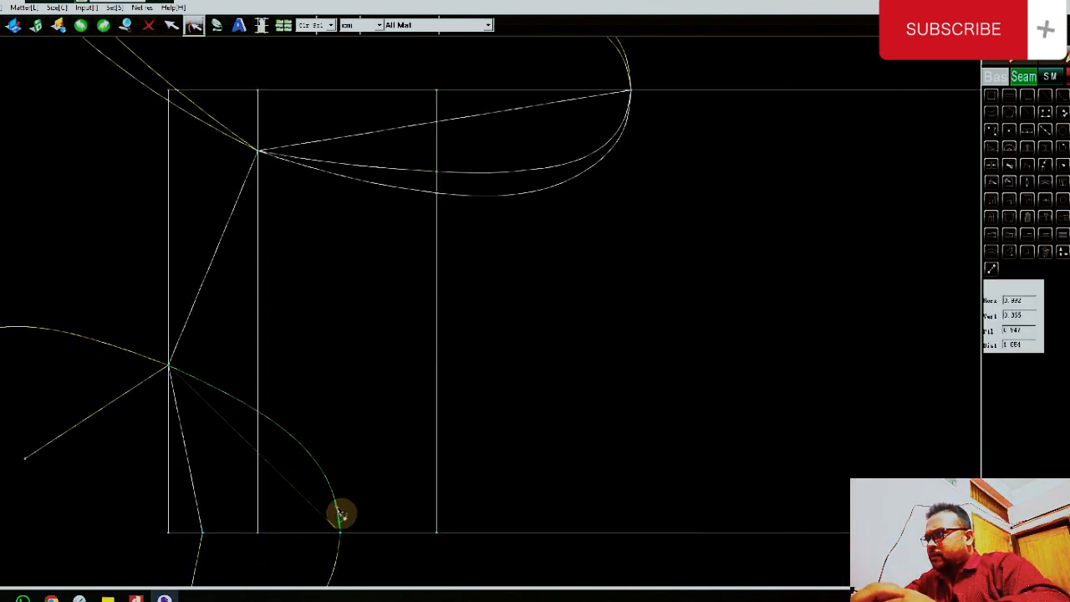
drag(242, 397, 252, 392)
drag(311, 446, 309, 444)
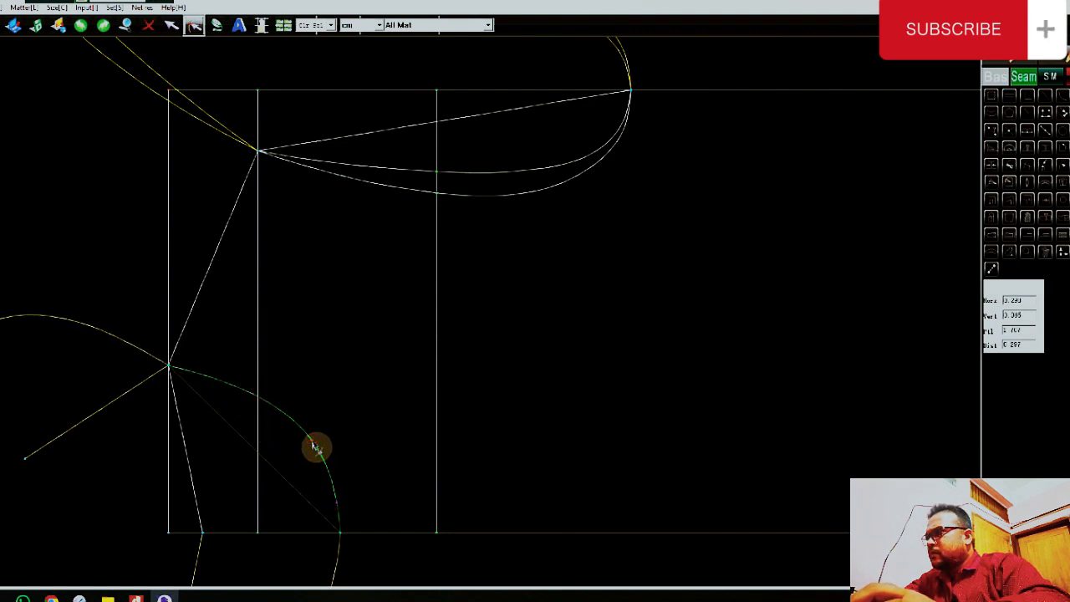
click(314, 443)
right_click(341, 431)
scroll(198, 454, down, 2)
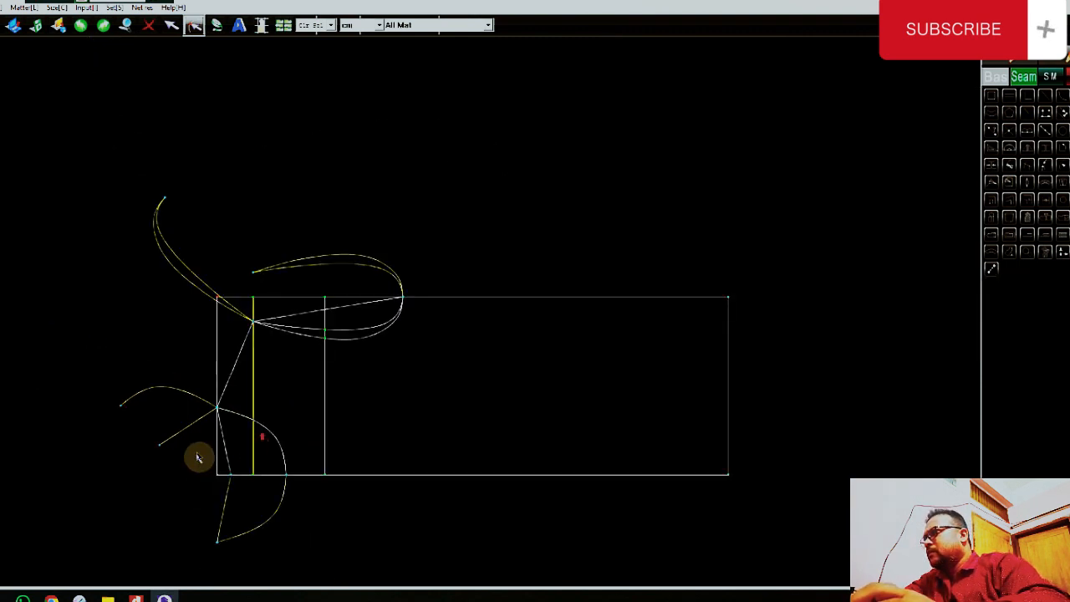
Bend the straight back neckline into a shallow curve that meets the centre line squarely.
scroll(246, 432, up, 2)
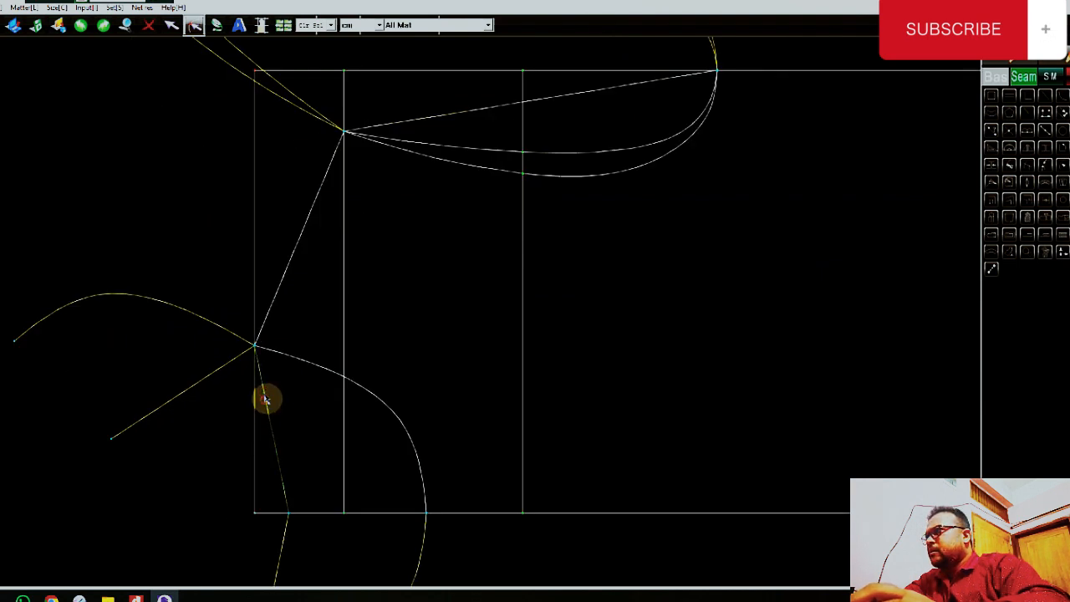
click(264, 400)
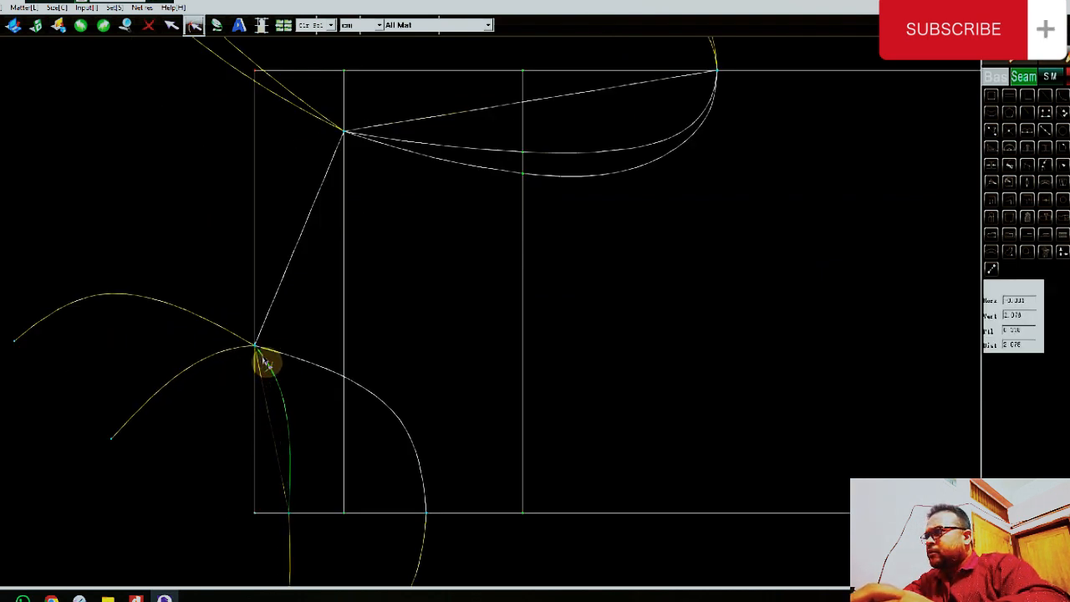
click(294, 451)
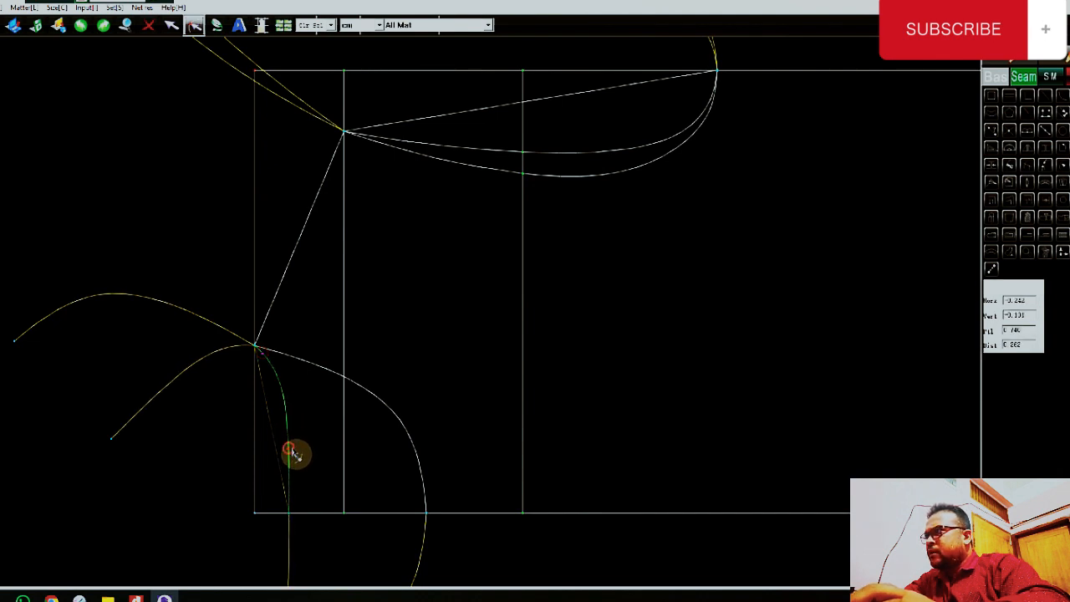
right_click(292, 441)
scroll(244, 441, down, 6)
Smooth the front neckline by adjusting its curve points from the shoulder end down to the centre line.
scroll(314, 439, up, 3)
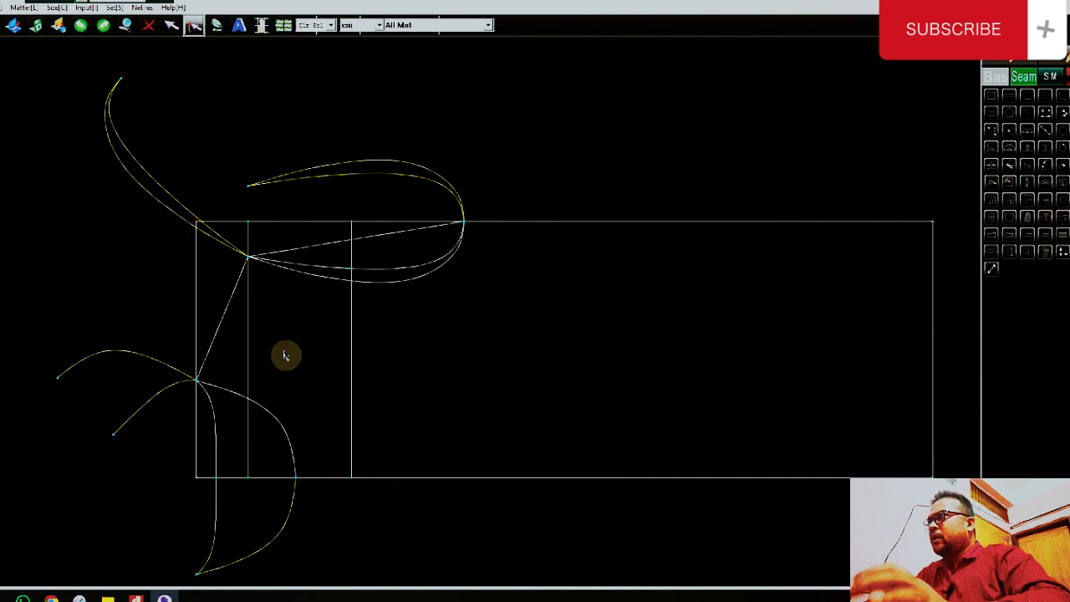
scroll(277, 445, up, 3)
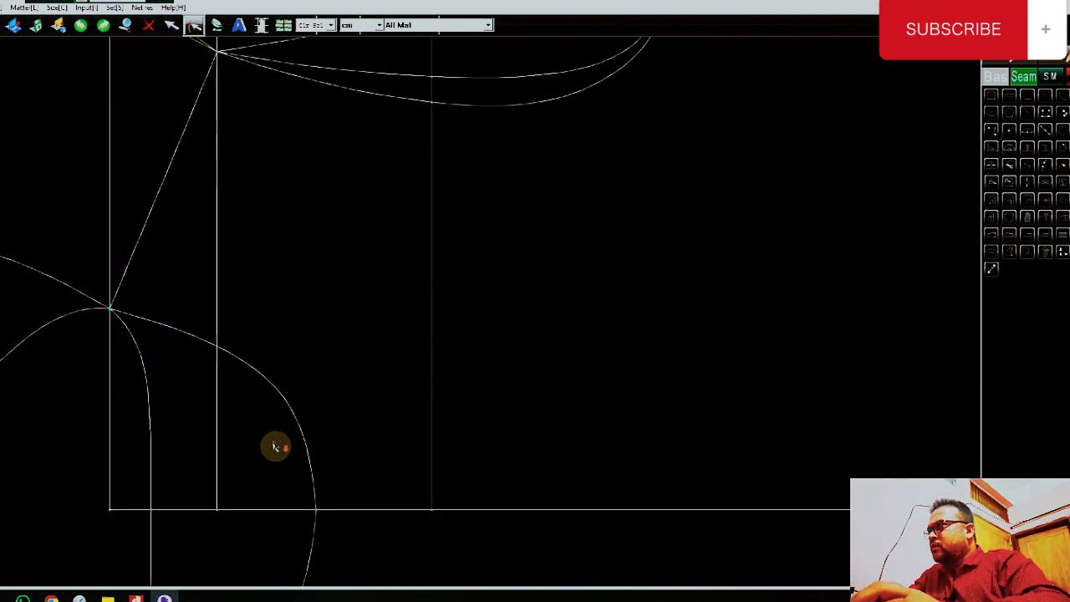
click(192, 339)
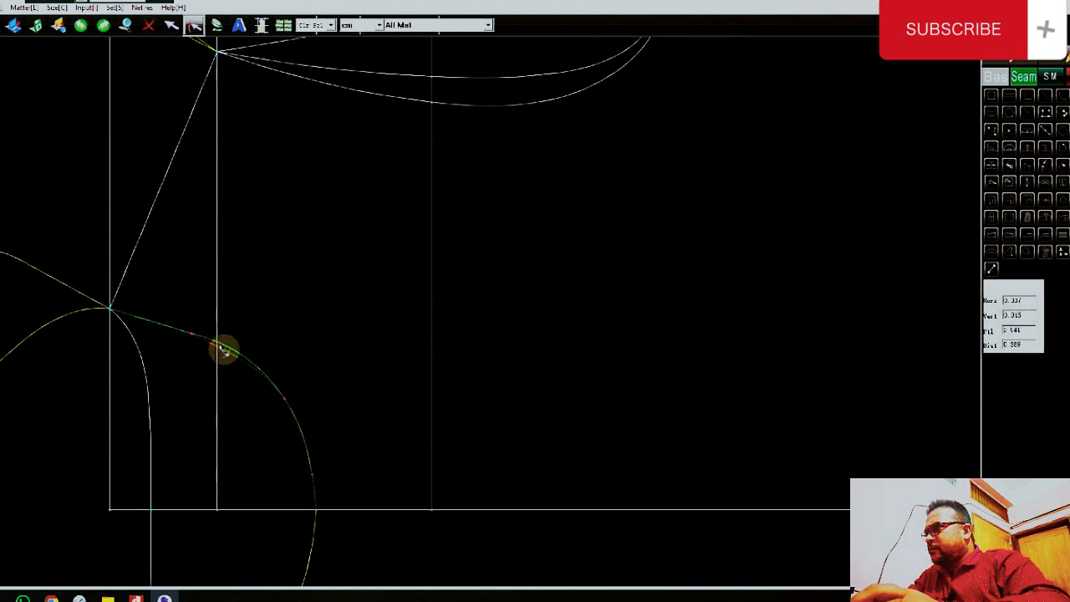
click(225, 346)
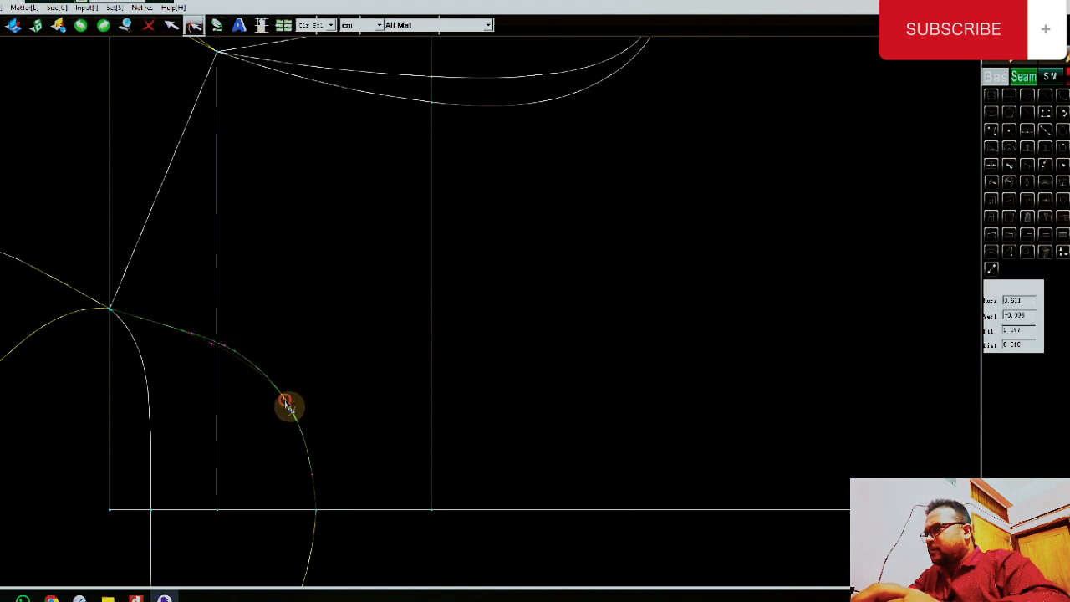
click(286, 403)
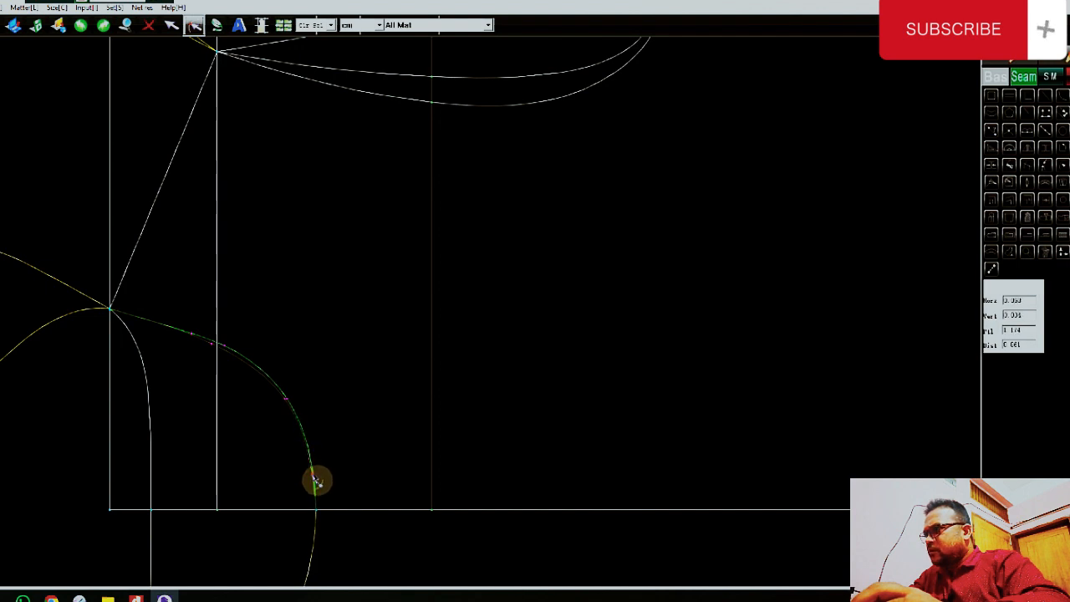
click(315, 475)
right_click(335, 430)
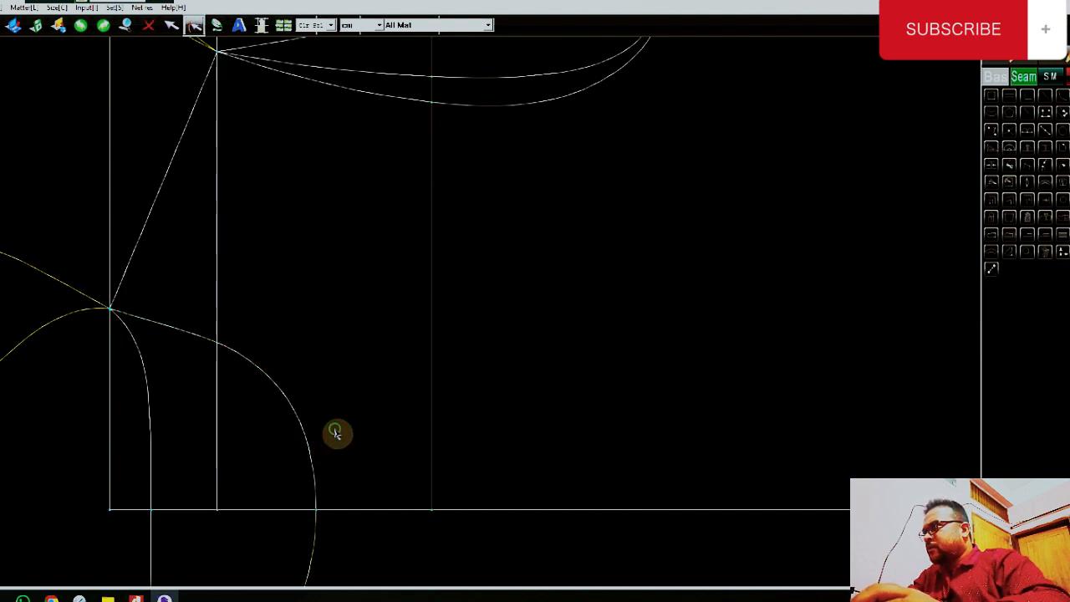
Even out the upper part of the front neckline curve near the neck-shoulder point.
scroll(209, 391, down, 5)
scroll(182, 384, up, 5)
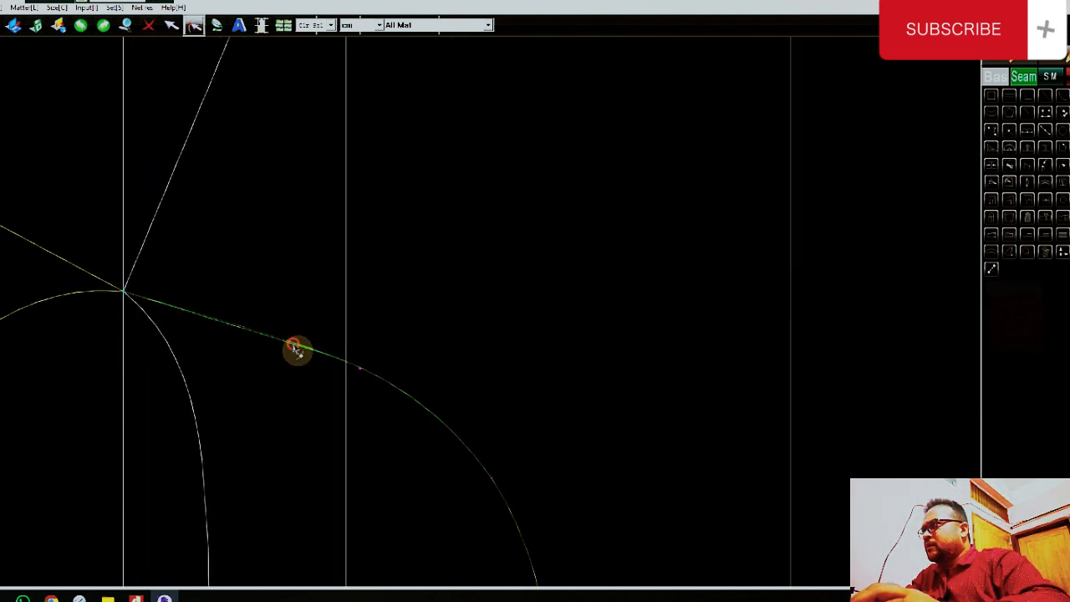
click(285, 341)
click(361, 369)
right_click(403, 350)
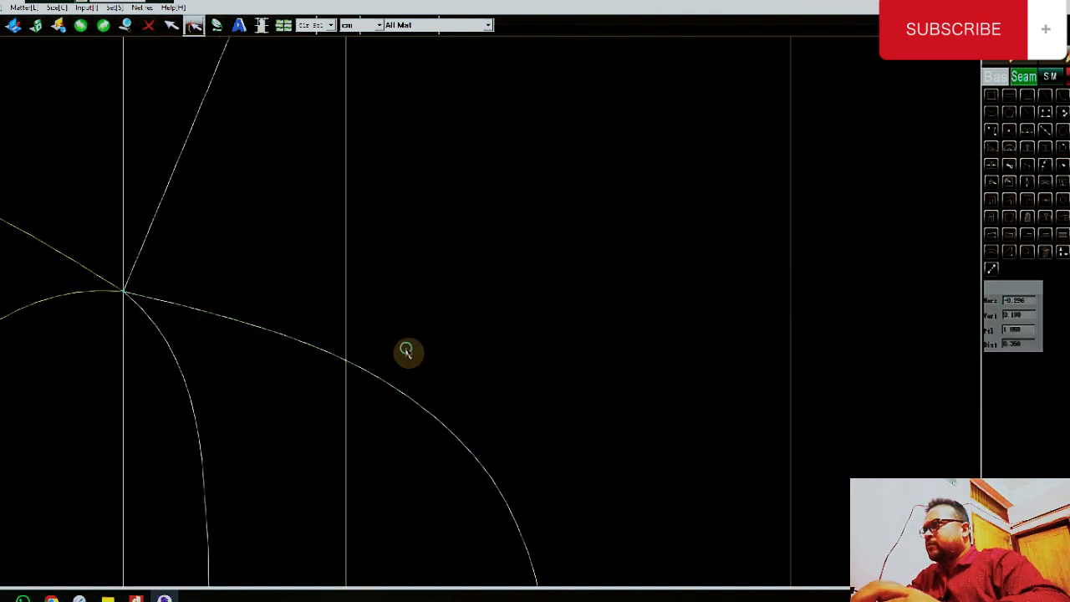
scroll(361, 368, down, 6)
scroll(454, 345, up, 1)
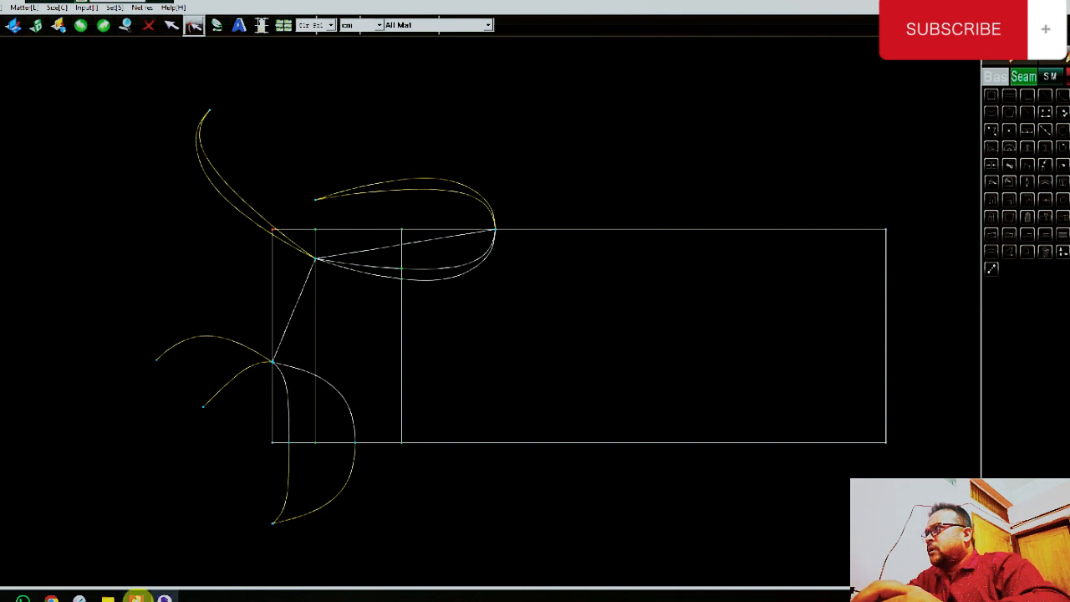
Switch to the PDF spec sheet to check the garment's measurement table, then return to the pattern drawing.
click(135, 598)
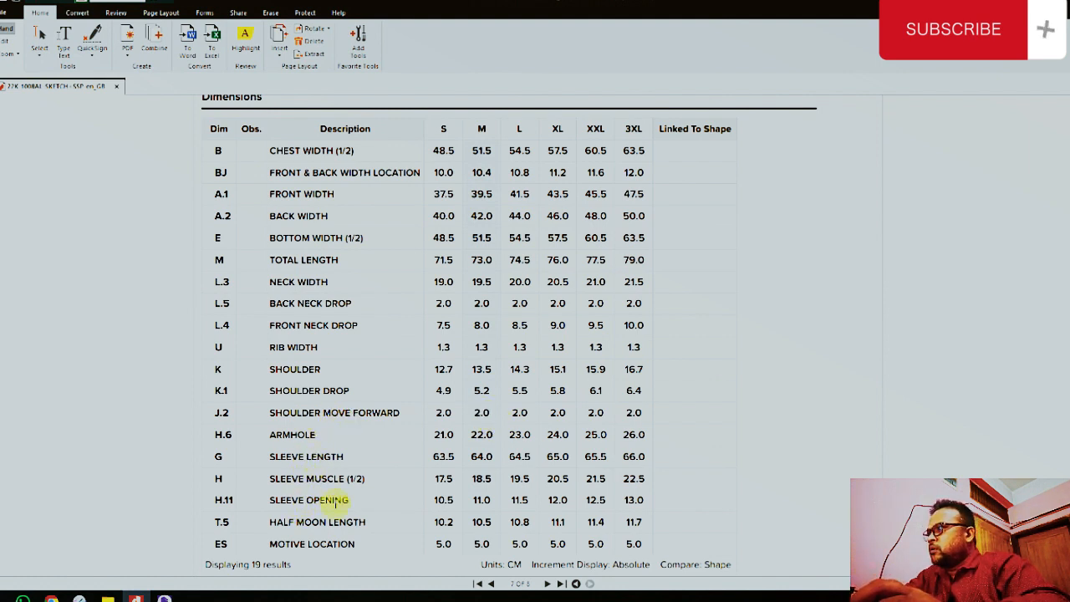
click(167, 597)
scroll(282, 246, up, 2)
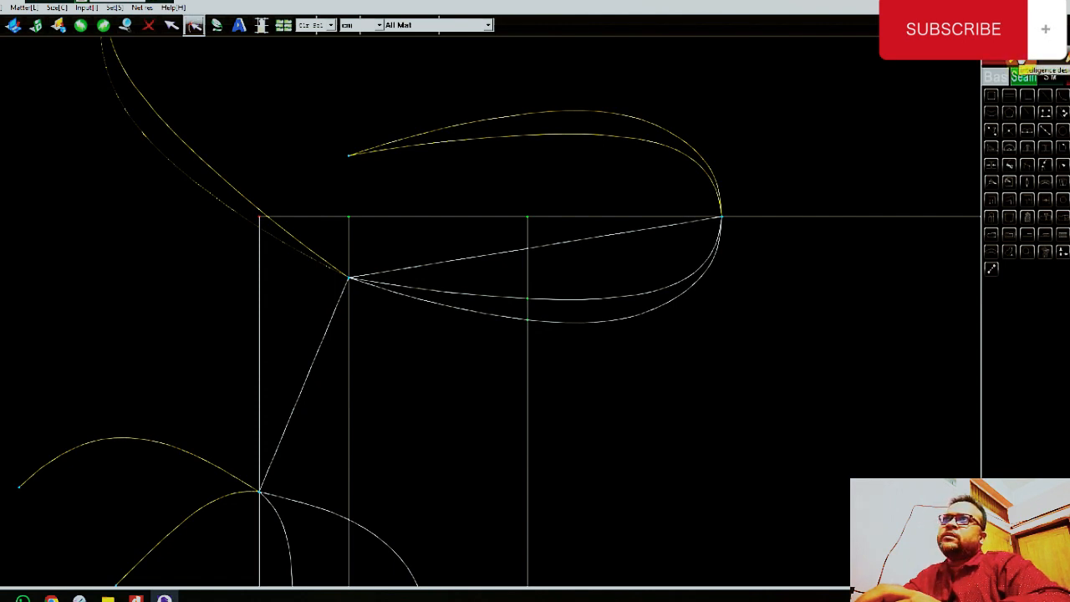
Mark a point 2 cm from the neck-shoulder point along the mirrored front neckline curve.
click(1014, 60)
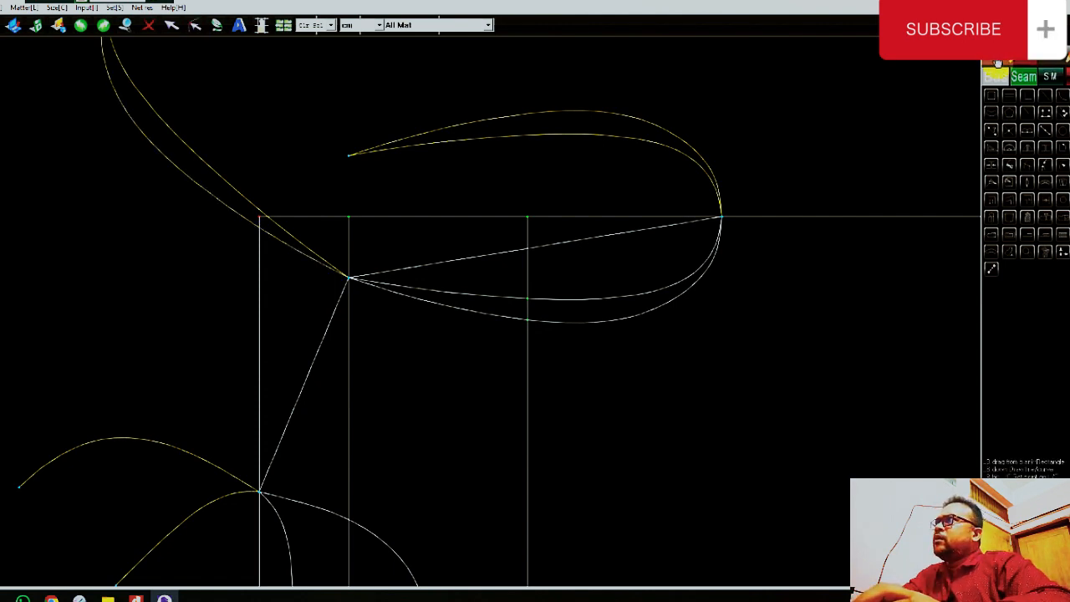
click(194, 27)
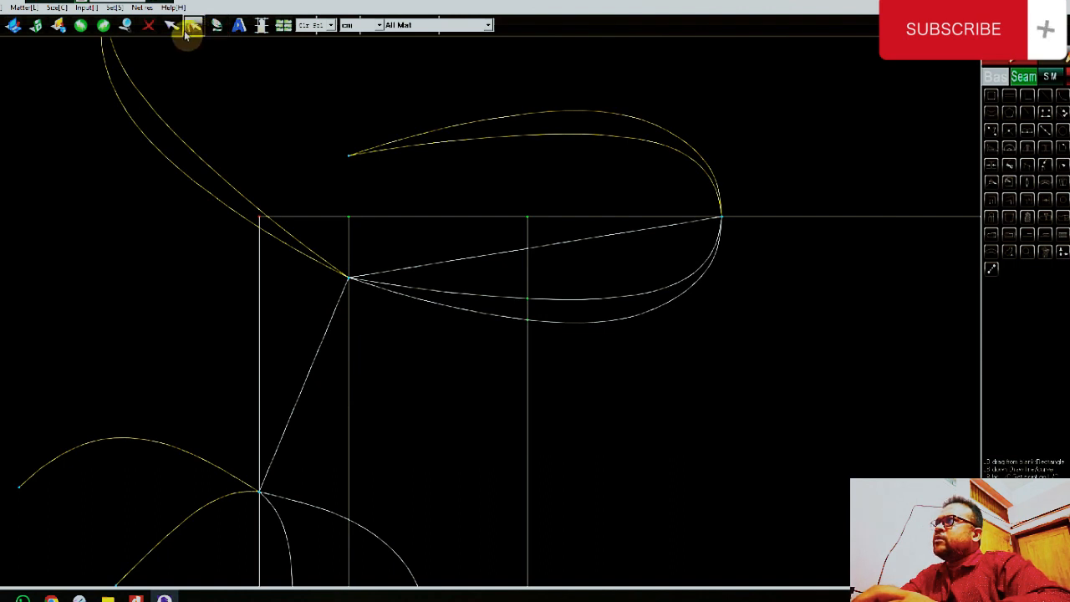
click(244, 487)
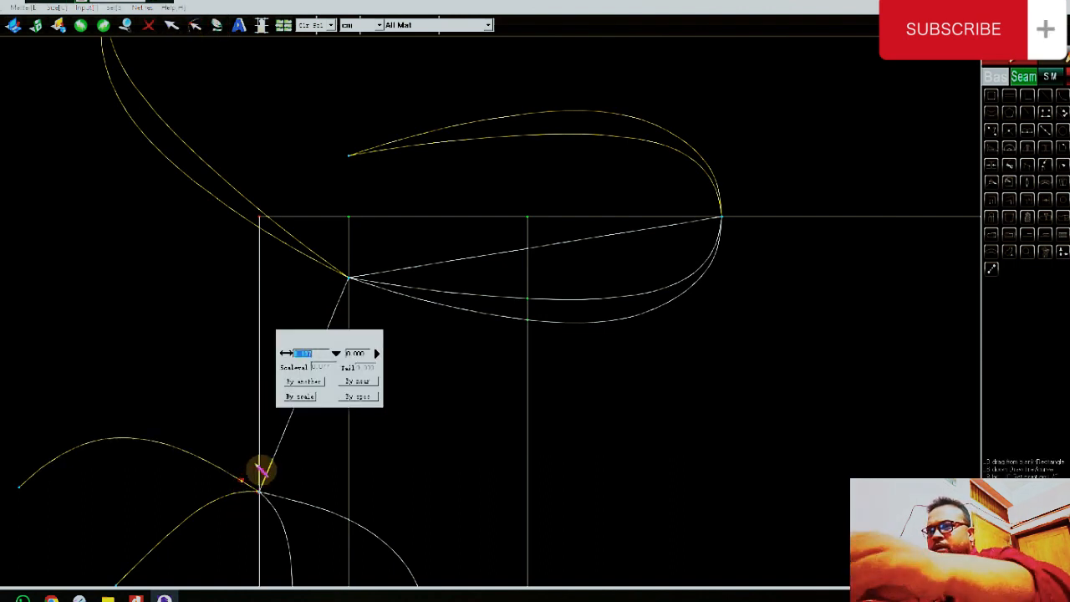
text(2)
right_click(186, 416)
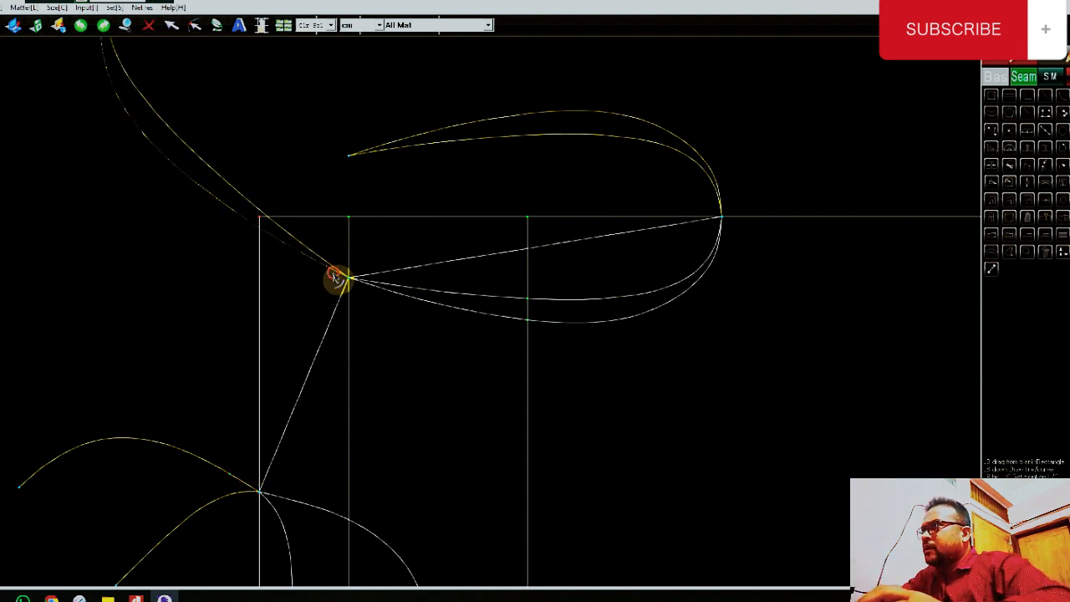
Mark the forward point along the armhole curve mirrored beyond the shoulder tip, and draw a line joining it to the neckline mark.
click(338, 278)
click(580, 308)
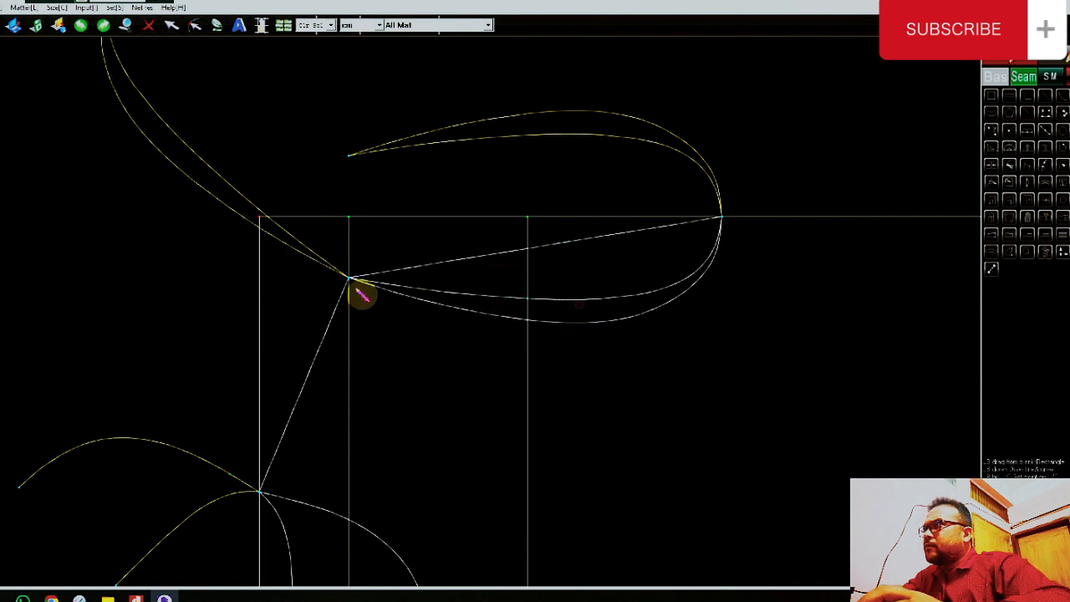
click(331, 275)
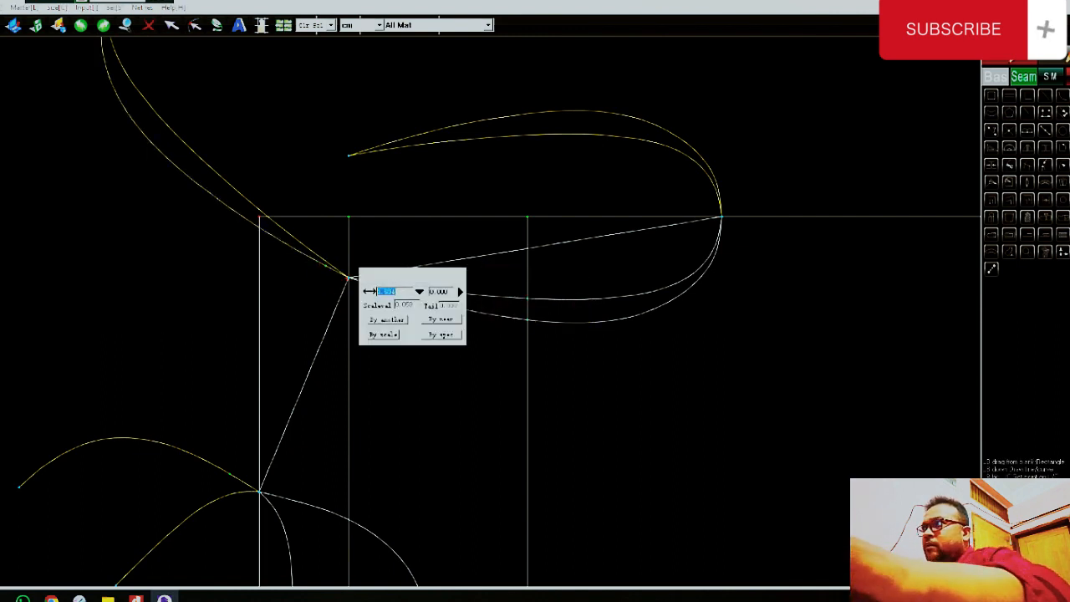
click(331, 276)
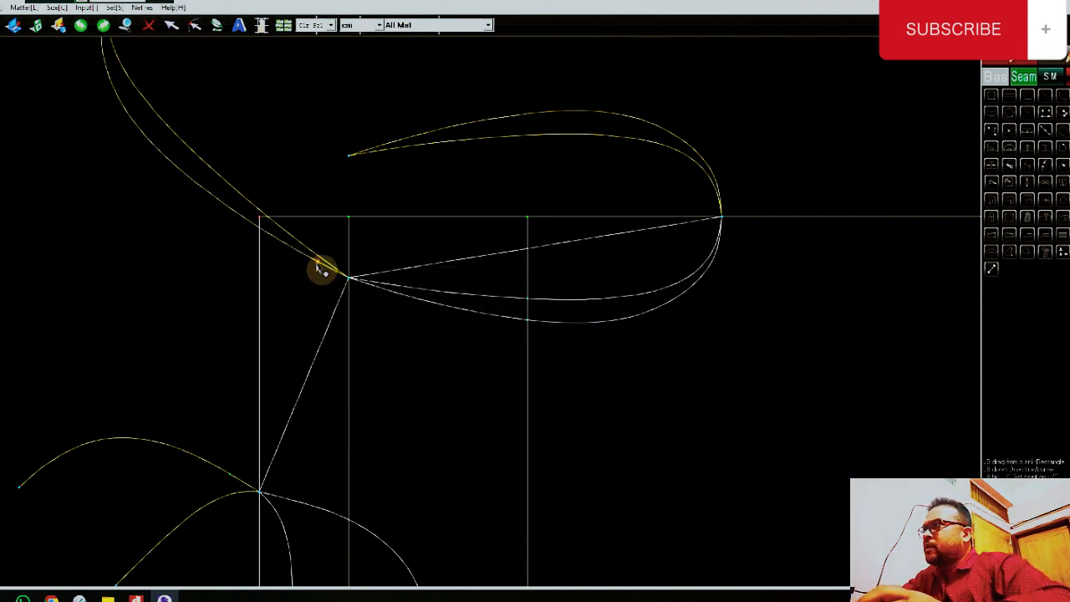
click(236, 481)
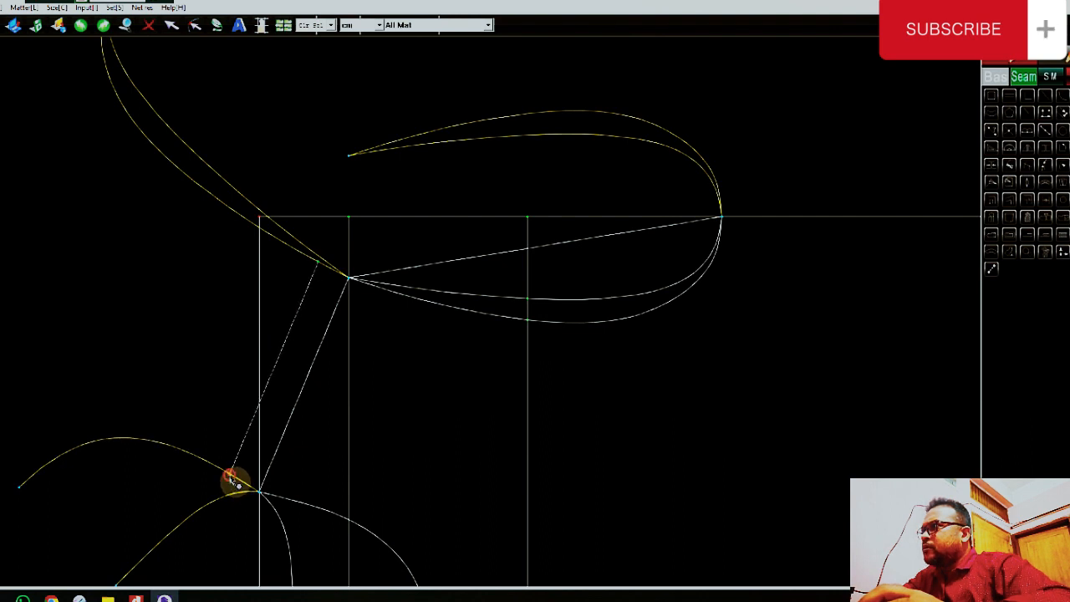
right_click(306, 437)
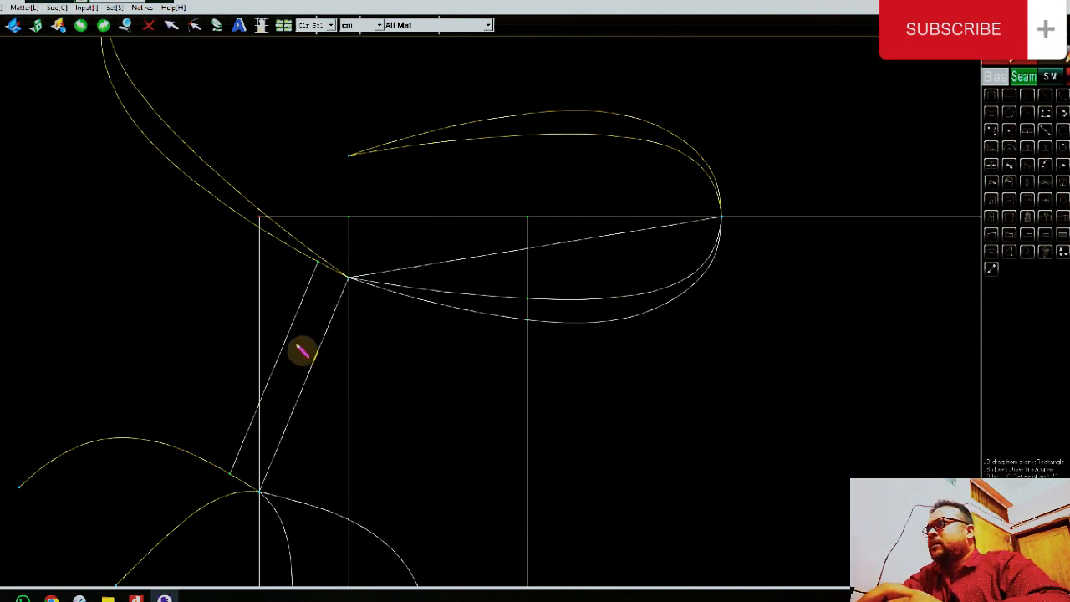
Try to place a parallel copy of the shoulder line on the body side, and undo it.
click(302, 395)
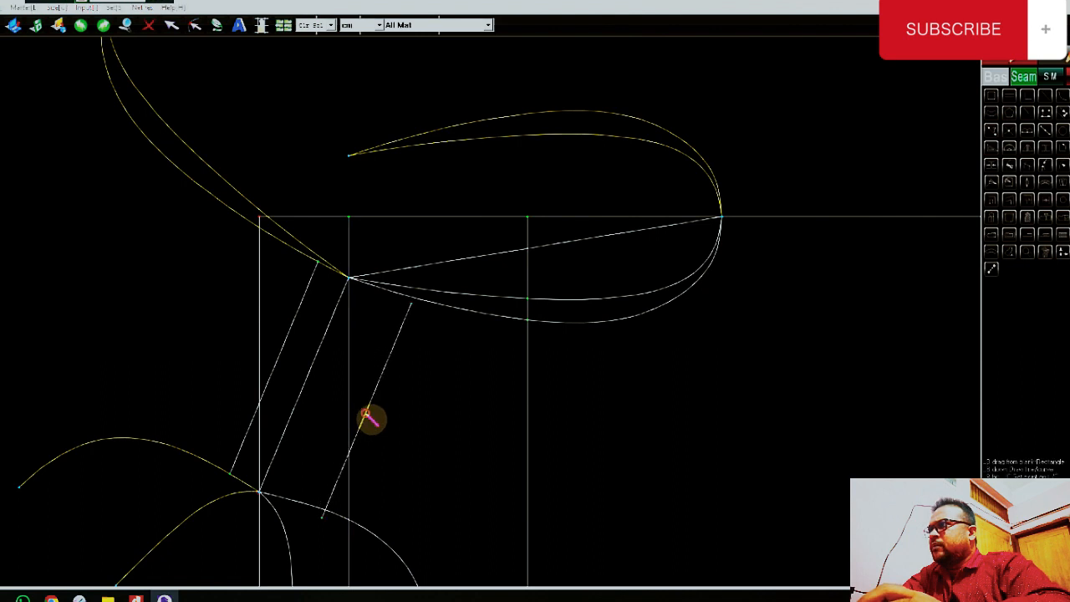
click(367, 413)
click(465, 343)
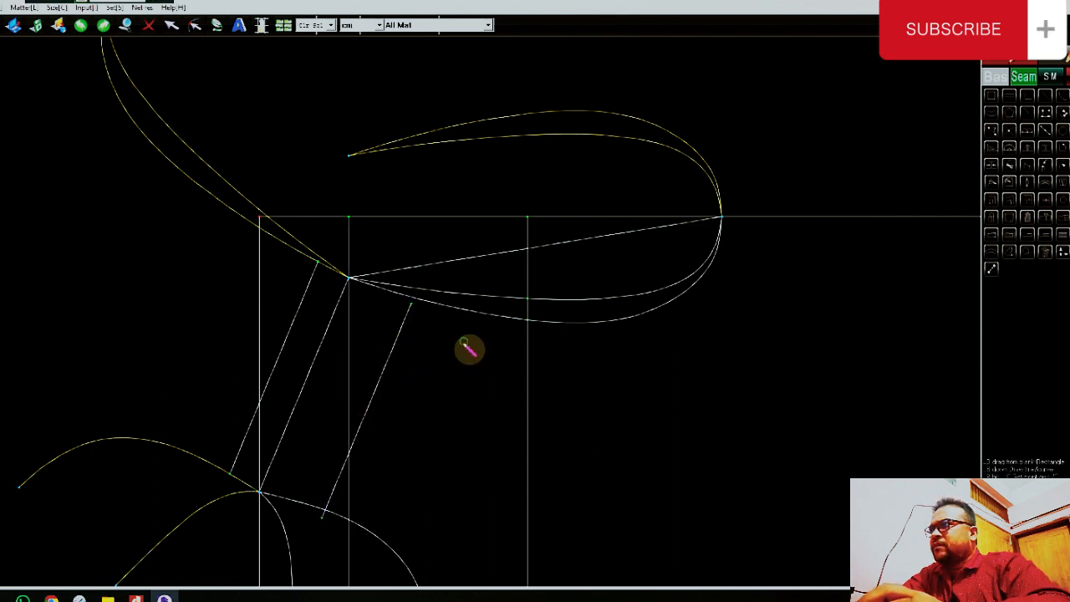
key(ctrl+z)
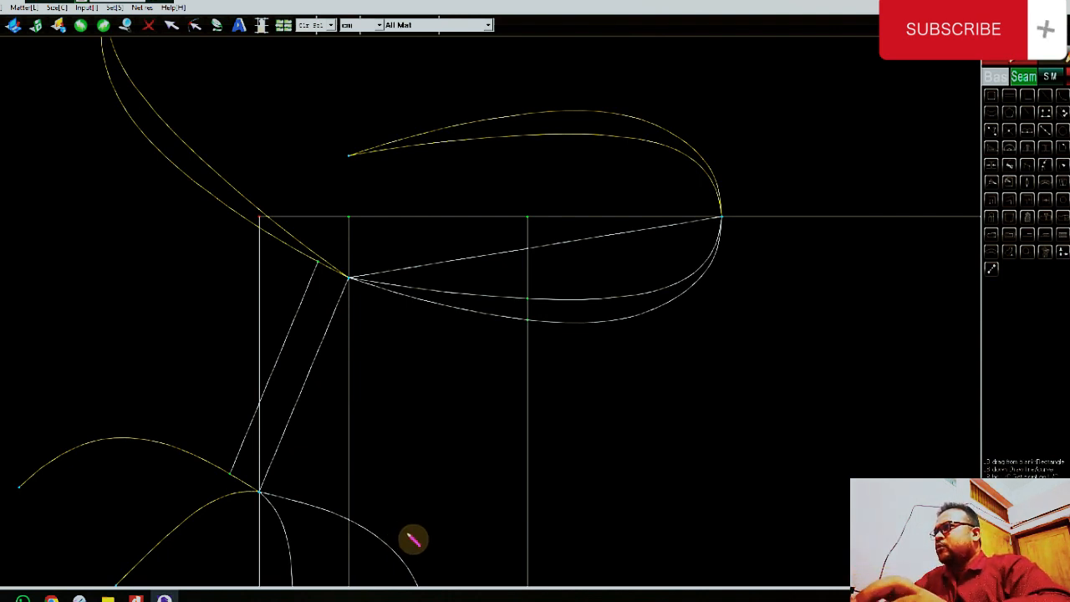
Mirror the forward shoulder line across the original shoulder line onto the body side.
click(1027, 152)
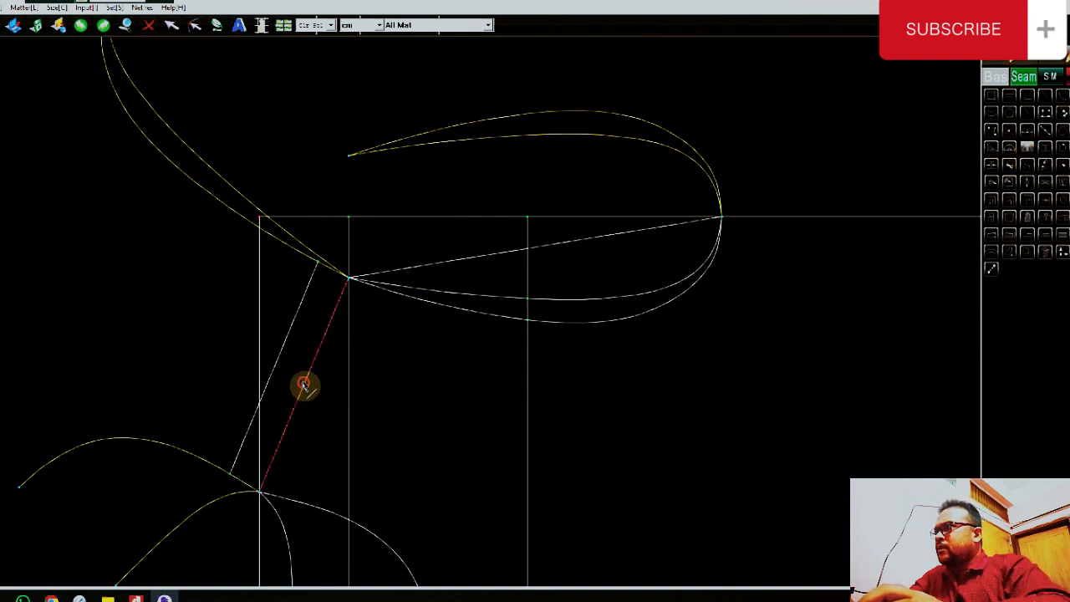
click(284, 351)
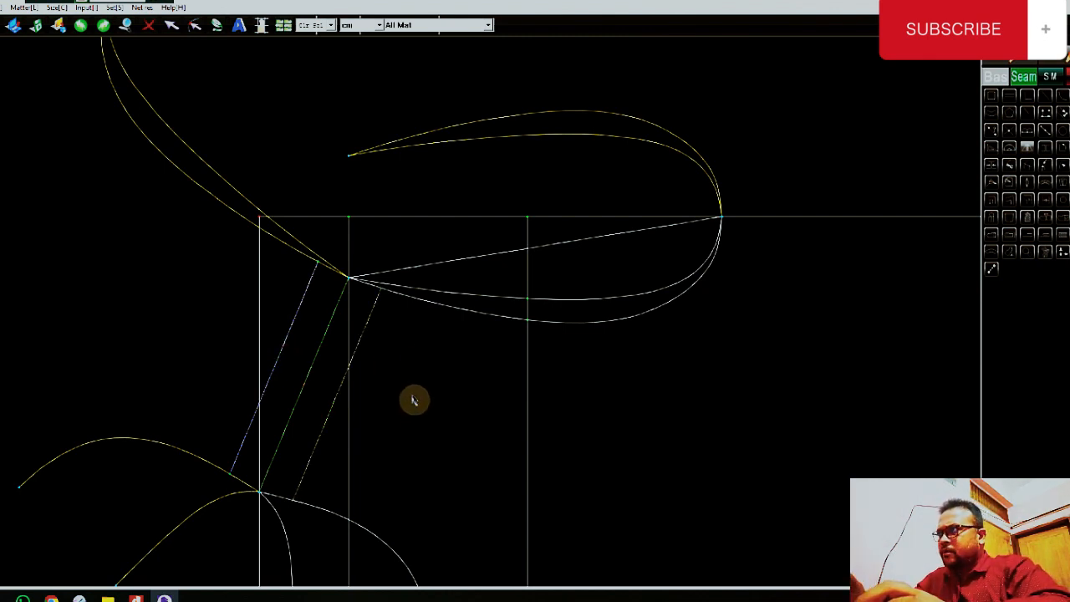
scroll(410, 400, down, 4)
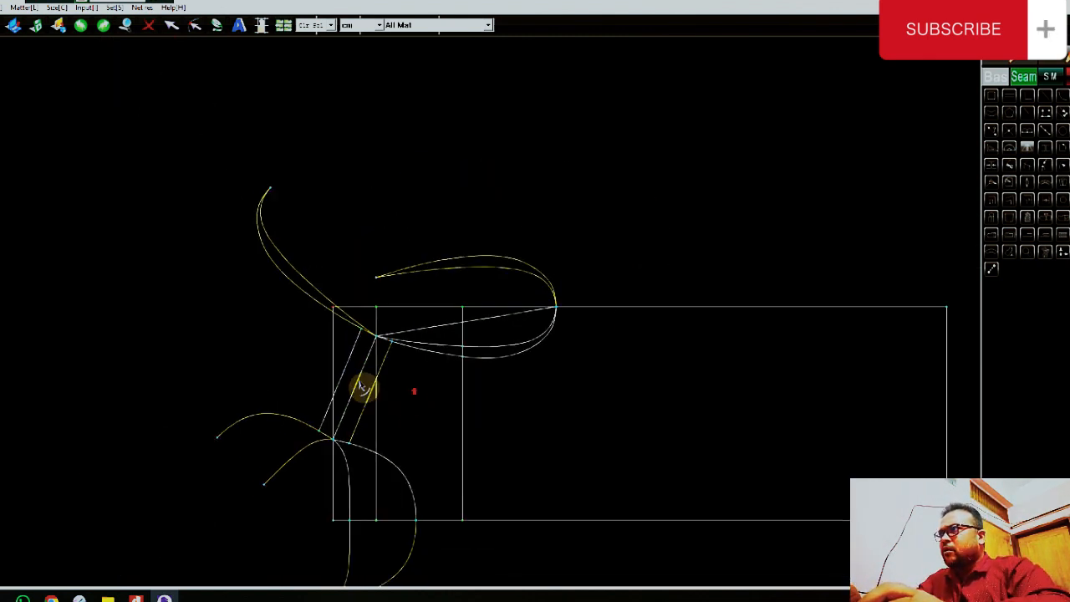
scroll(416, 411, up, 2)
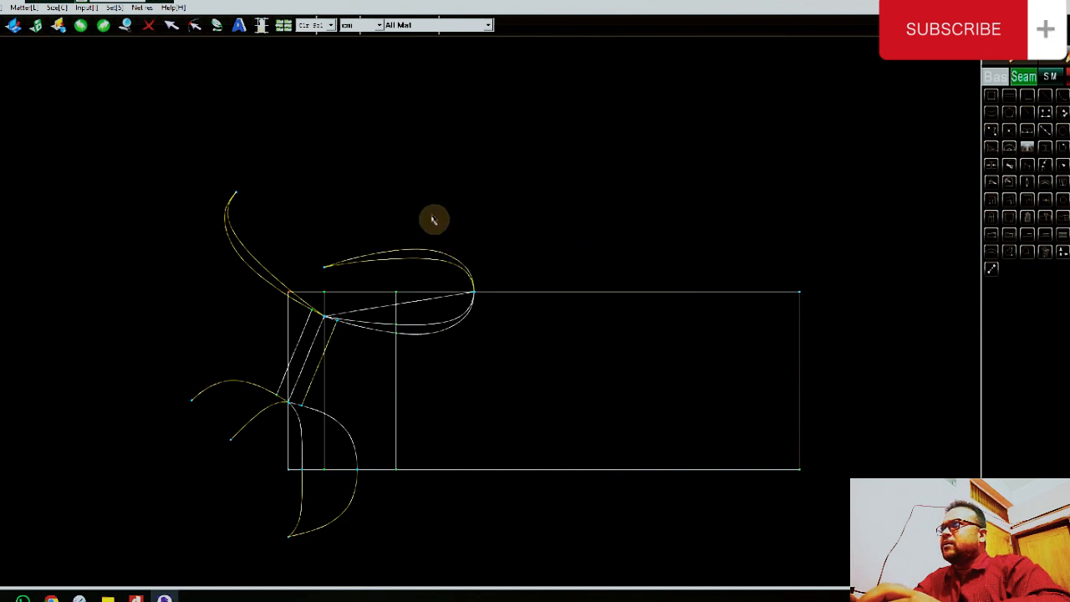
click(1025, 64)
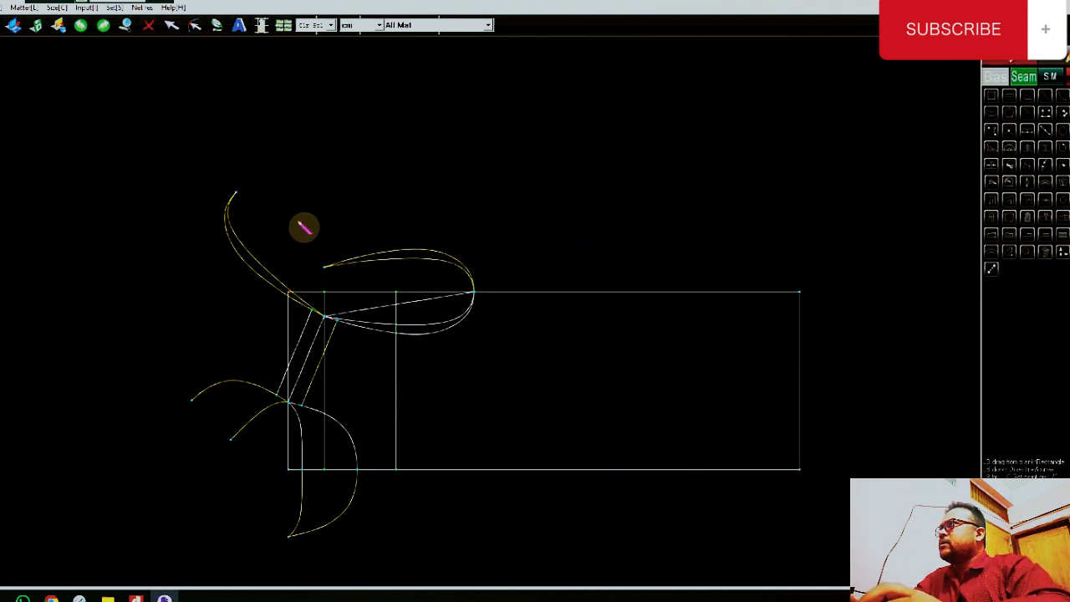
Delete both armhole curves mirrored outside the side line, the extra armhole curve mirrored beyond the shoulder, and the straight armhole guide line.
click(150, 27)
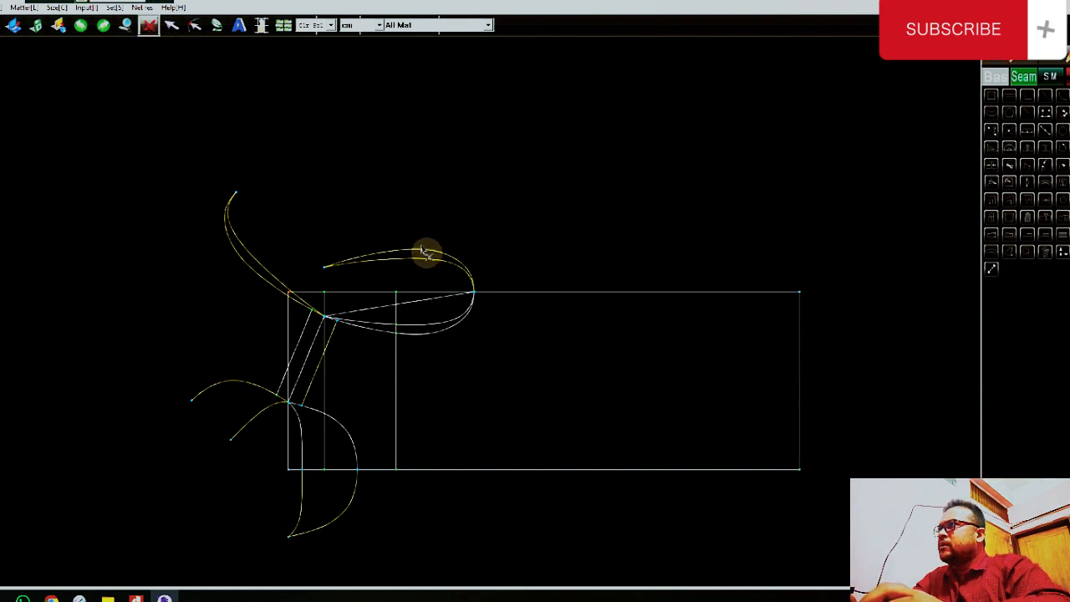
click(423, 253)
click(512, 318)
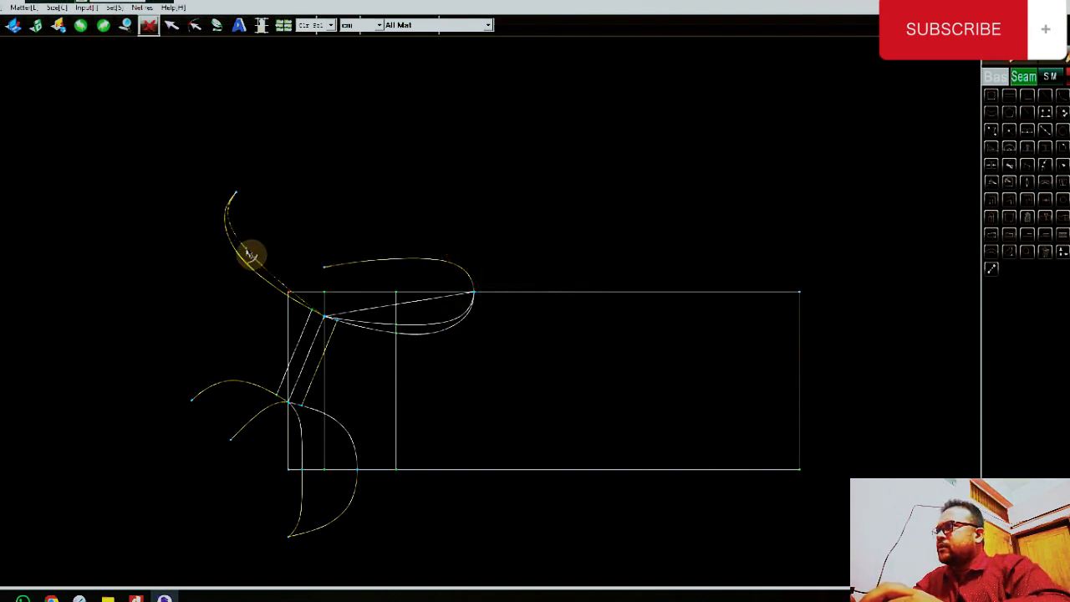
click(250, 250)
click(520, 322)
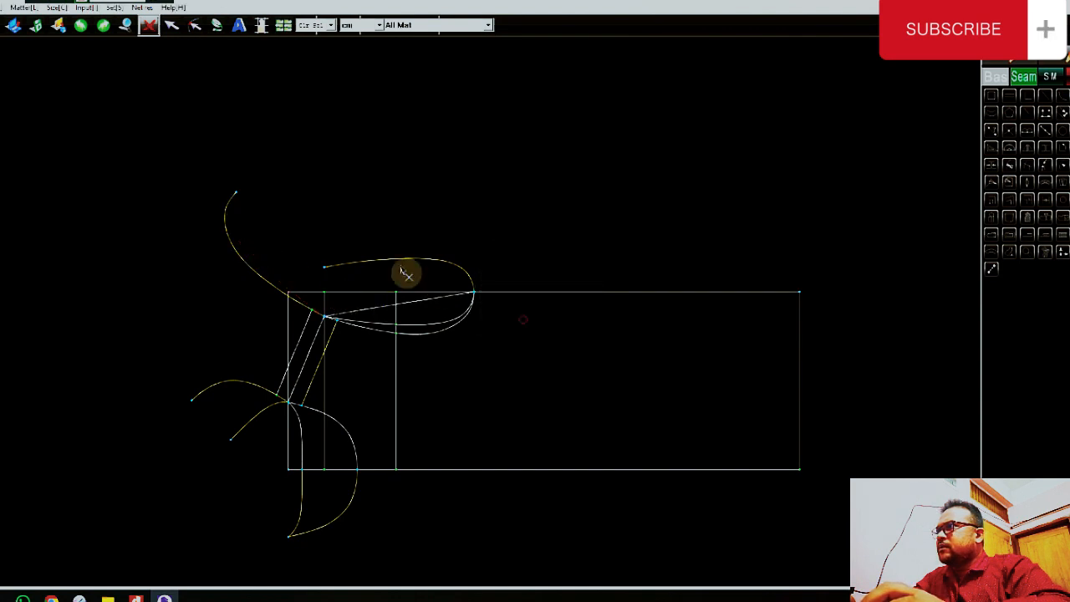
click(383, 260)
click(496, 319)
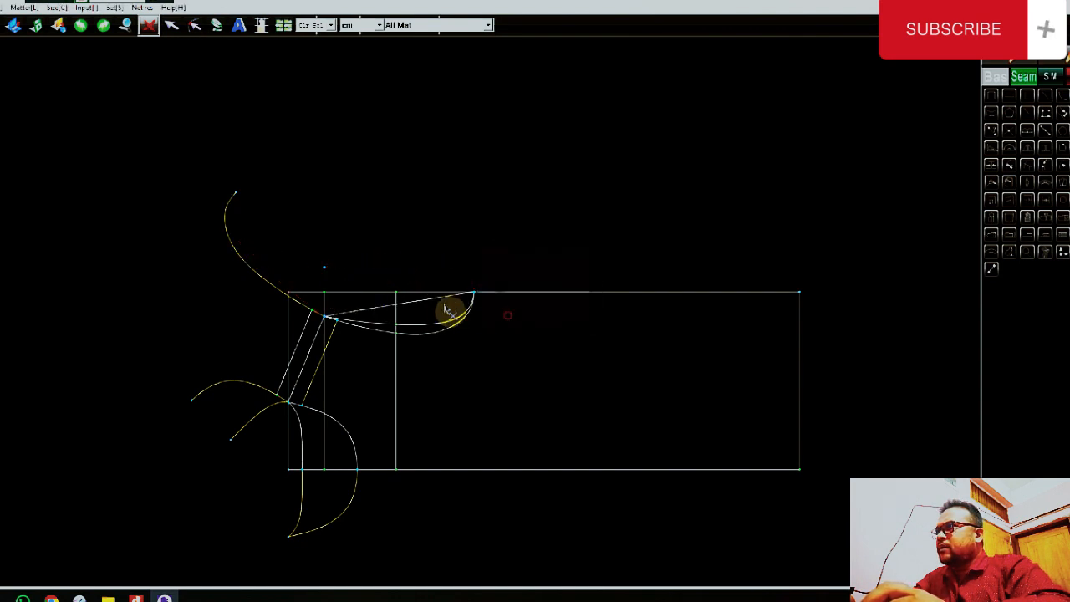
click(425, 301)
click(504, 321)
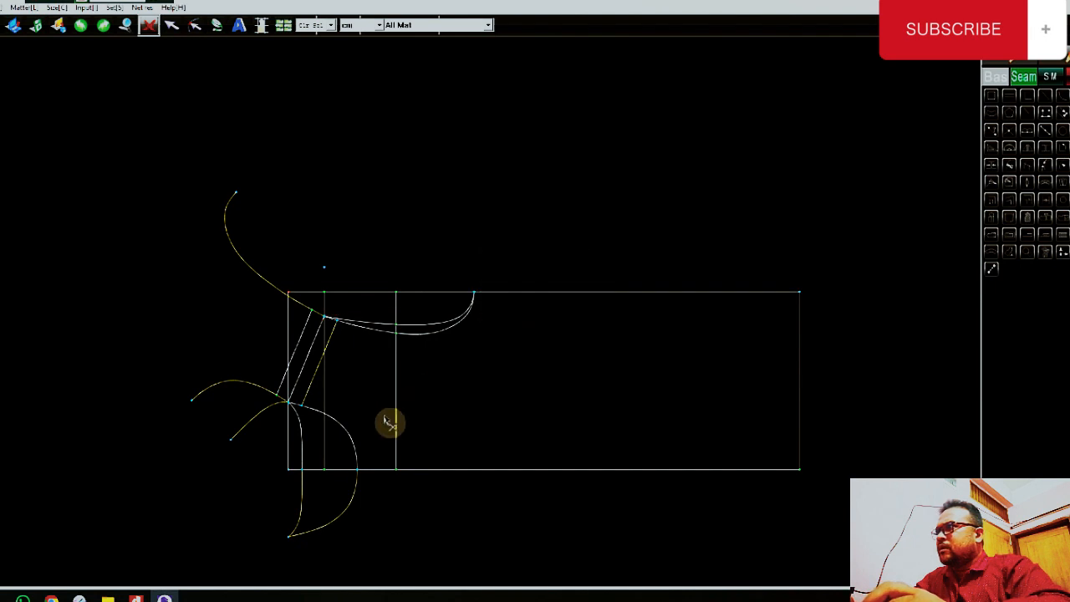
Delete the two neckline curves mirrored beyond the centre line and the extra neckline curve mirrored beyond the shoulder line.
click(304, 510)
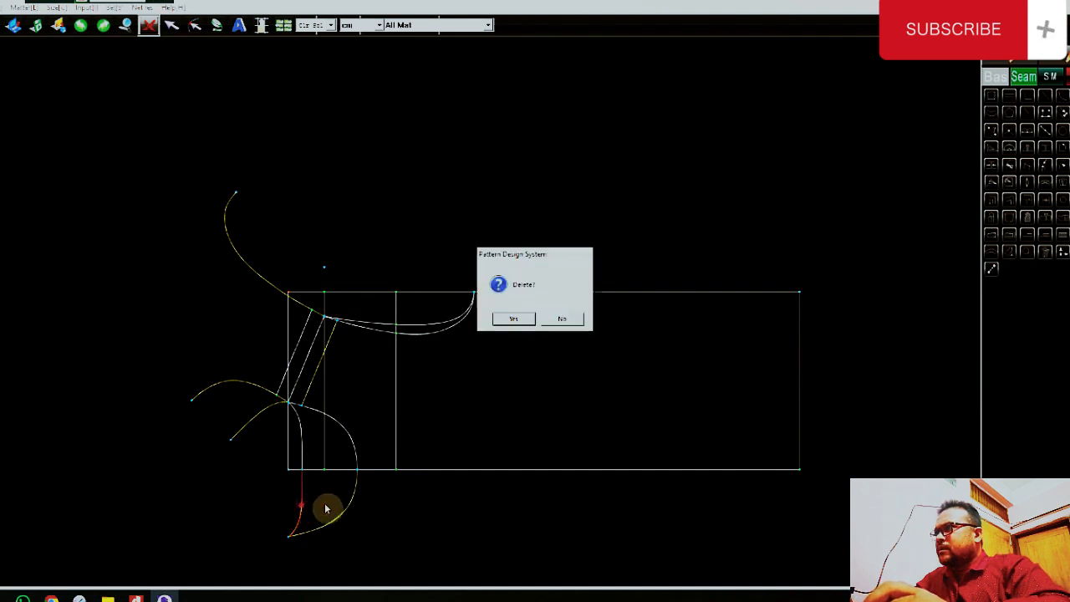
click(510, 321)
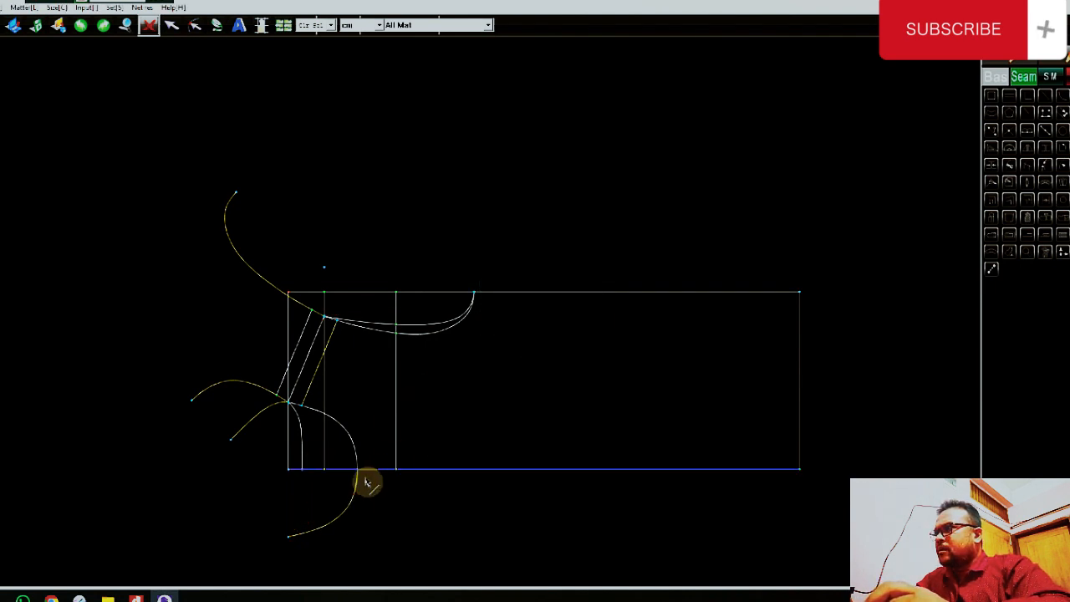
click(353, 502)
click(514, 319)
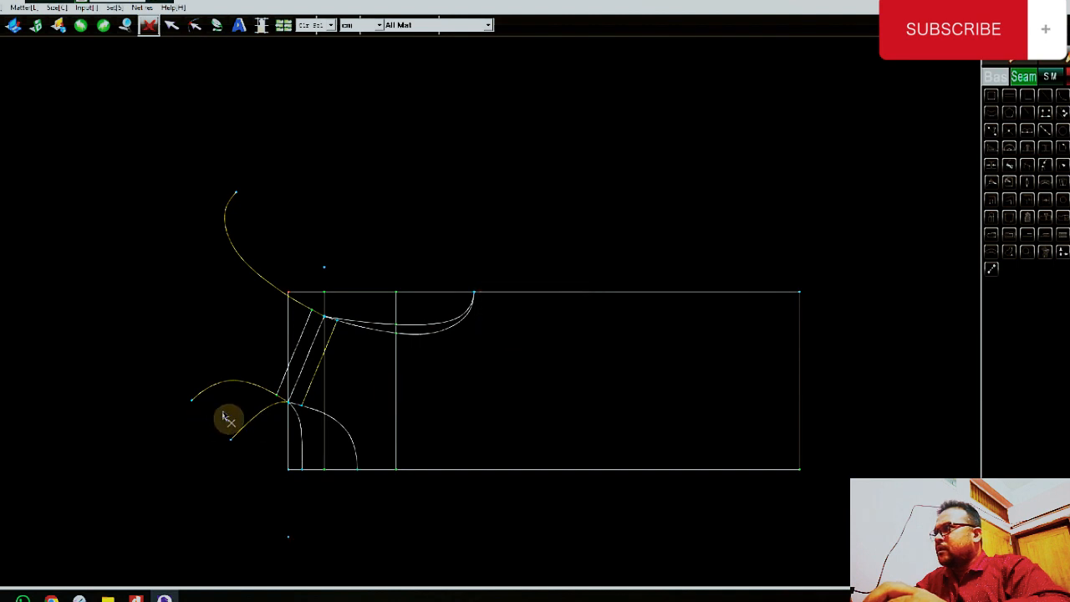
click(253, 427)
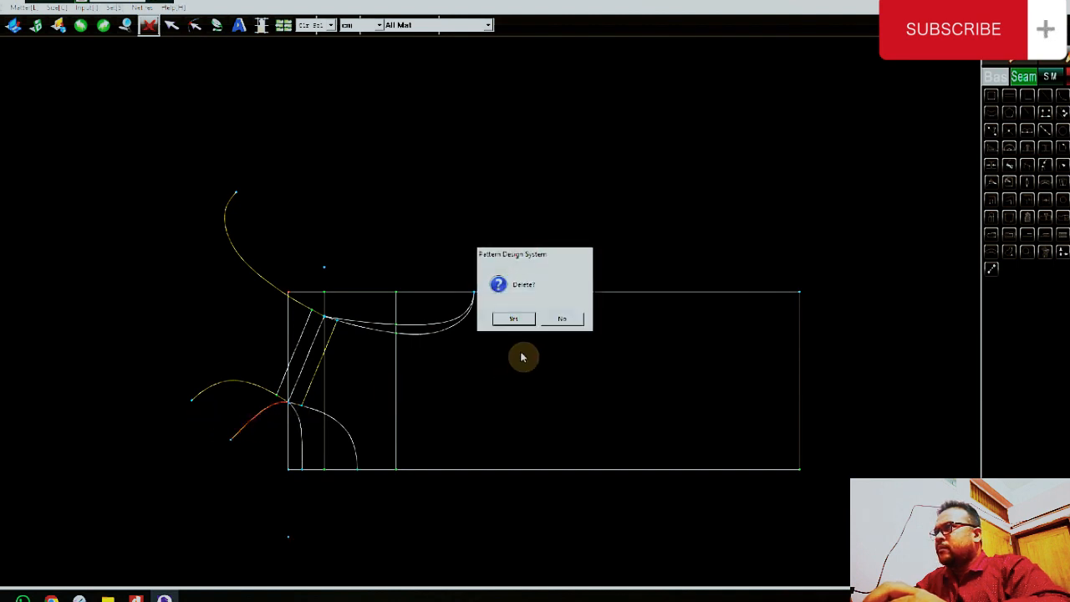
click(511, 319)
scroll(452, 321, up, 3)
scroll(341, 304, down, 3)
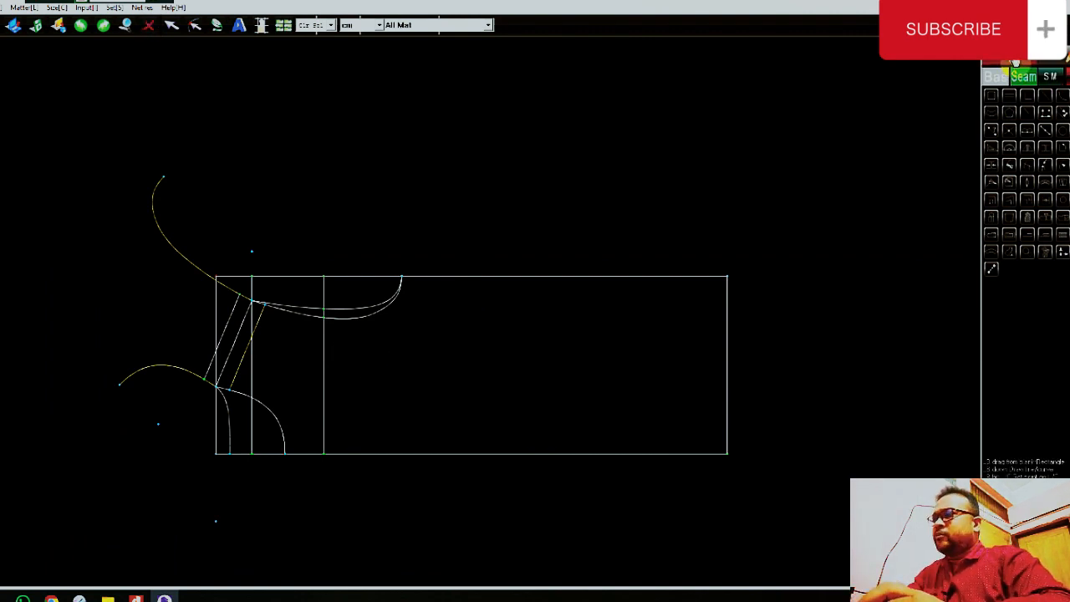
Consult the PDF spec sheet, and draw a line parallel to the hem 64 cm inward across the body block.
mouse_move(134, 597)
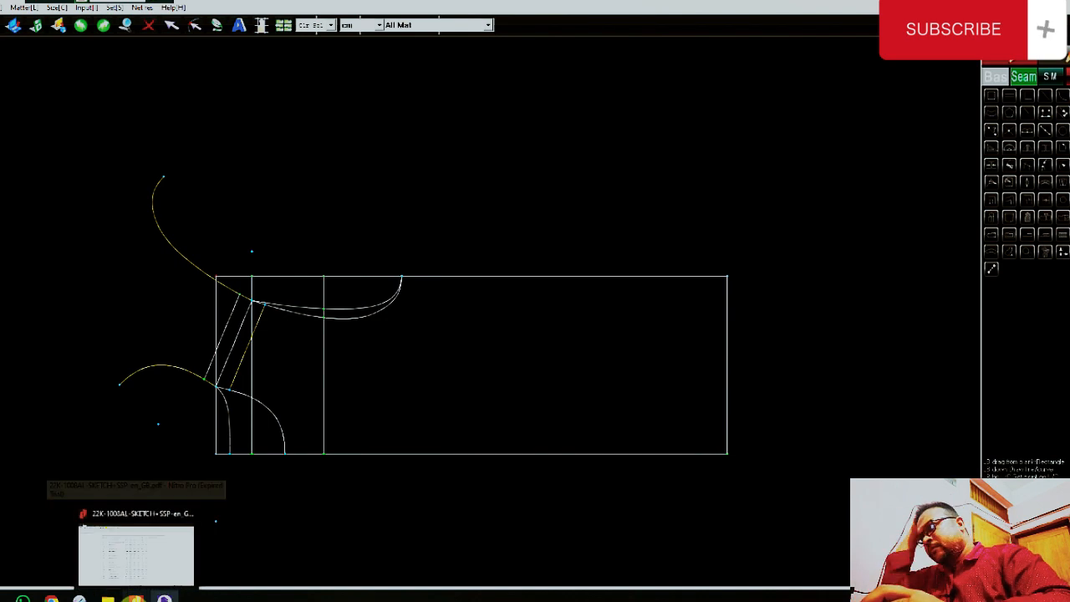
click(137, 554)
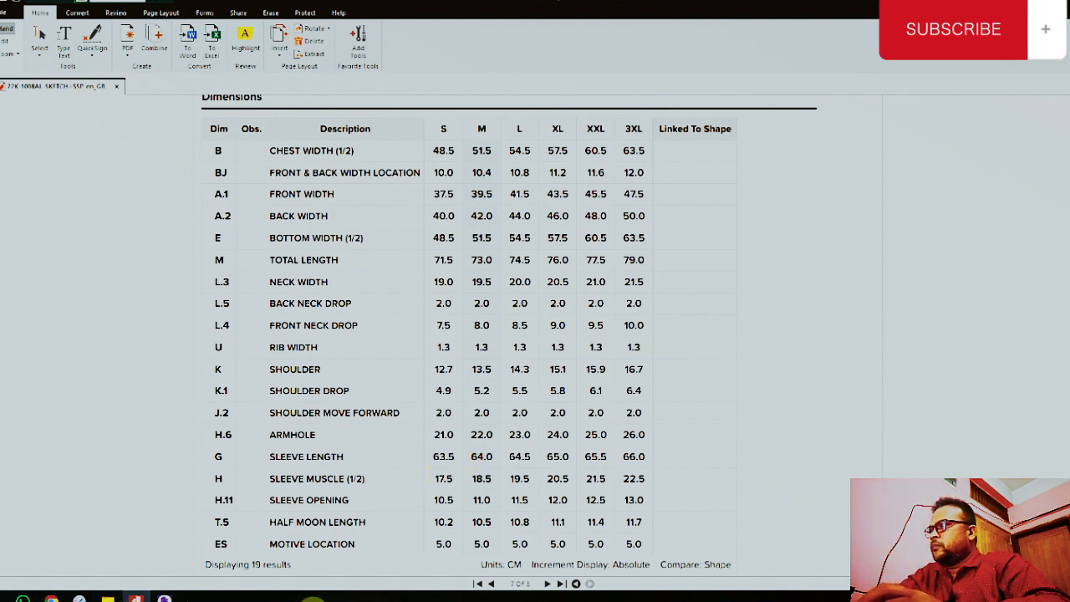
click(164, 599)
scroll(359, 364, up, 3)
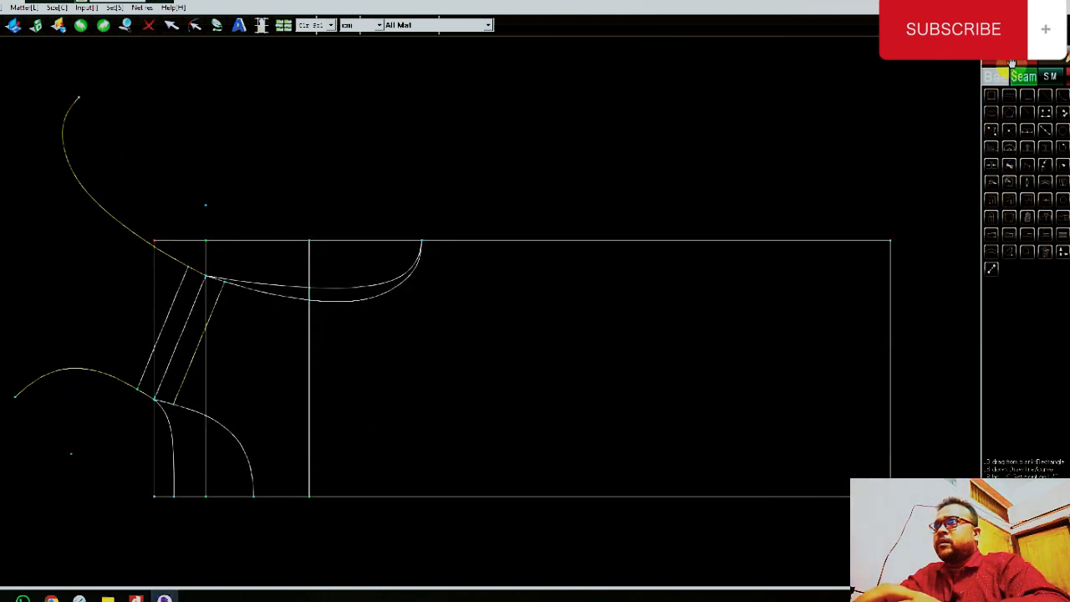
click(886, 320)
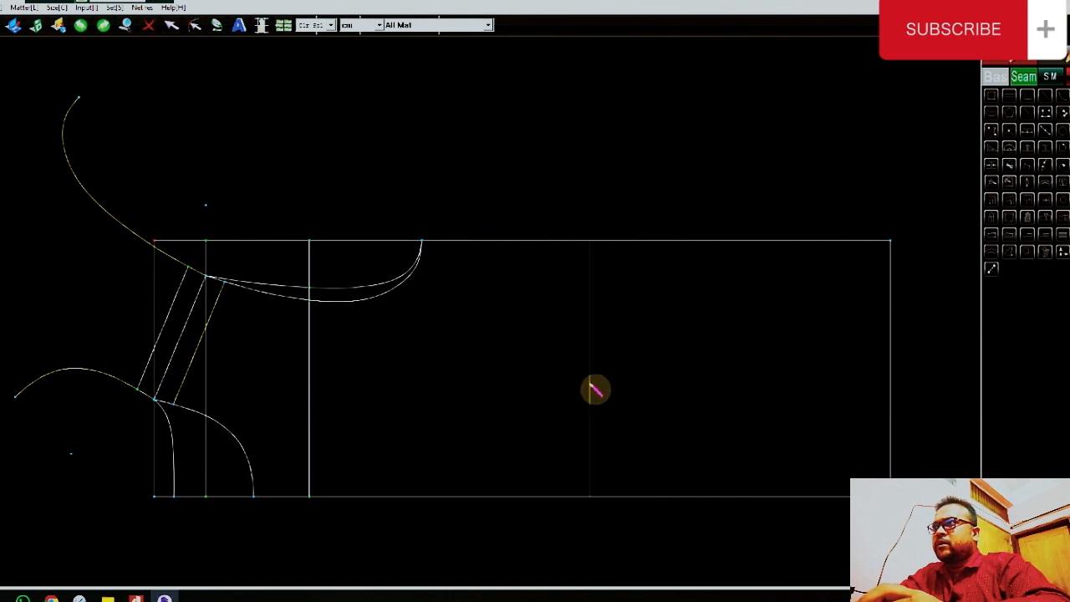
click(590, 386)
text(64)
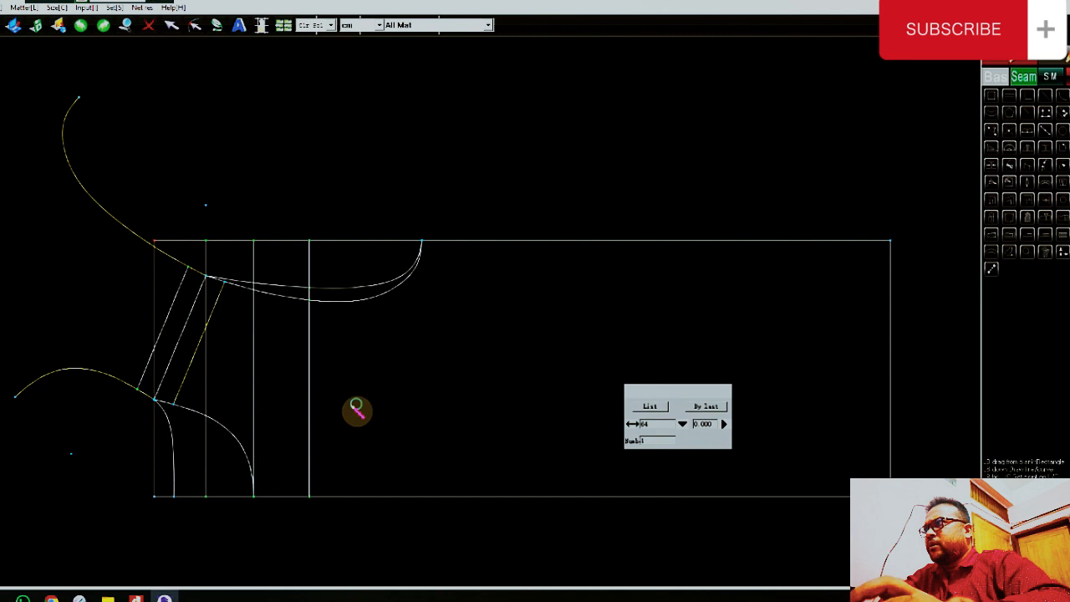
key(Return)
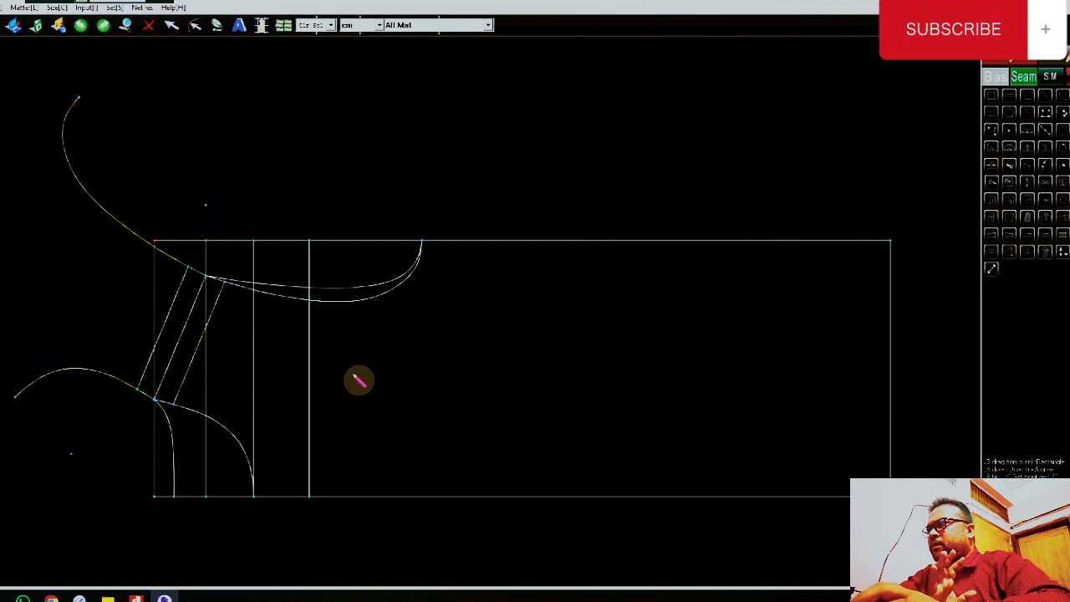
Draw a line parallel to the centre line 19 cm inside the body block, checking the measurement on the spec sheet.
click(417, 496)
click(424, 448)
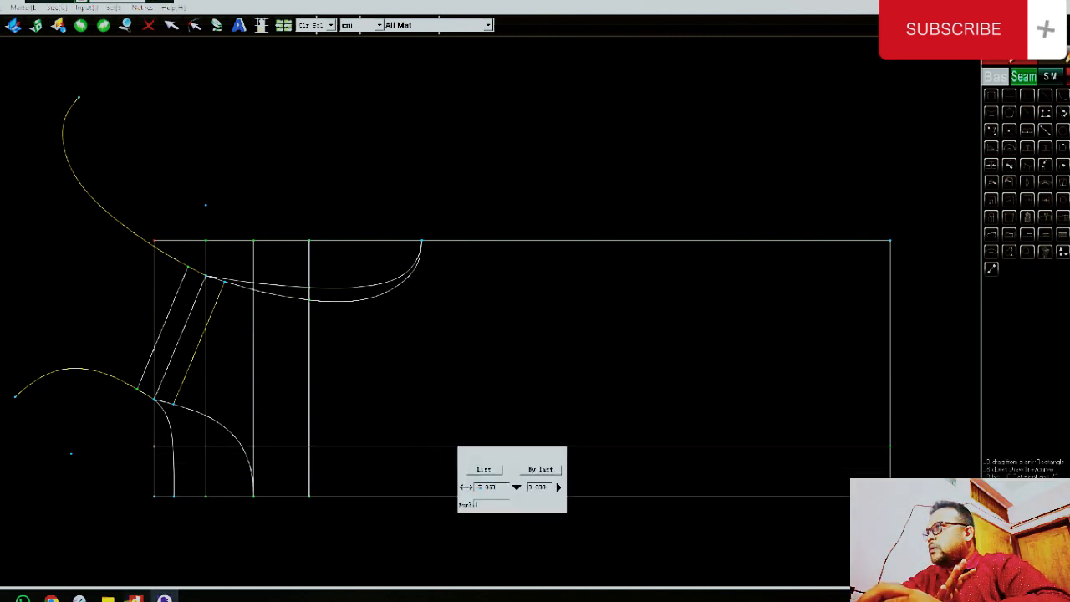
click(136, 599)
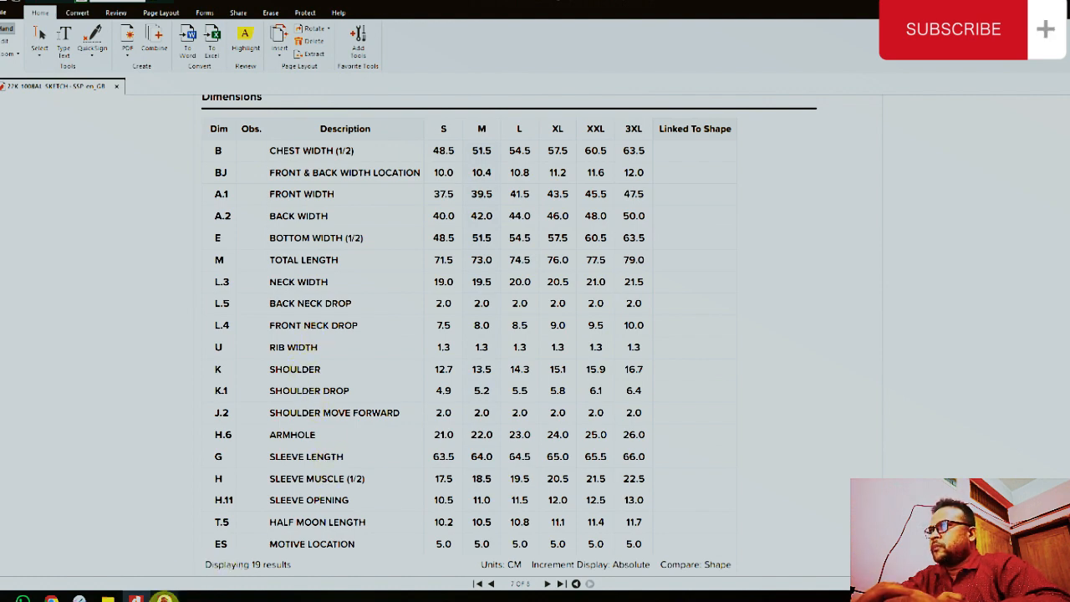
click(164, 599)
text(19)
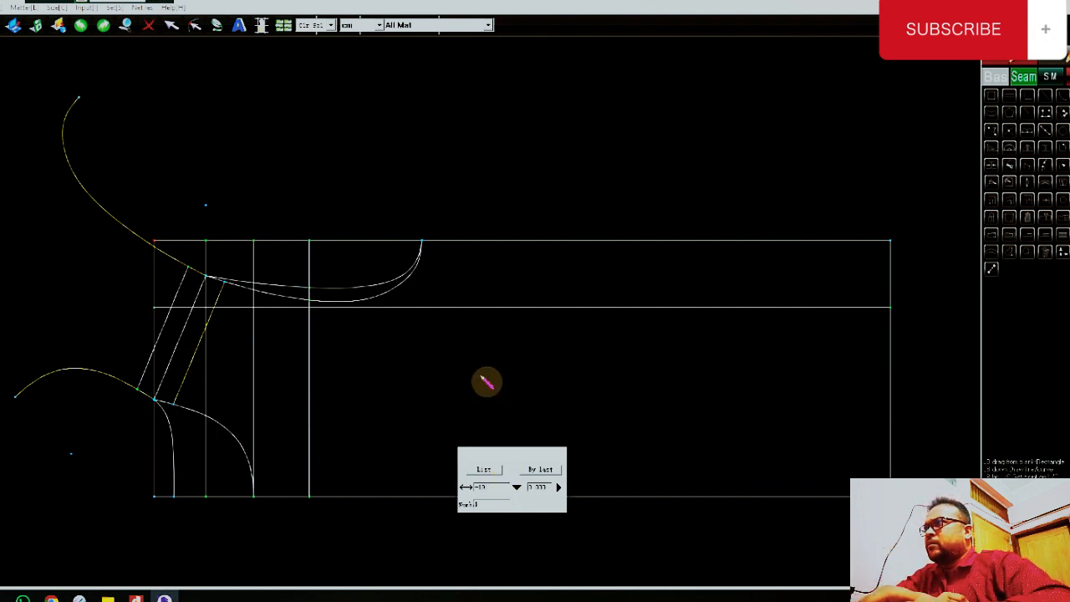
click(473, 353)
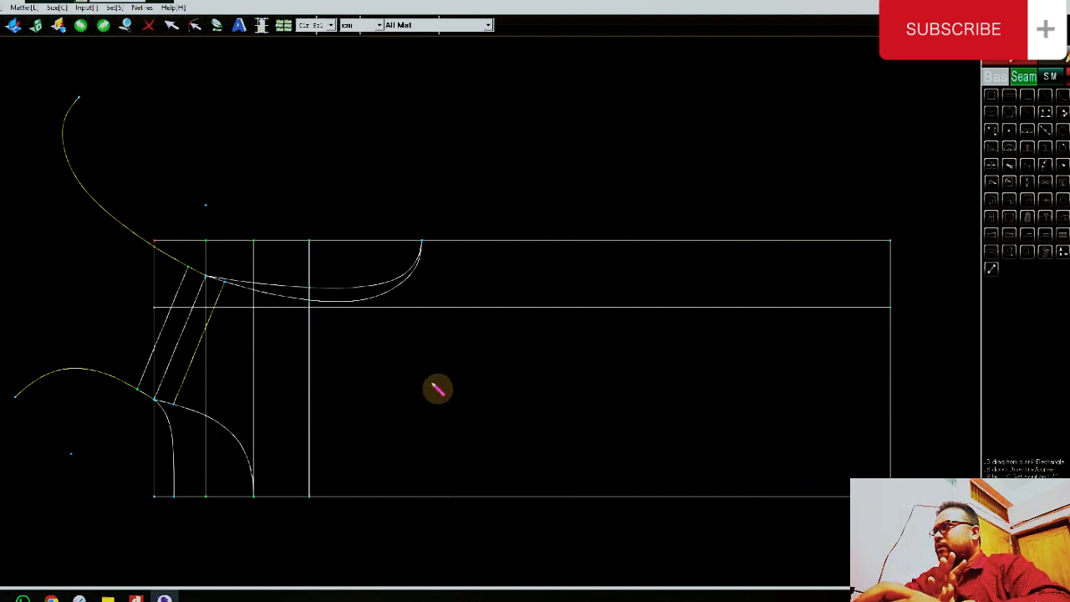
Consult the spec sheet, and draw the straight underarm line from 11 cm up the hem to the 19 cm parallel line.
drag(253, 374, 255, 376)
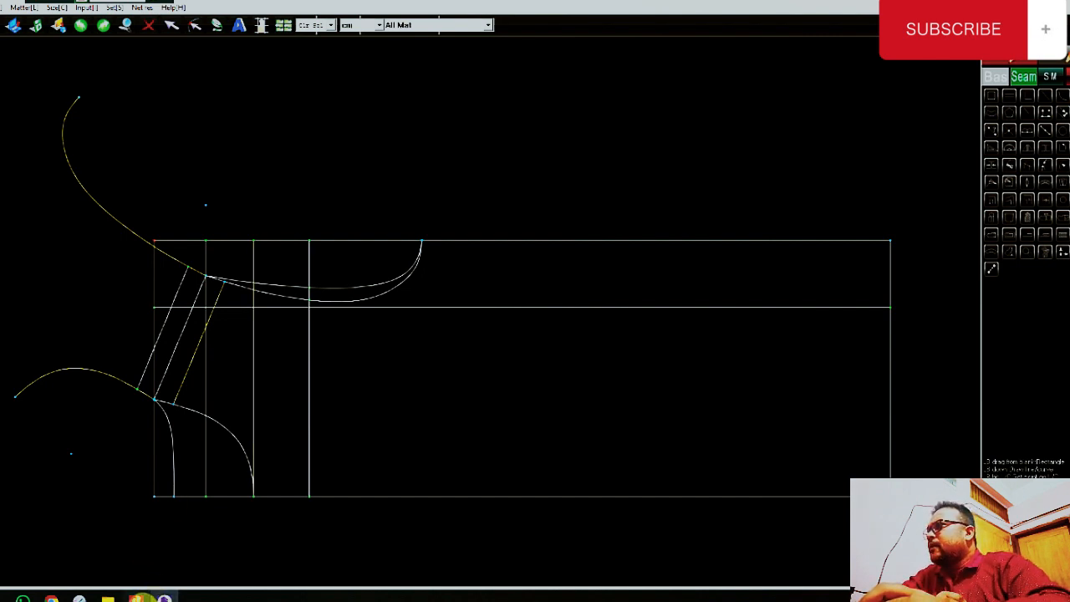
click(144, 595)
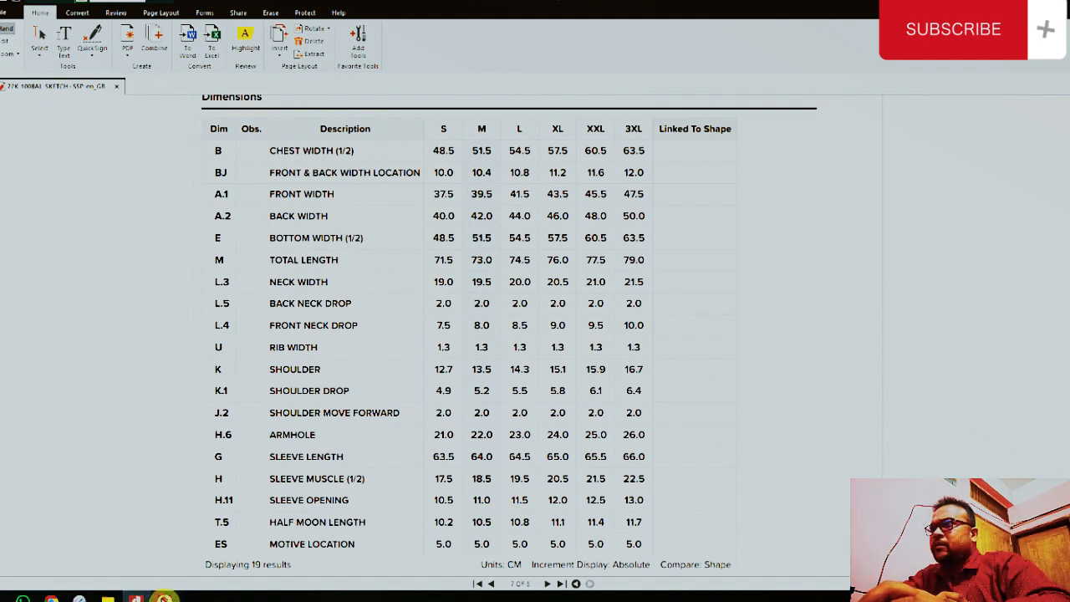
click(165, 599)
click(891, 472)
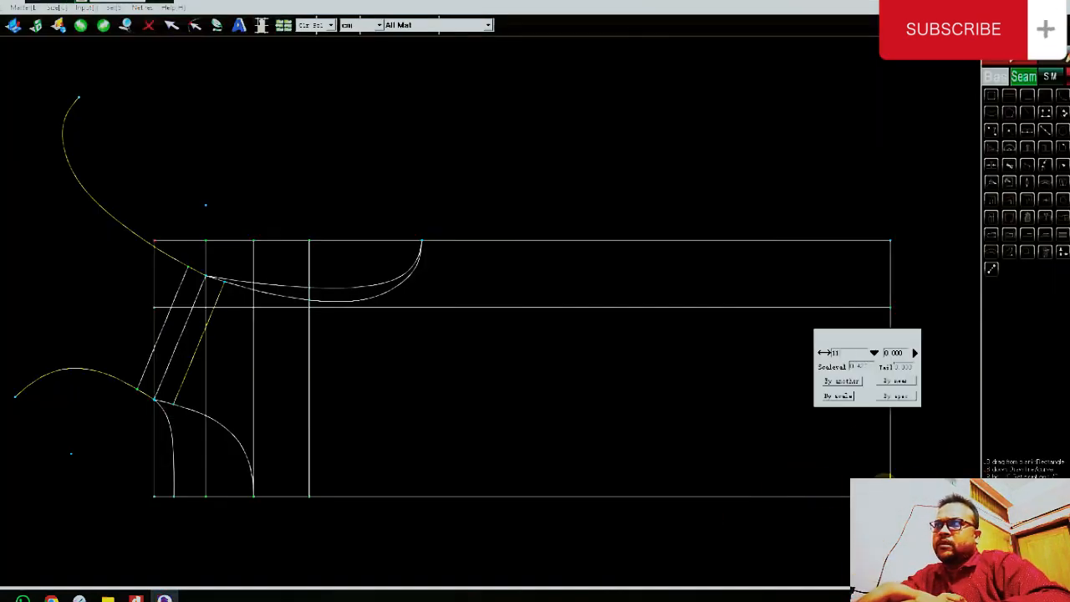
key(Return)
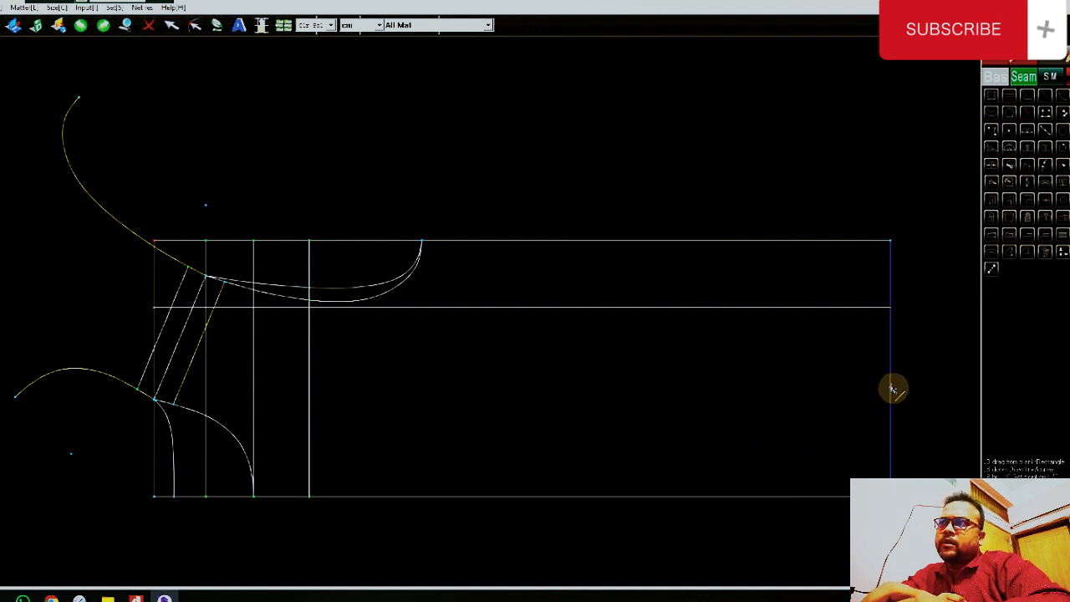
click(891, 387)
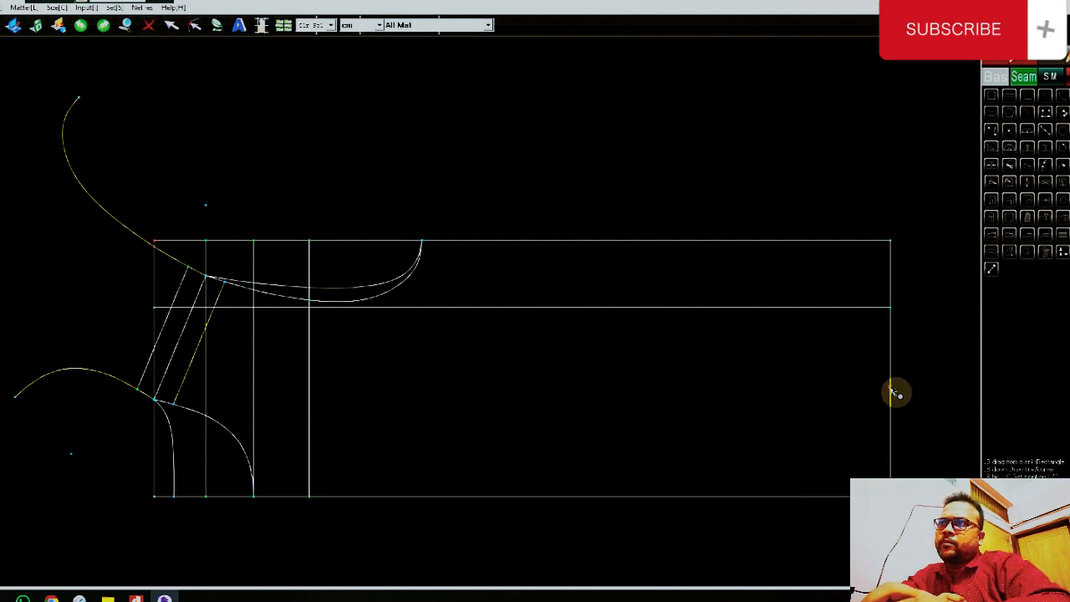
click(343, 308)
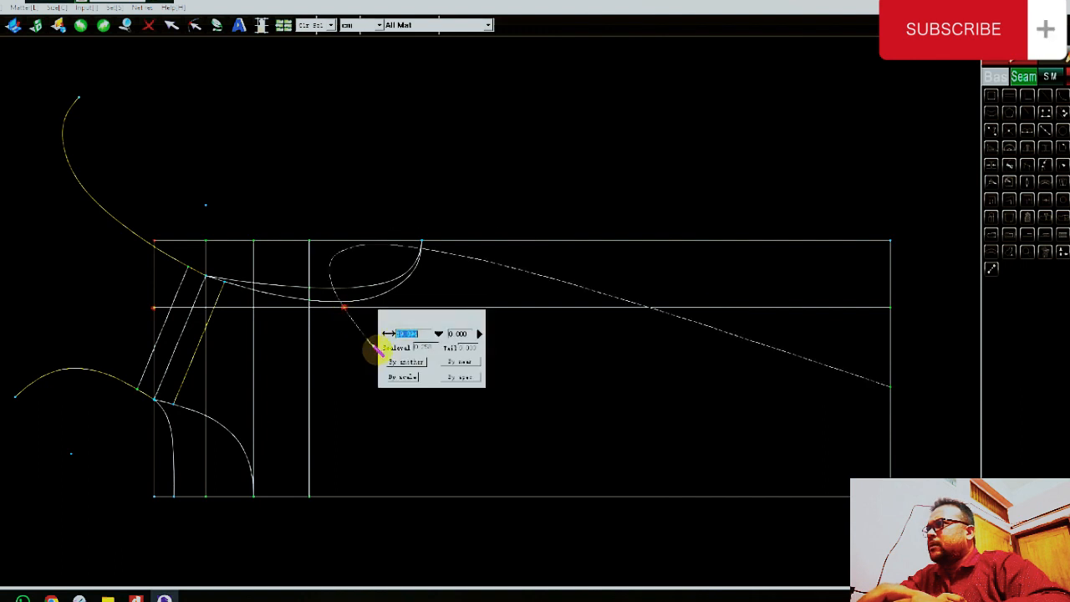
right_click(337, 345)
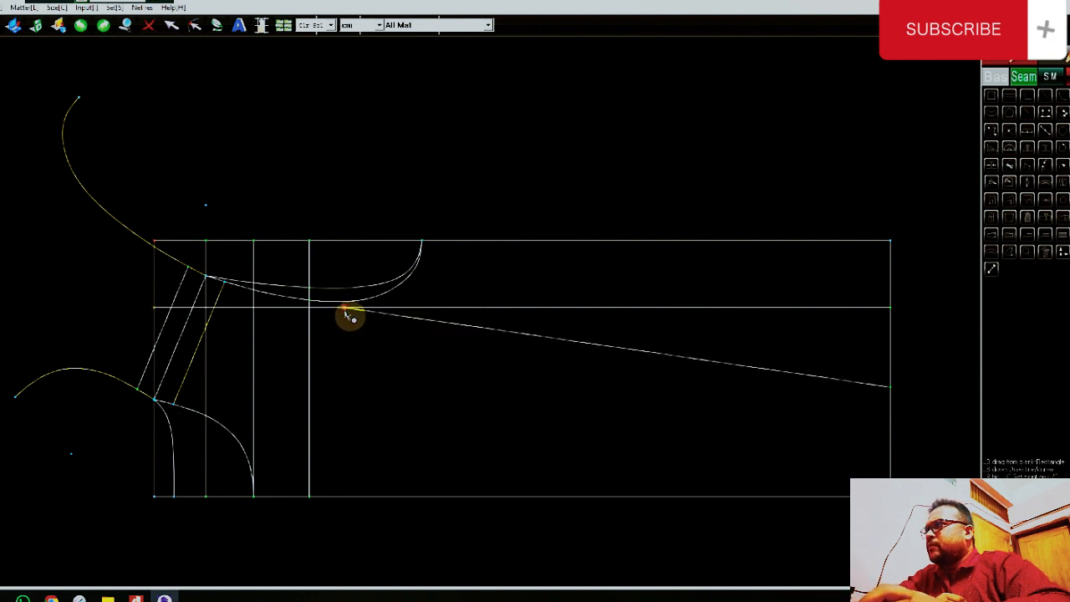
Draw a straight sleeve cap guide line from the underarm point to the front neckline's end on the centre line.
click(346, 310)
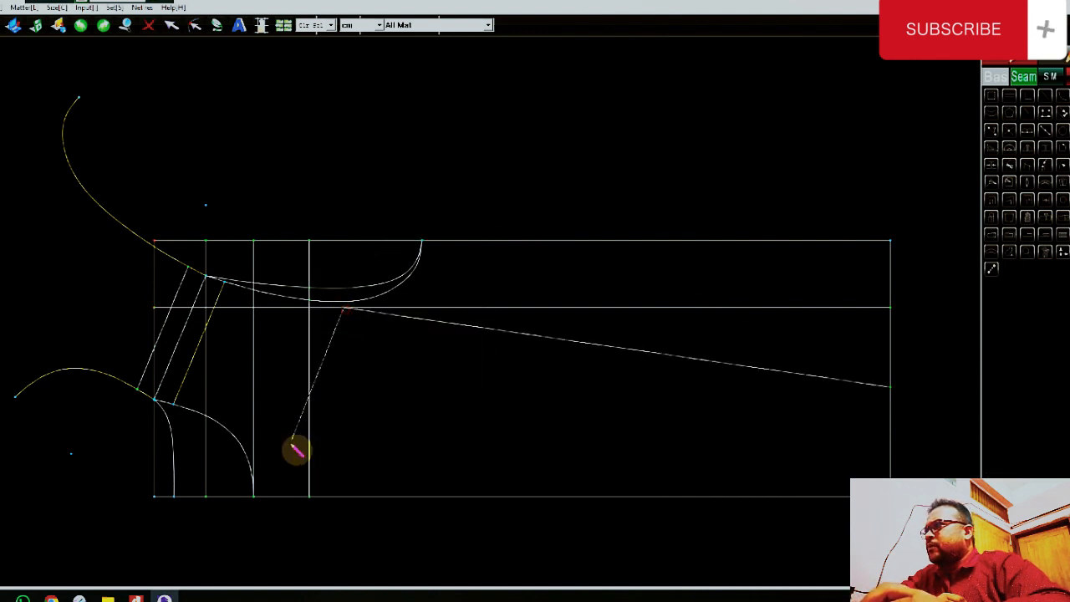
click(255, 498)
scroll(304, 351, up, 1)
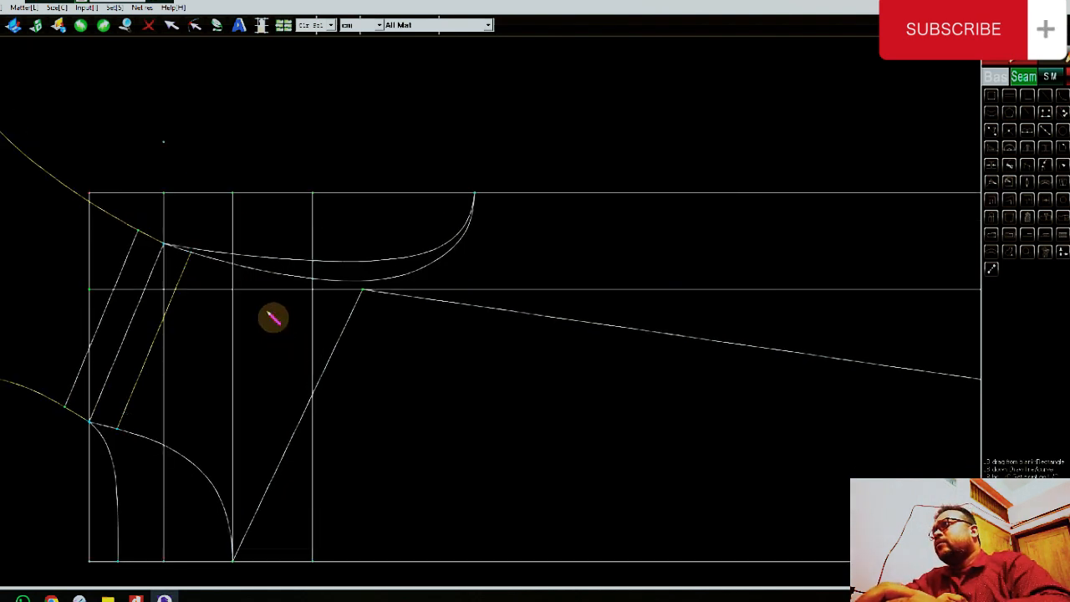
Mirror the sleeve cap, underarm and hem lines across the centre line.
scroll(284, 311, down, 2)
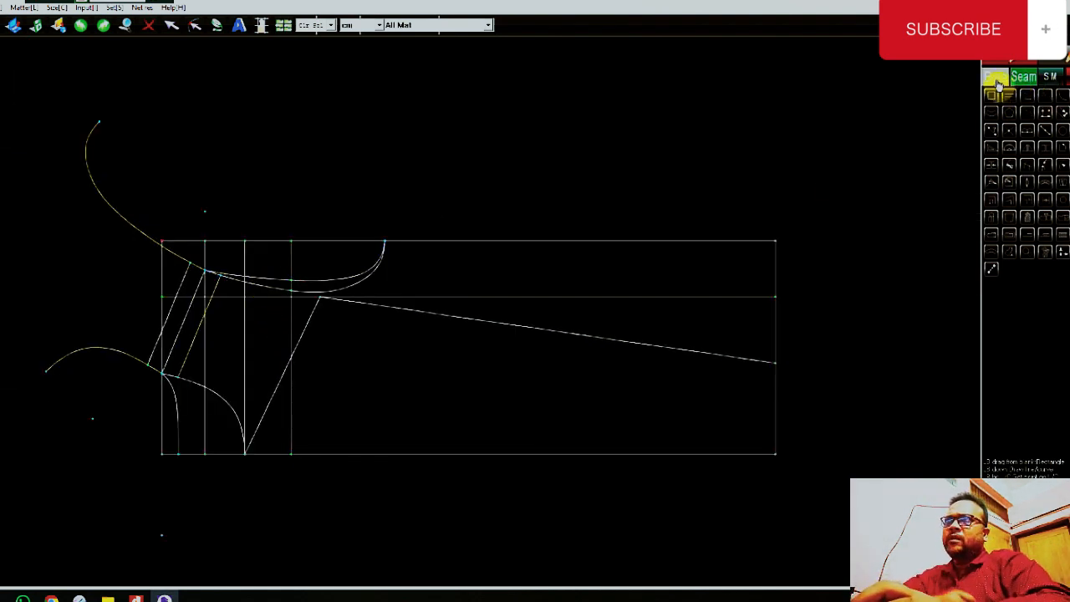
click(1027, 150)
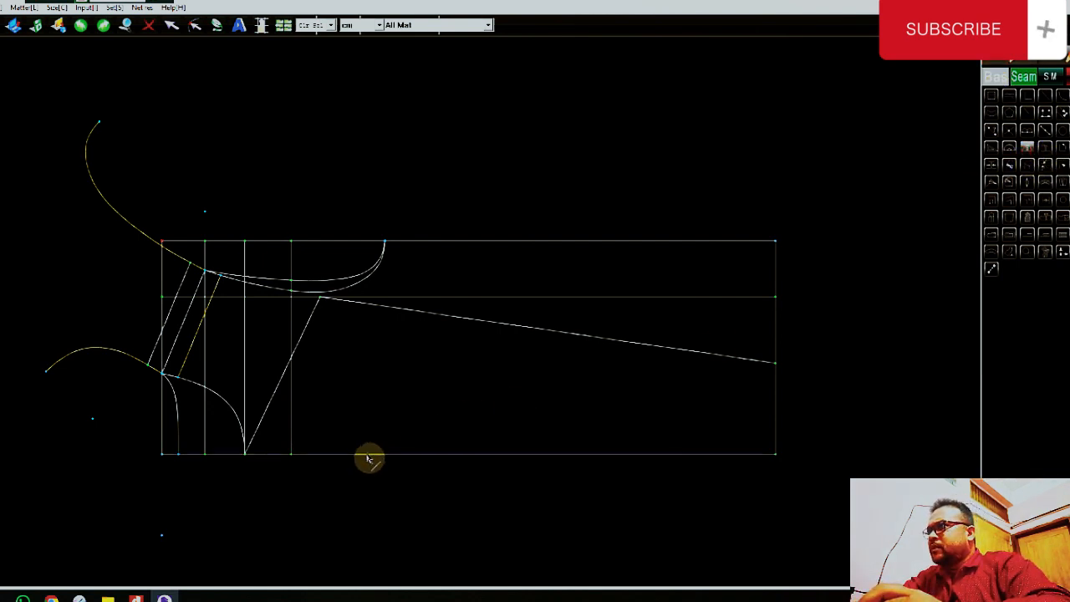
click(424, 315)
click(776, 399)
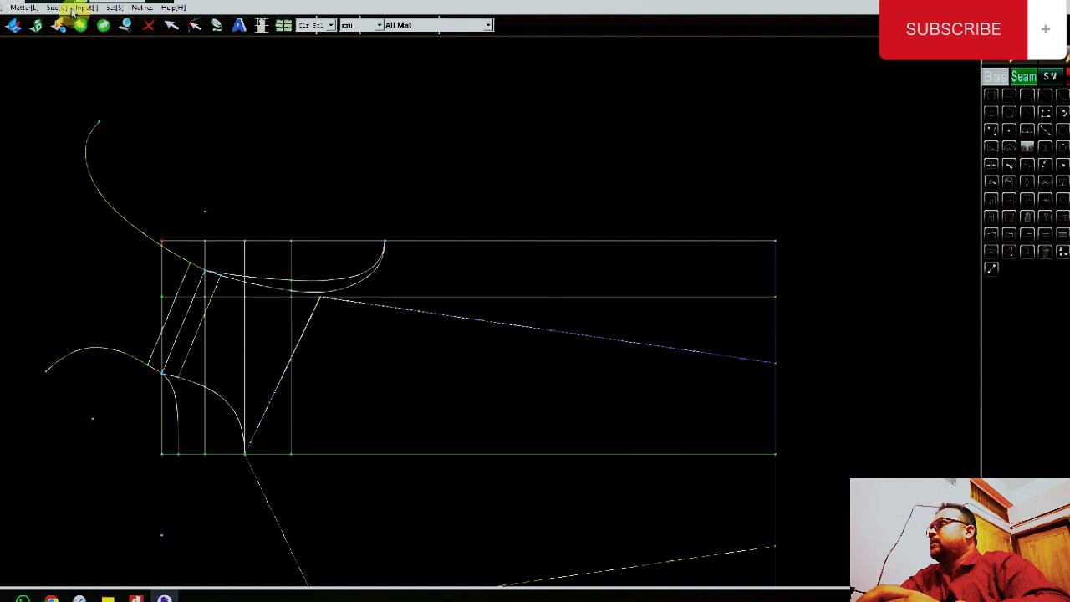
Turn on the display of line lengths and review the other display options.
click(112, 7)
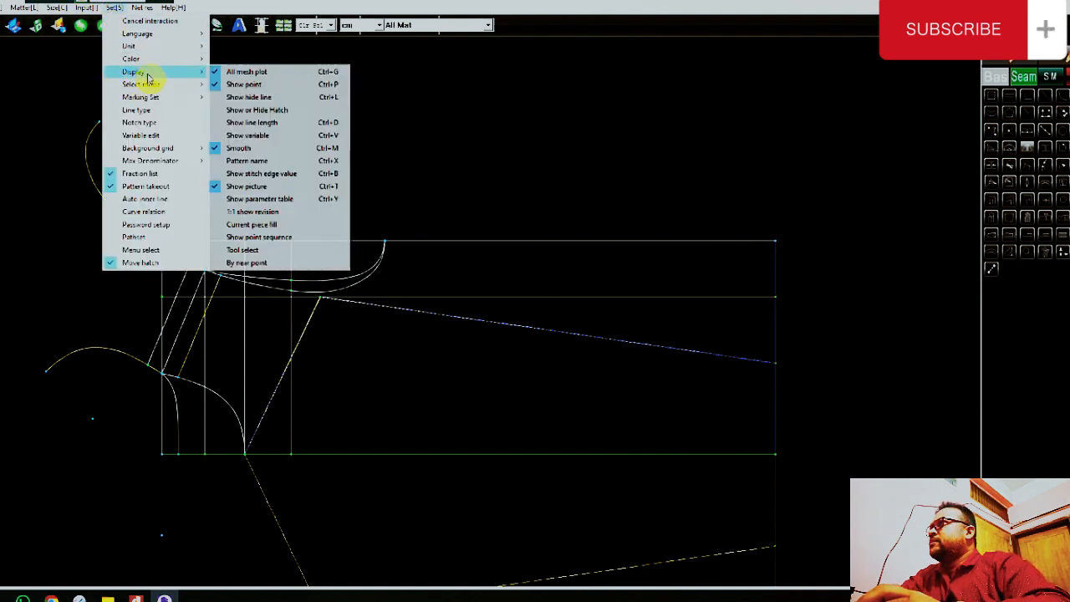
mouse_move(142, 73)
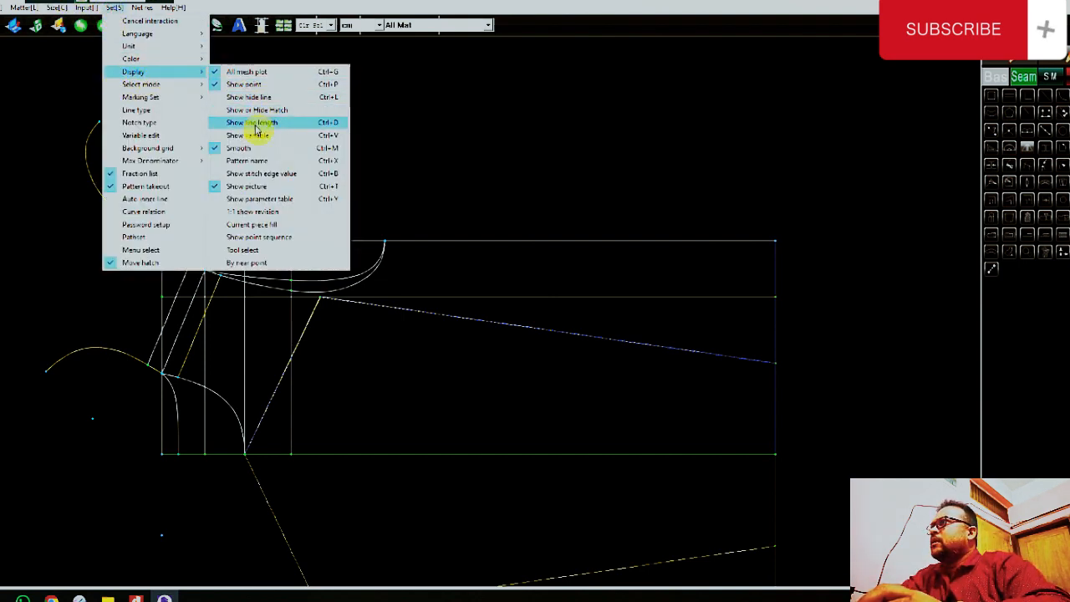
click(255, 124)
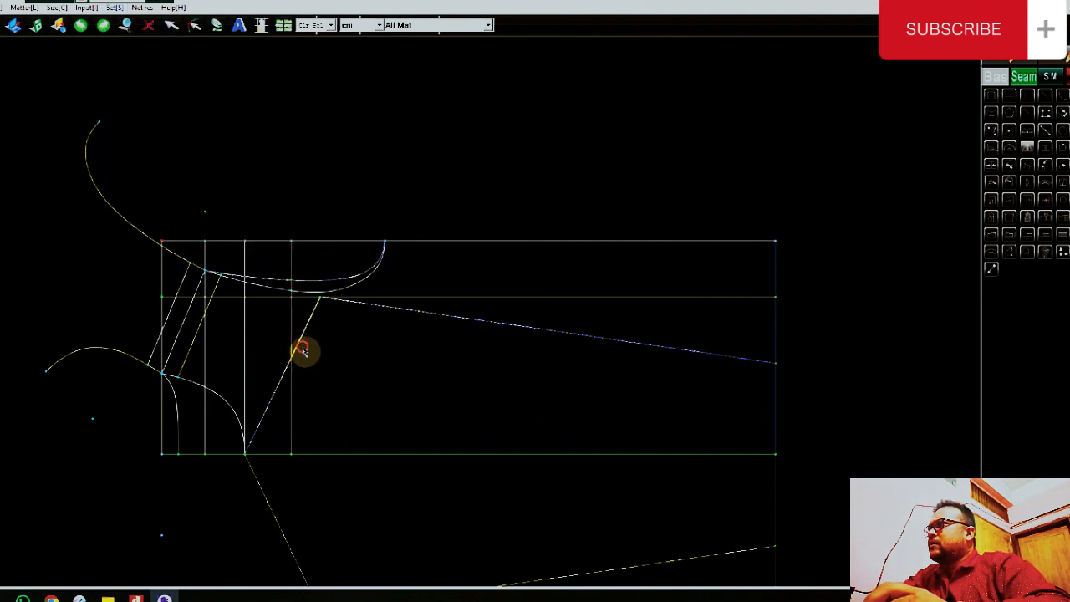
scroll(309, 333, up, 2)
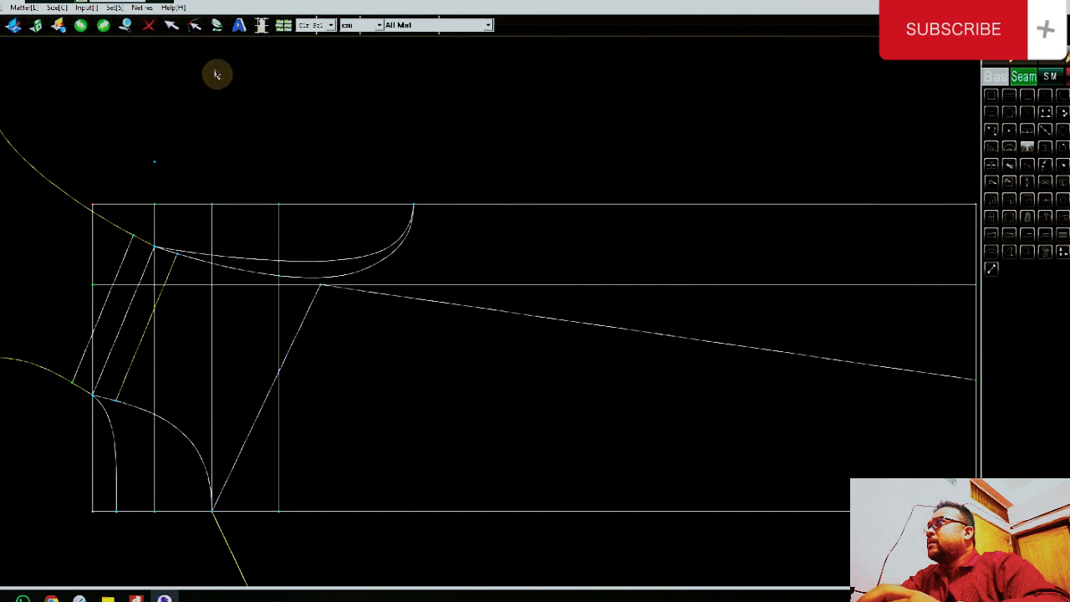
click(115, 8)
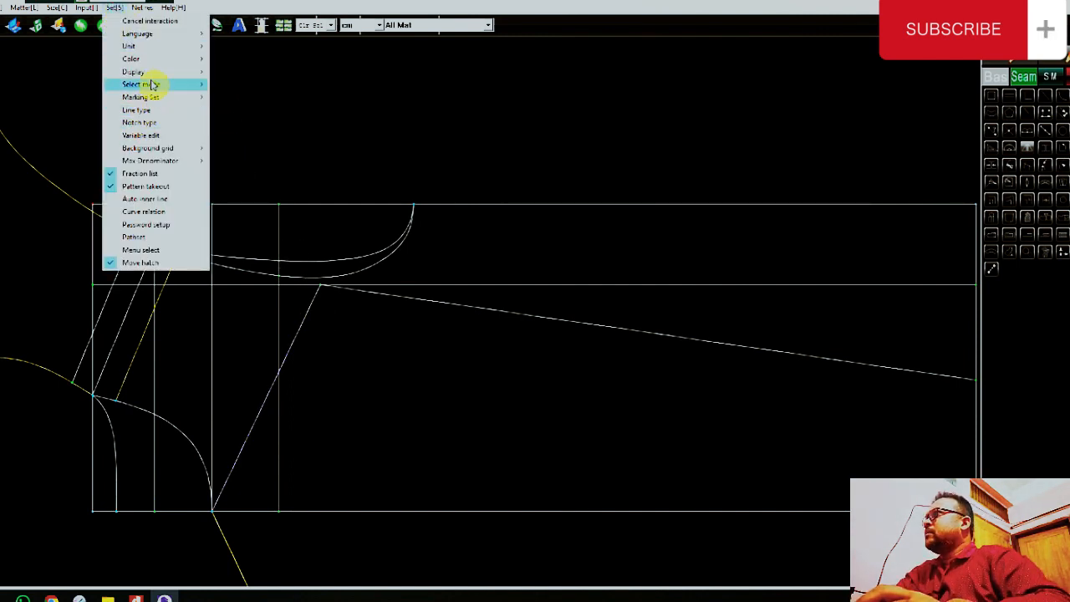
mouse_move(155, 73)
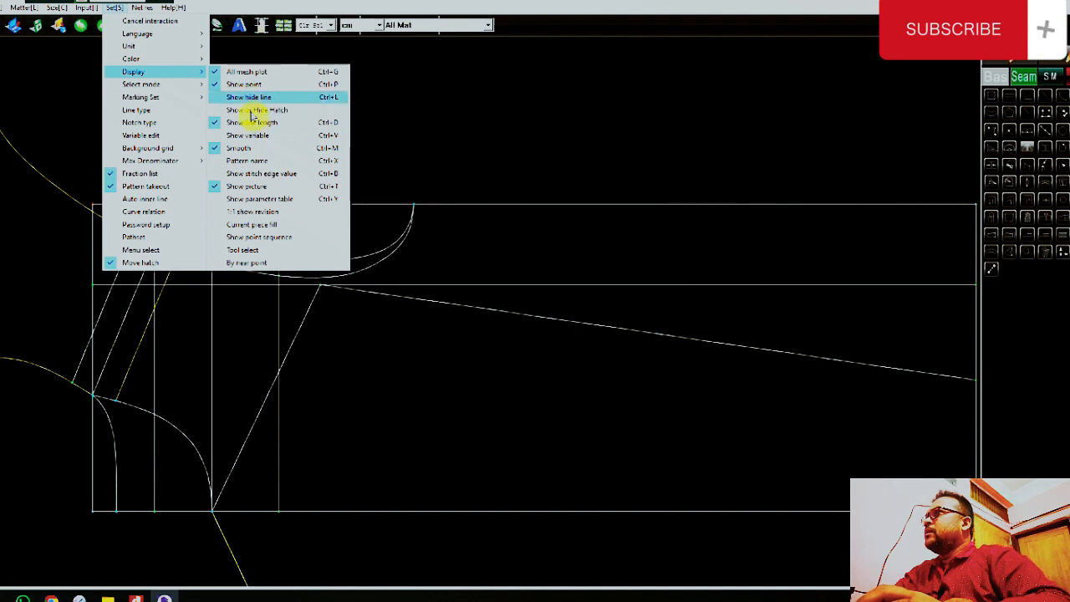
click(232, 174)
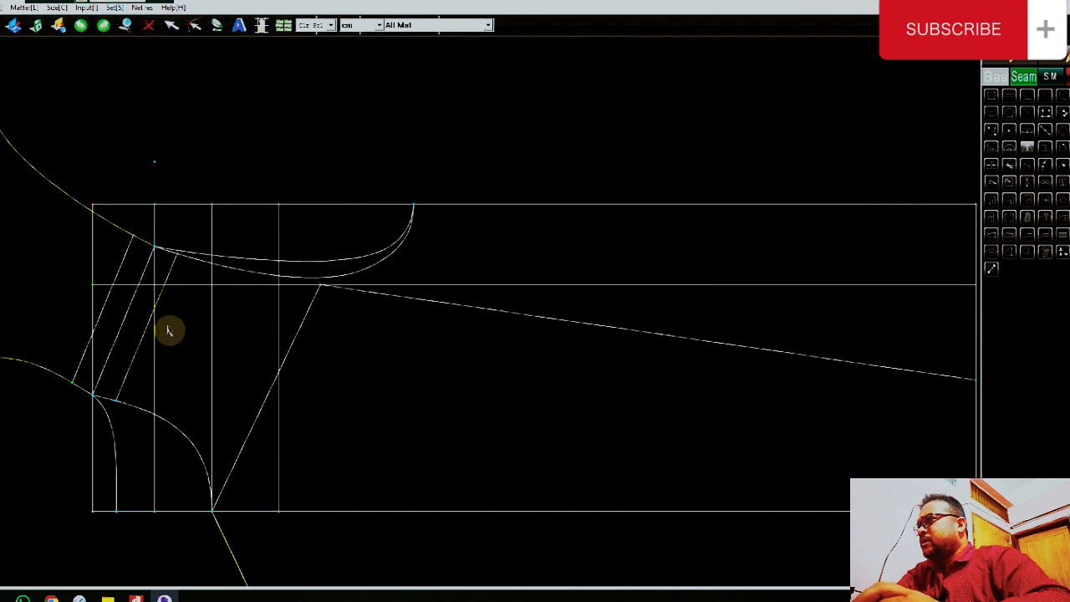
Bend the straight sleeve cap line into an S-shaped curve between the centre line and the underarm point.
click(192, 27)
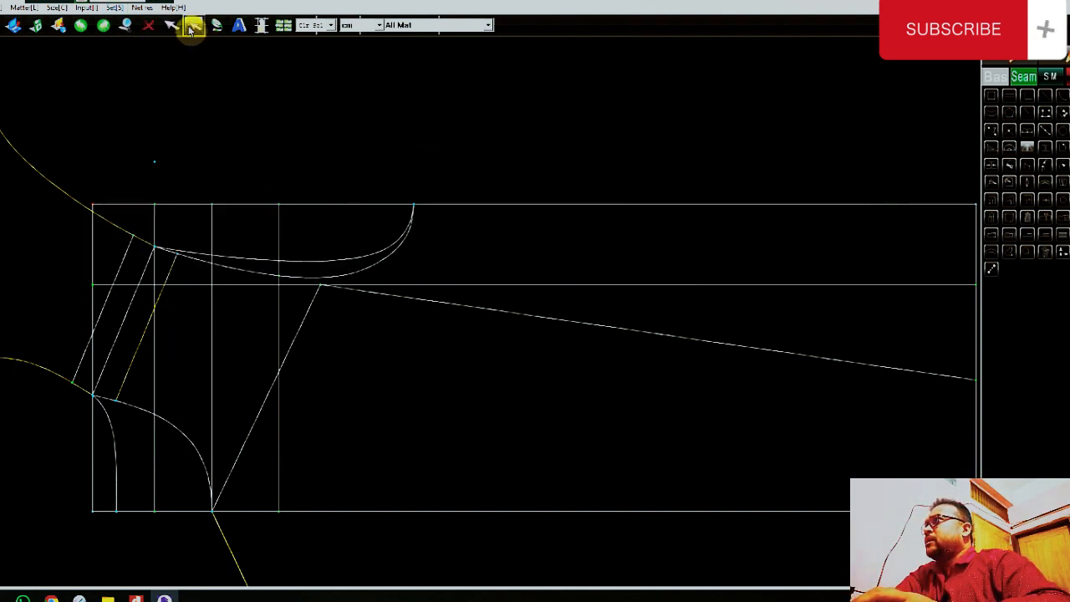
click(235, 470)
click(233, 471)
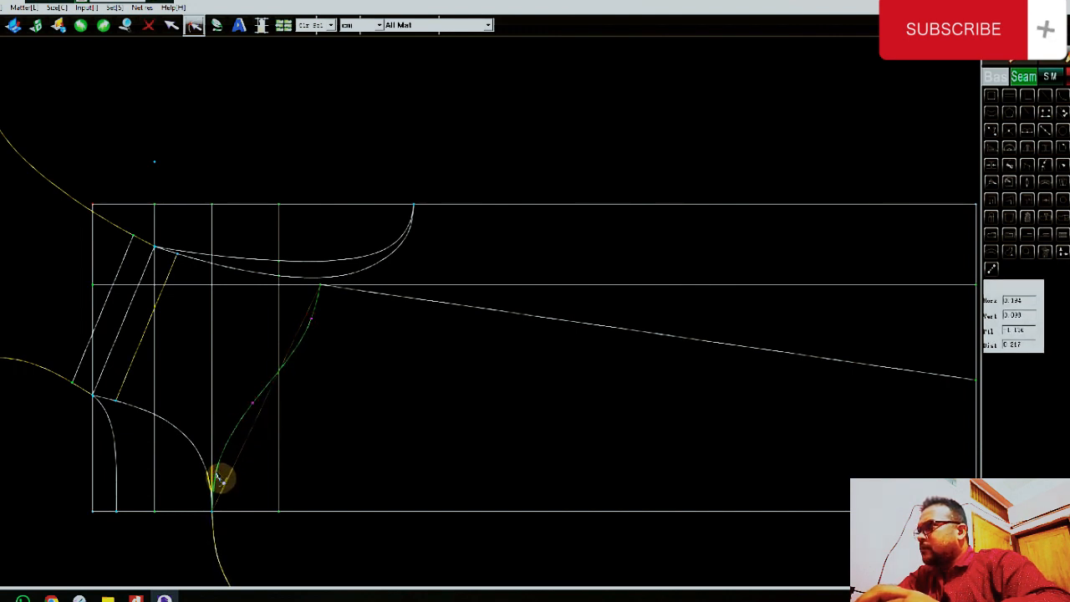
click(216, 477)
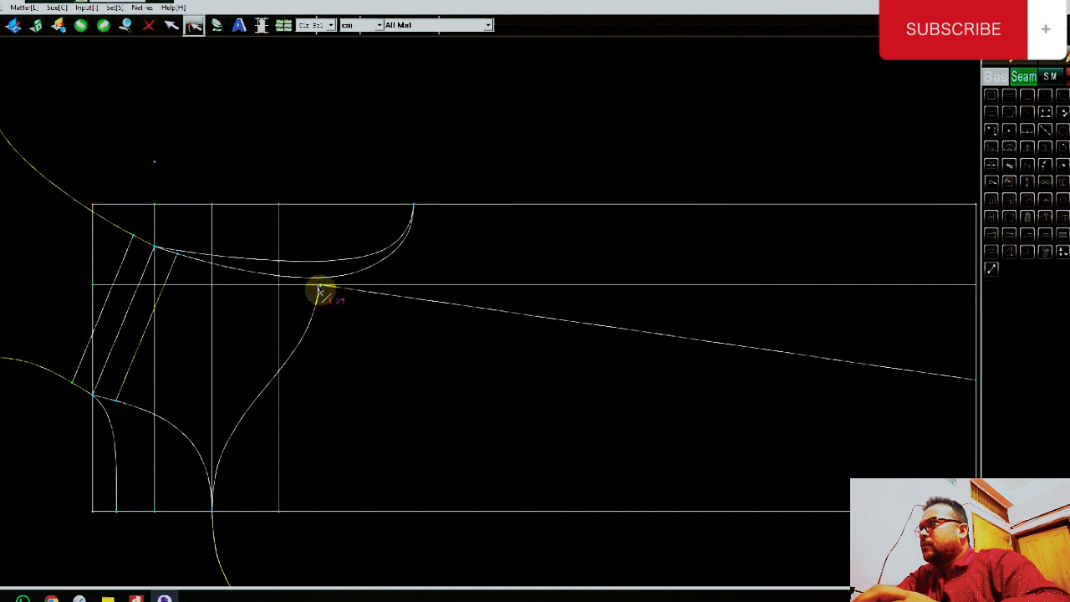
Slide the sleeve cap's underarm point along the 19 cm parallel line and set its distance to 22 cm.
drag(323, 289, 359, 301)
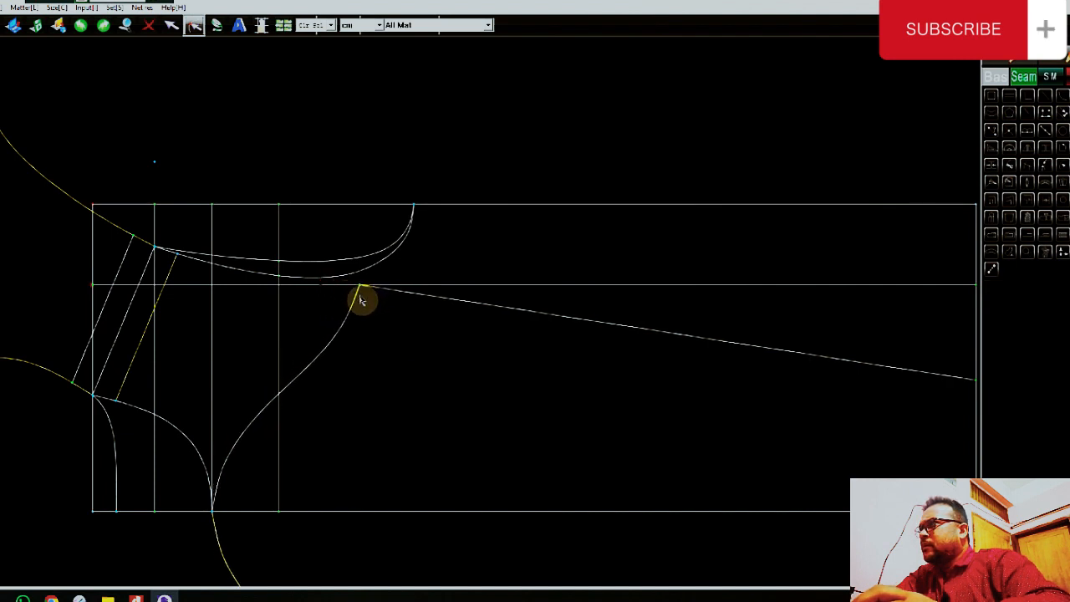
click(358, 301)
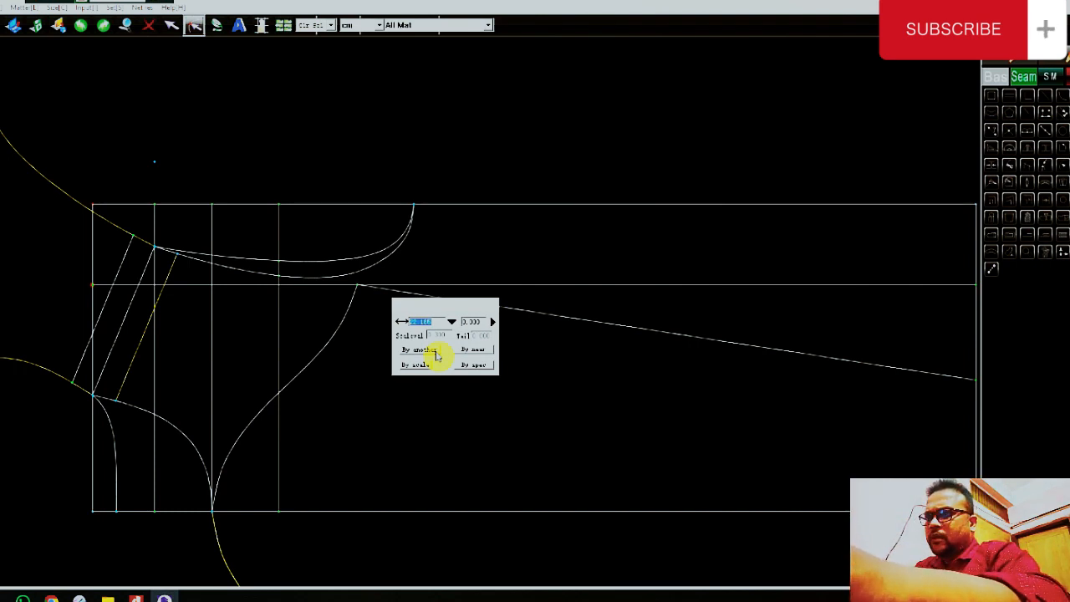
text(33)
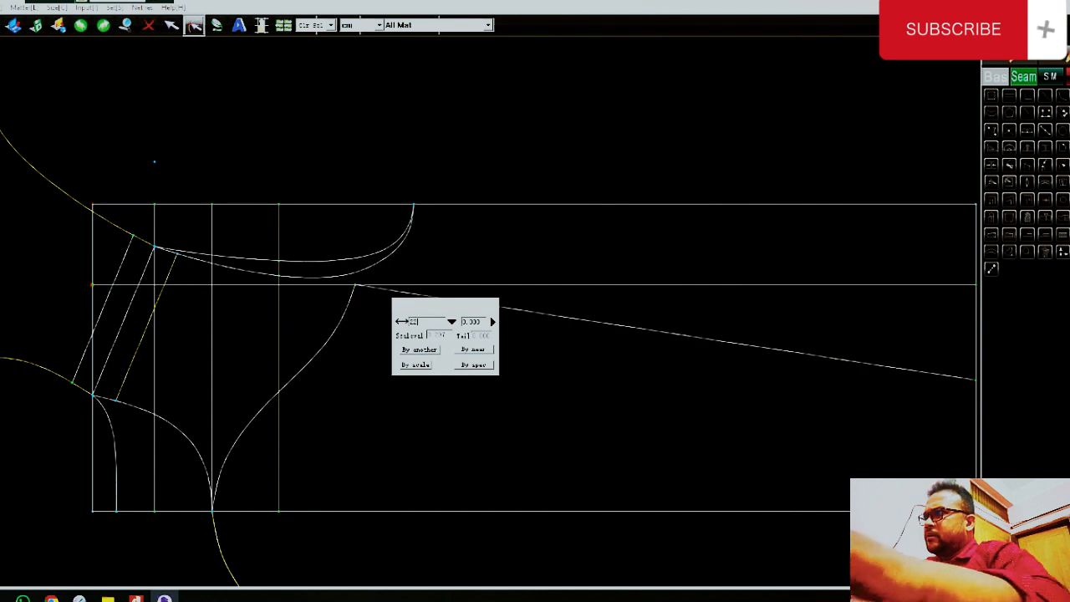
click(400, 441)
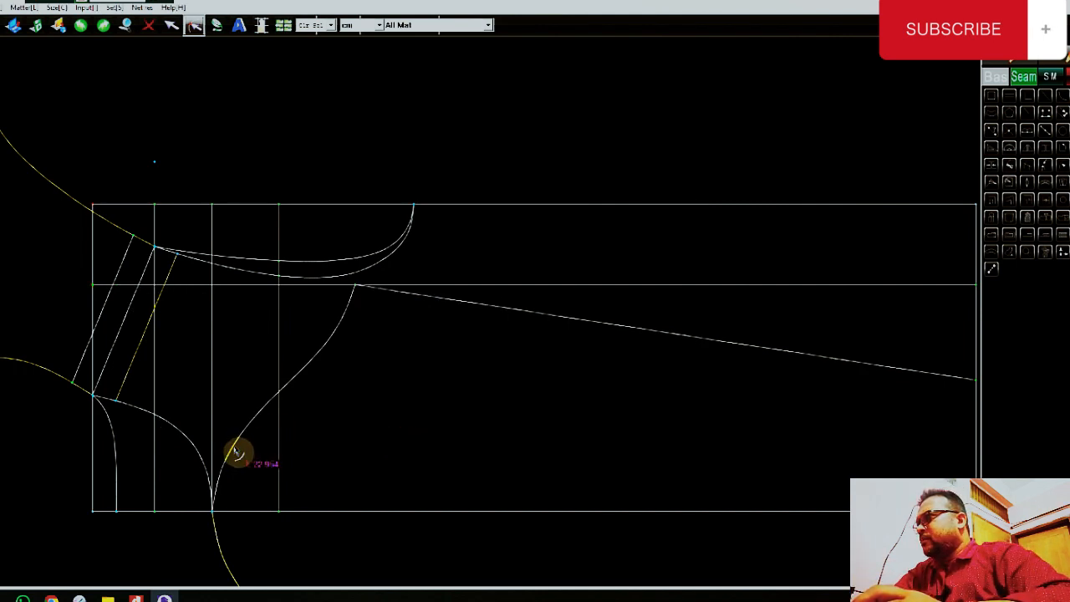
Refine the sleeve cap curve by rounding it out near the centre line and deepening the bend towards the underarm point.
right_click(234, 447)
scroll(220, 481, up, 2)
drag(224, 469, 214, 475)
right_click(421, 386)
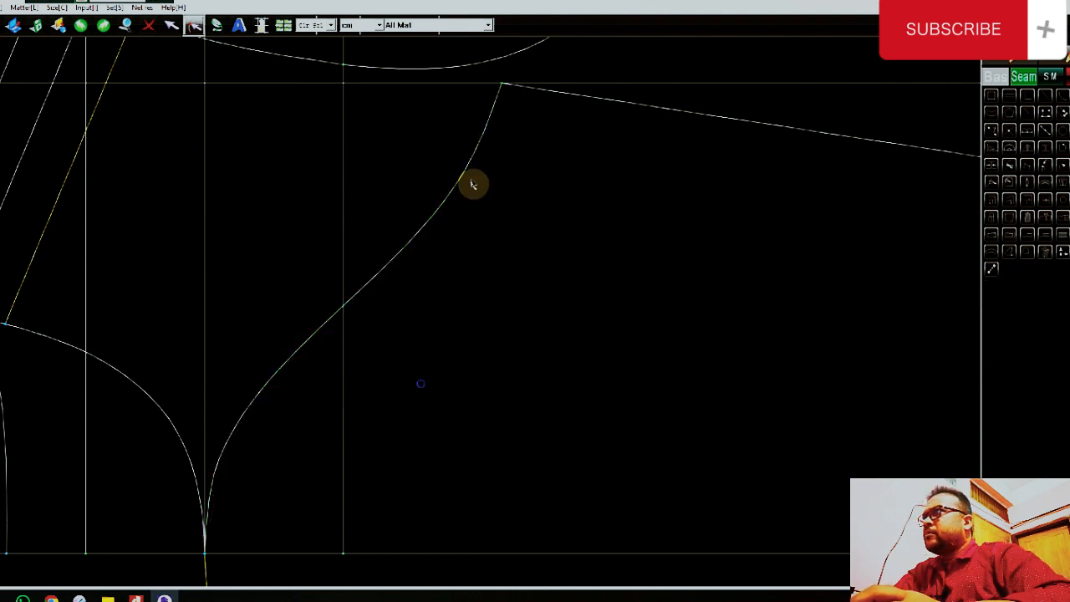
right_click(477, 159)
drag(475, 156, 488, 130)
drag(323, 324, 319, 320)
right_click(368, 341)
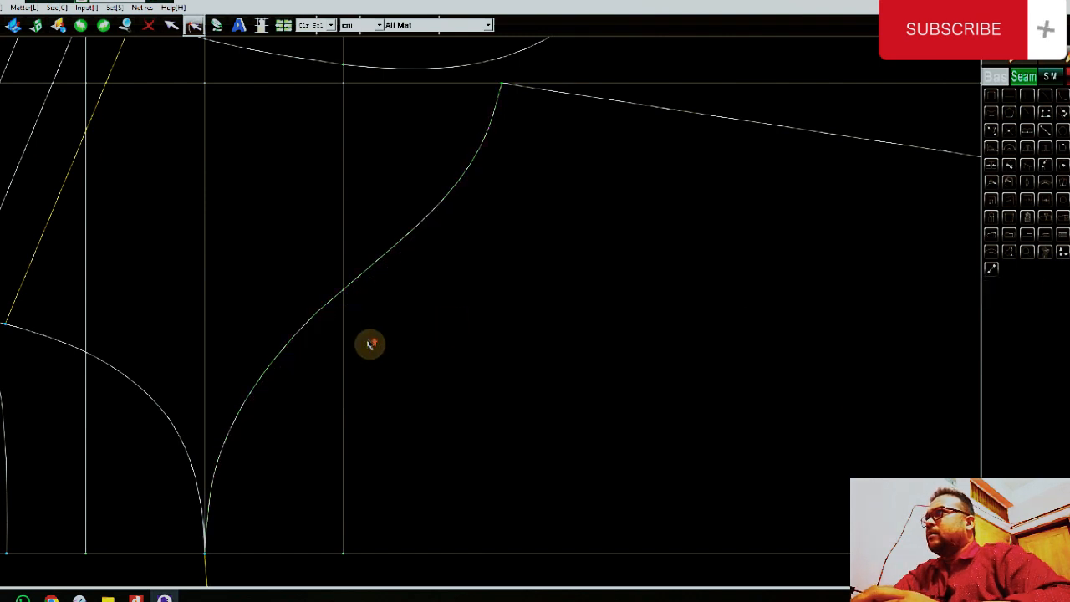
Reposition the sleeve cap's underarm point at 22.5 cm along the 19 cm parallel line.
scroll(366, 340, down, 10)
scroll(398, 332, up, 3)
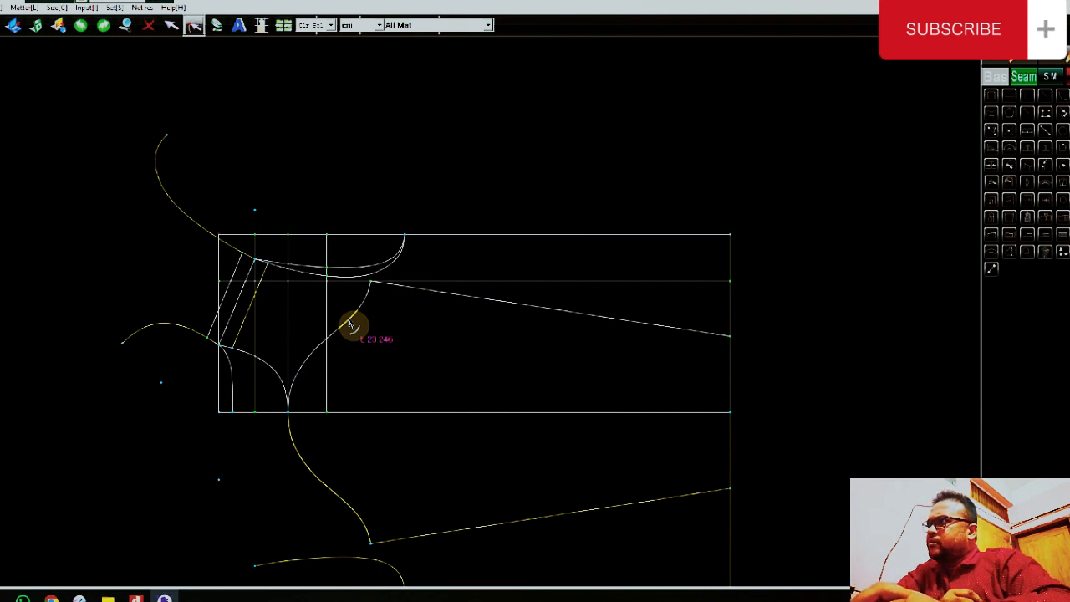
click(376, 288)
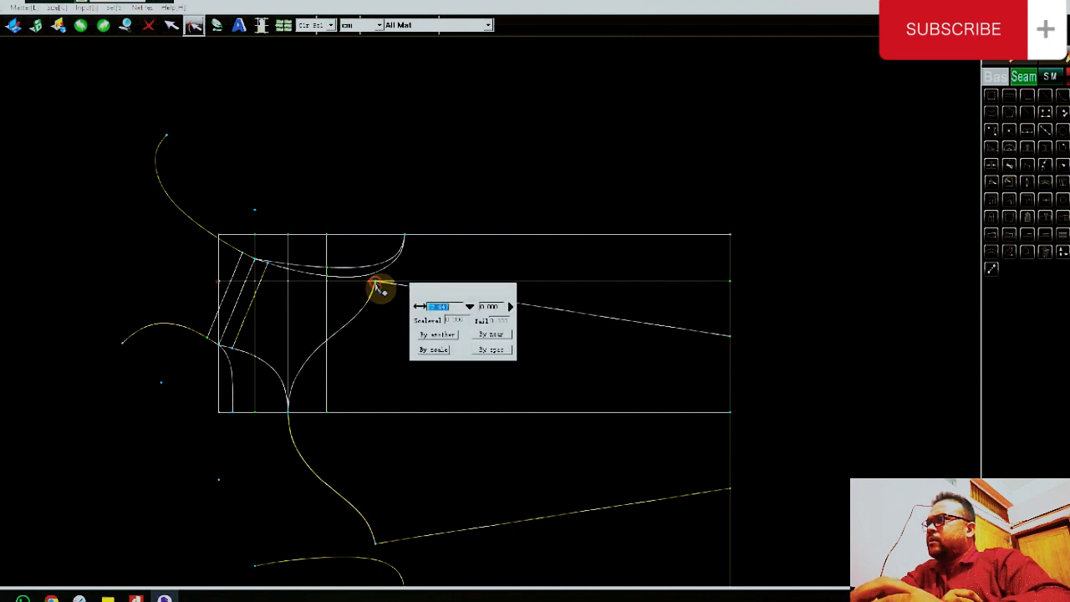
text(22.5)
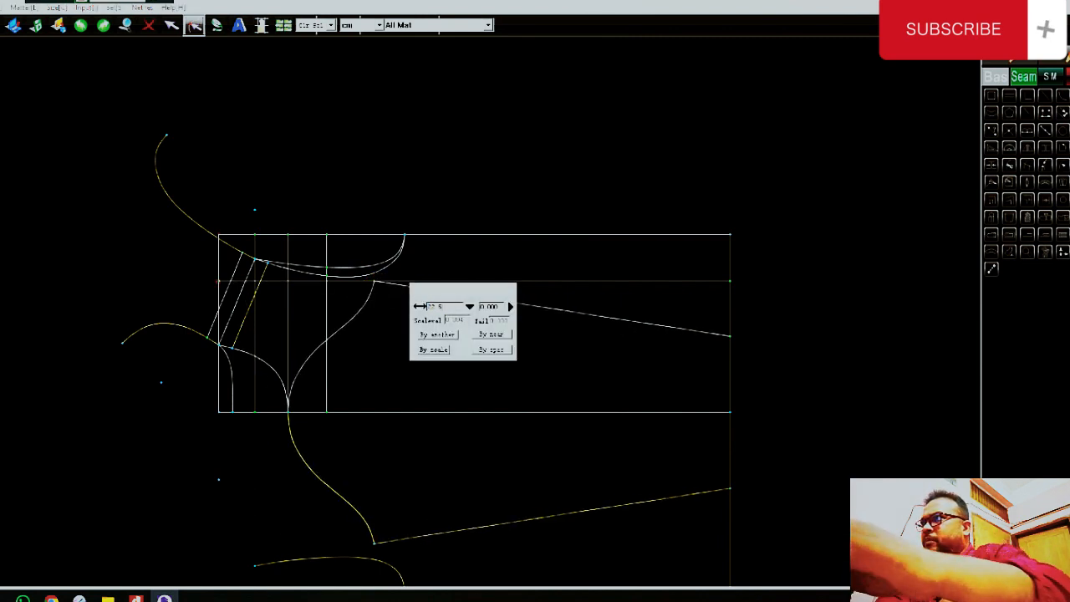
key(Return)
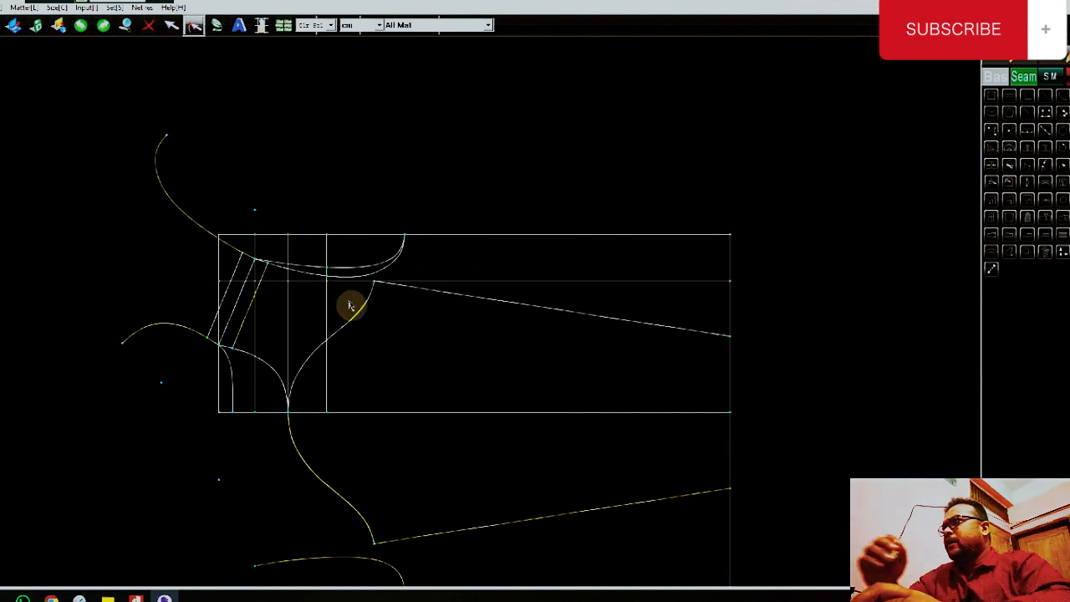
scroll(349, 304, up, 2)
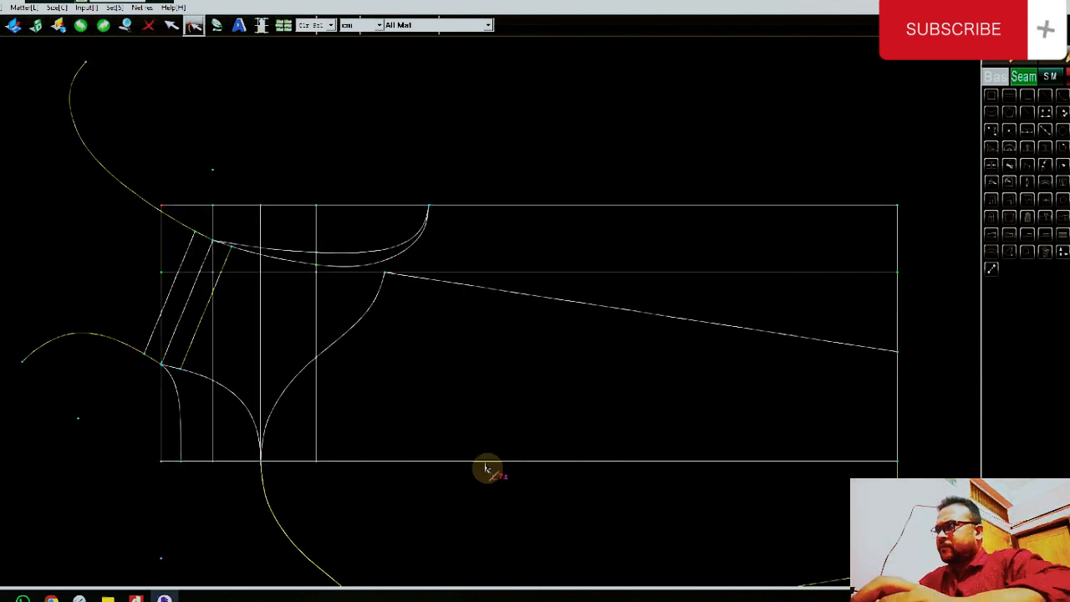
scroll(301, 366, down, 2)
scroll(324, 323, up, 3)
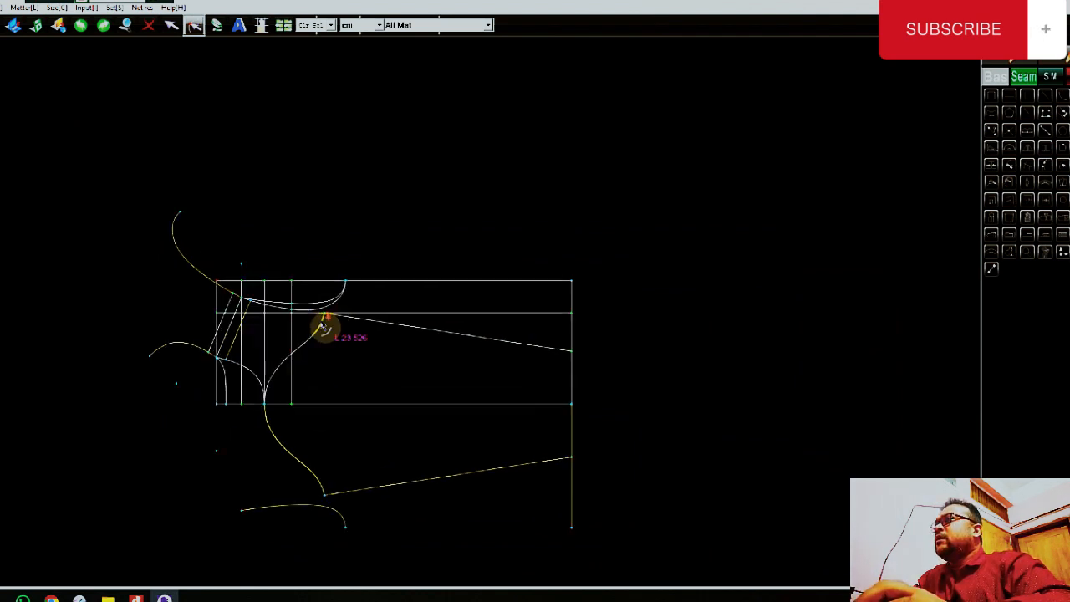
click(201, 32)
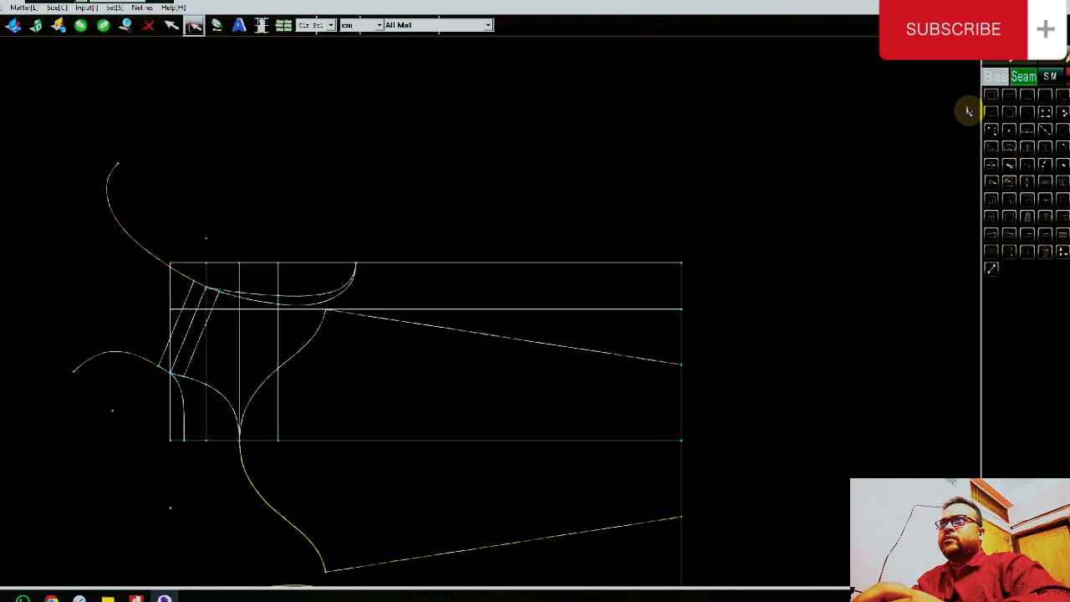
Draw a straight line from the sleeve's underarm point to the cap's top point on the sleeve centre line.
click(1012, 63)
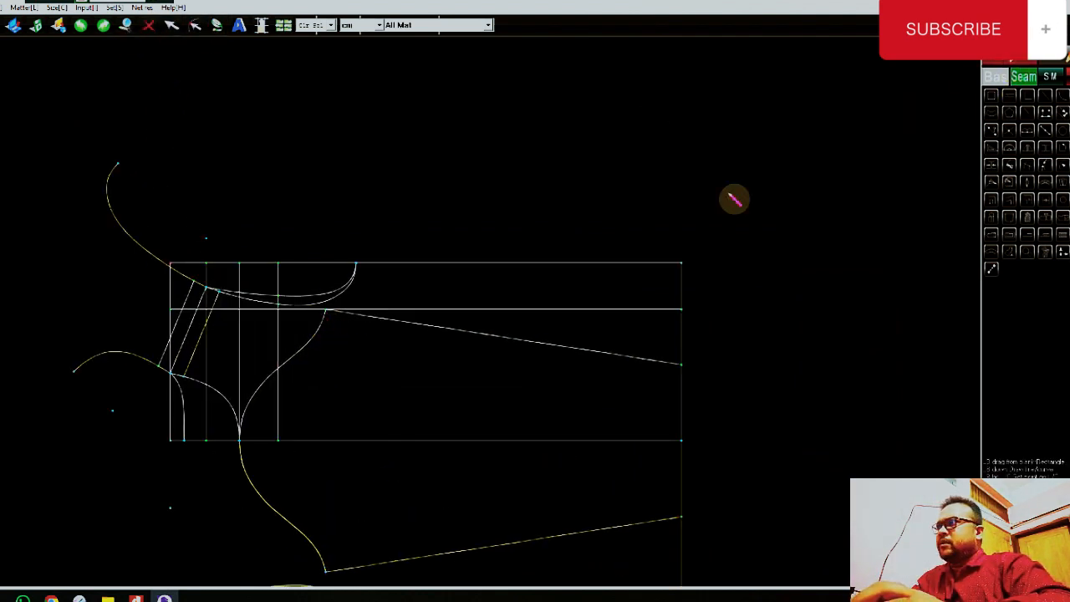
click(327, 313)
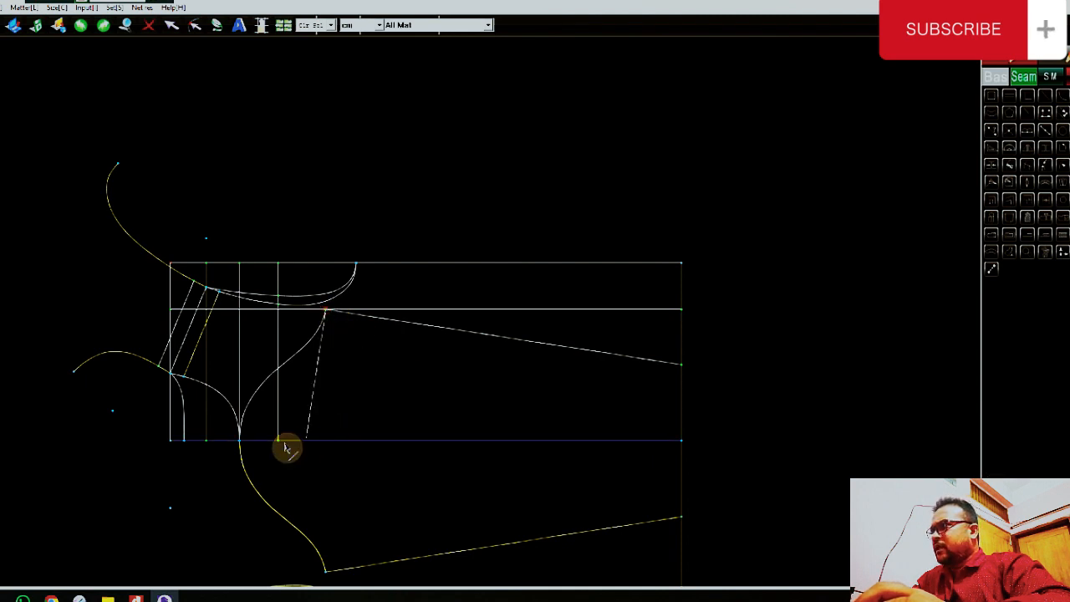
click(241, 438)
right_click(330, 397)
scroll(268, 361, up, 5)
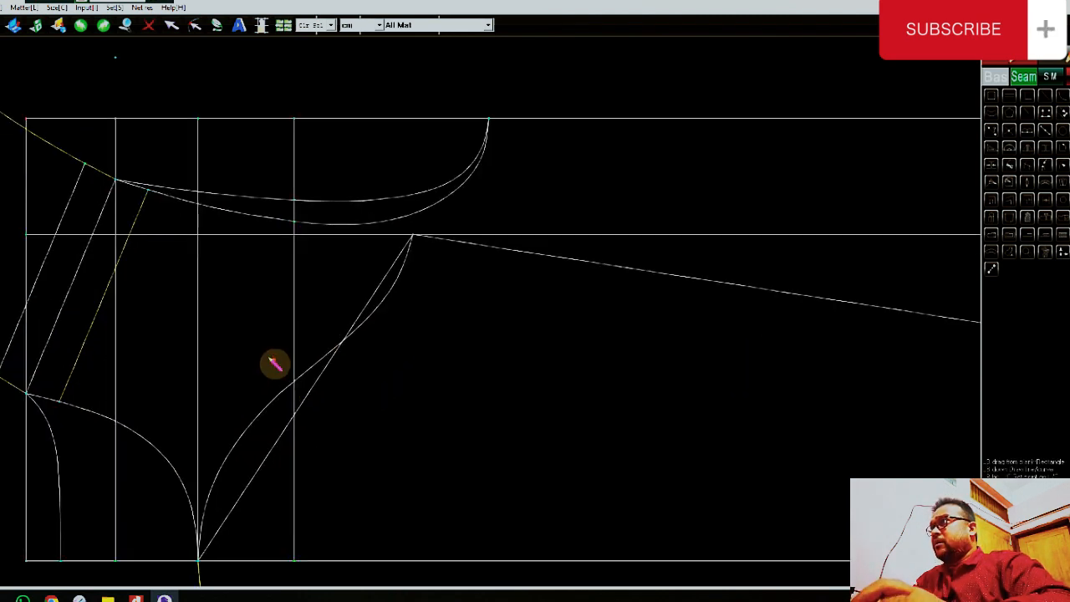
Bend the new straight line into a second S-shaped cap curve that runs slightly deeper than the existing cap curve.
click(194, 25)
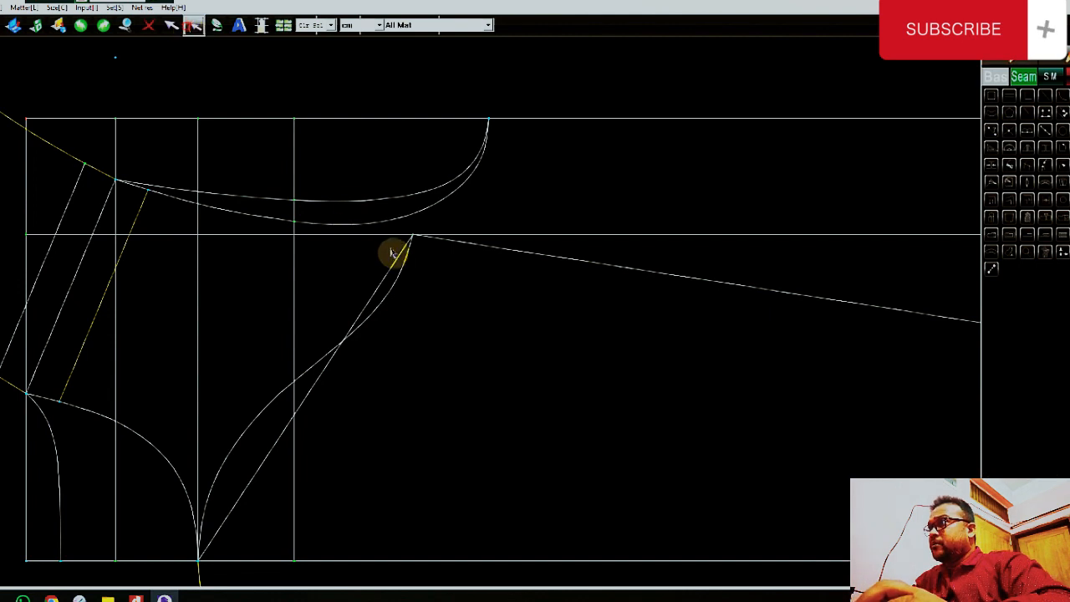
click(390, 275)
drag(390, 274, 404, 277)
drag(228, 531, 205, 527)
drag(228, 490, 221, 485)
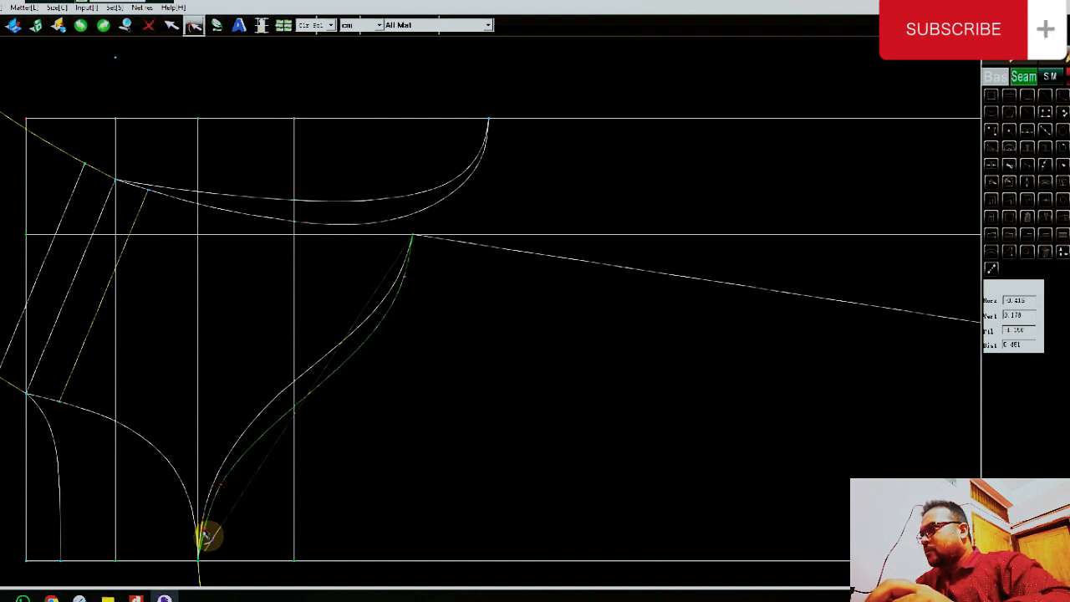
drag(204, 532, 202, 531)
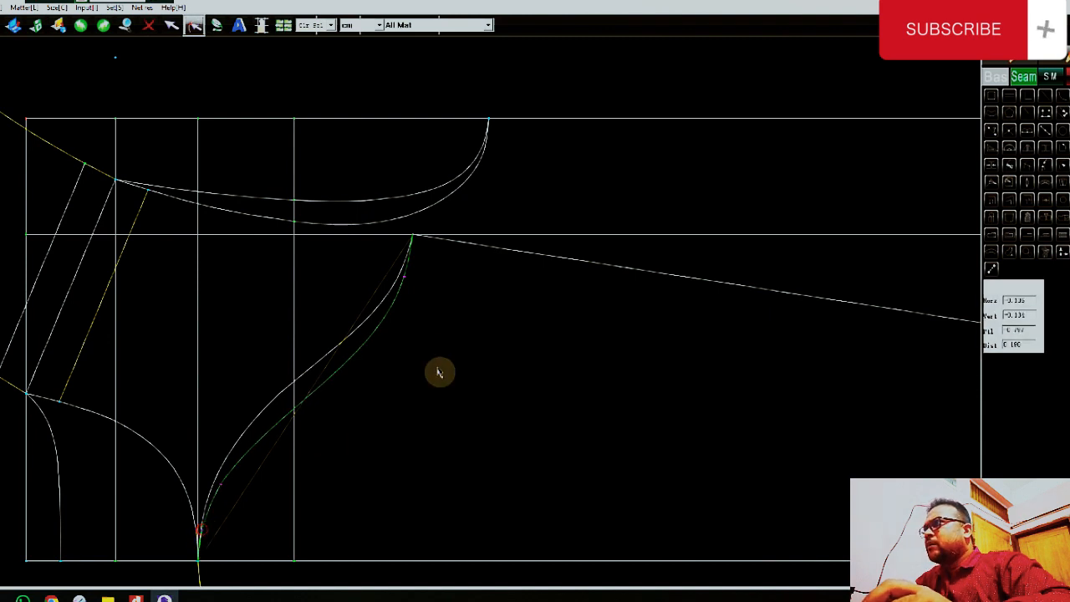
click(403, 278)
right_click(430, 286)
scroll(370, 326, down, 6)
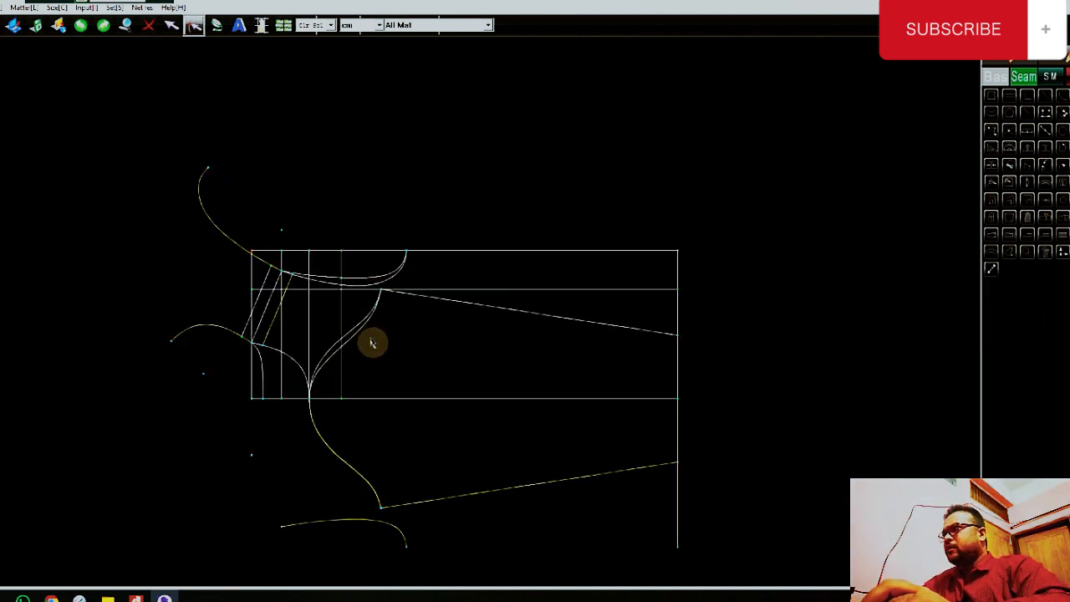
Mirror the second sleeve cap curve across the sleeve centre line onto the other half of the sleeve.
scroll(371, 340, up, 2)
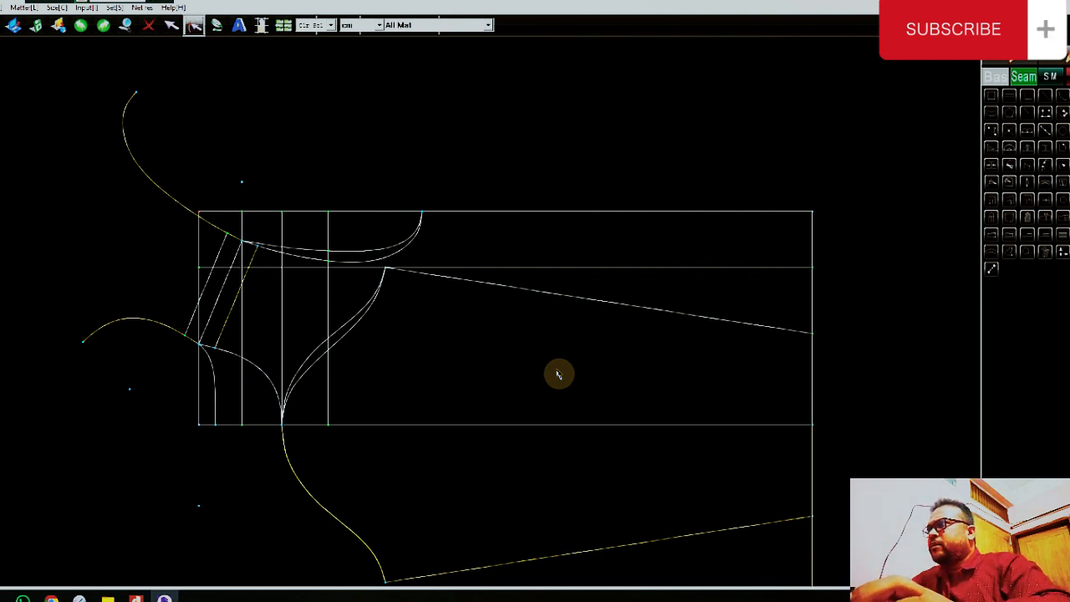
click(1025, 148)
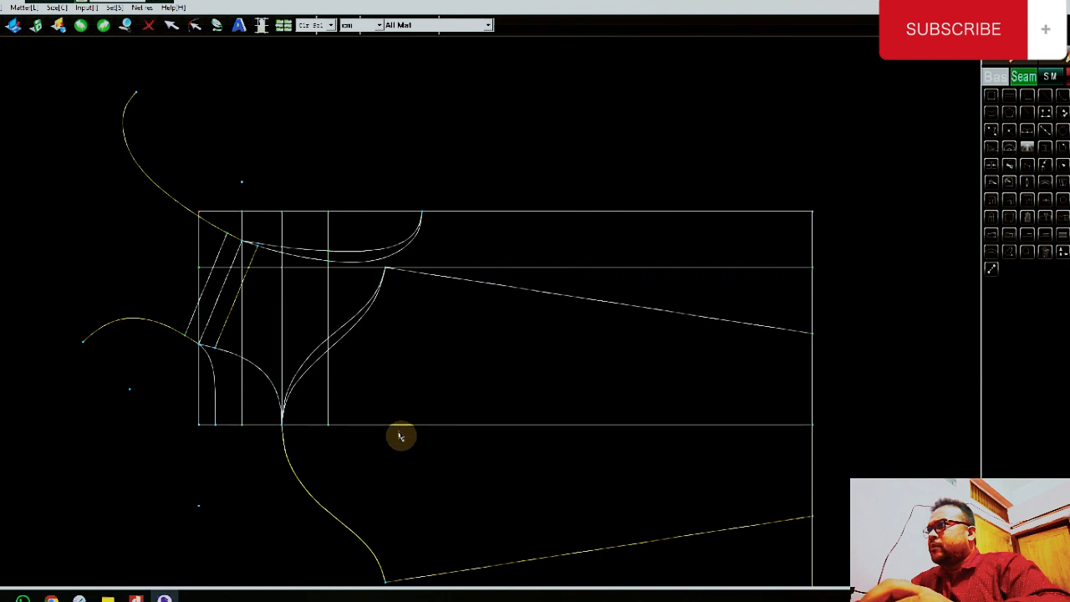
click(350, 343)
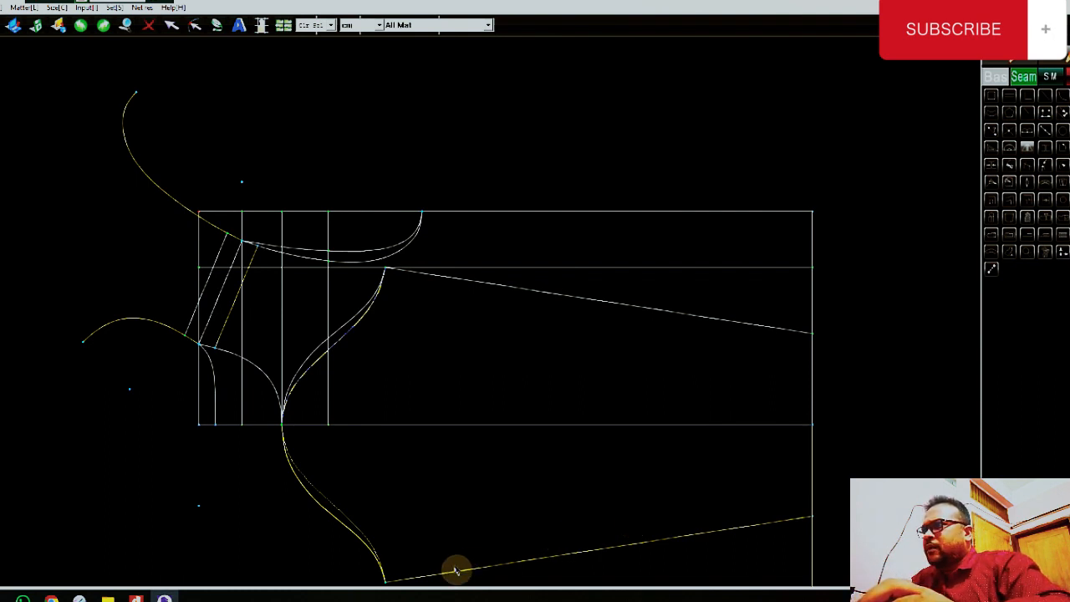
click(335, 518)
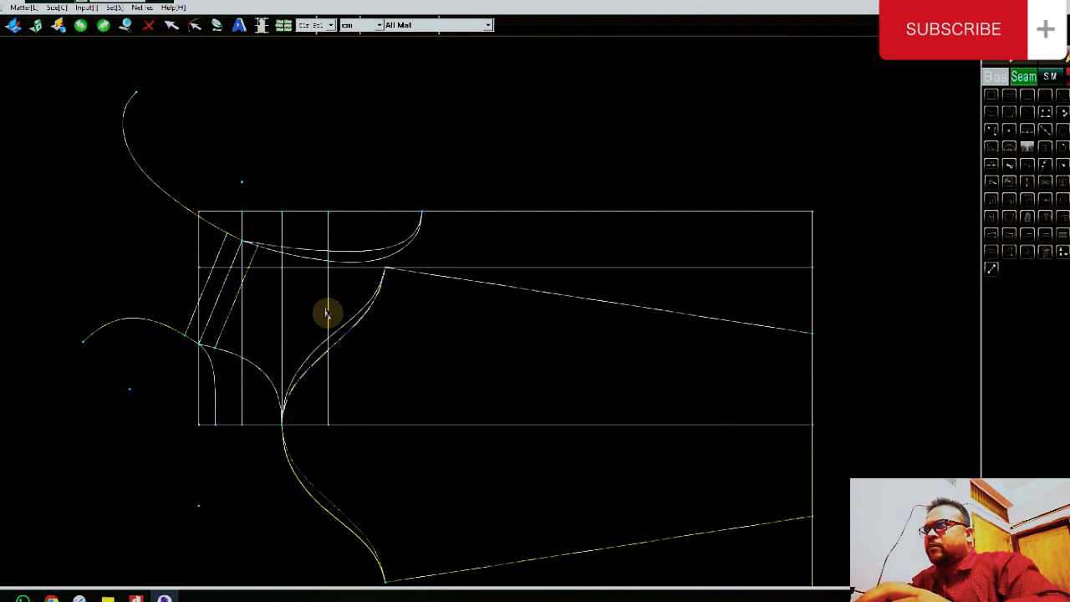
click(349, 323)
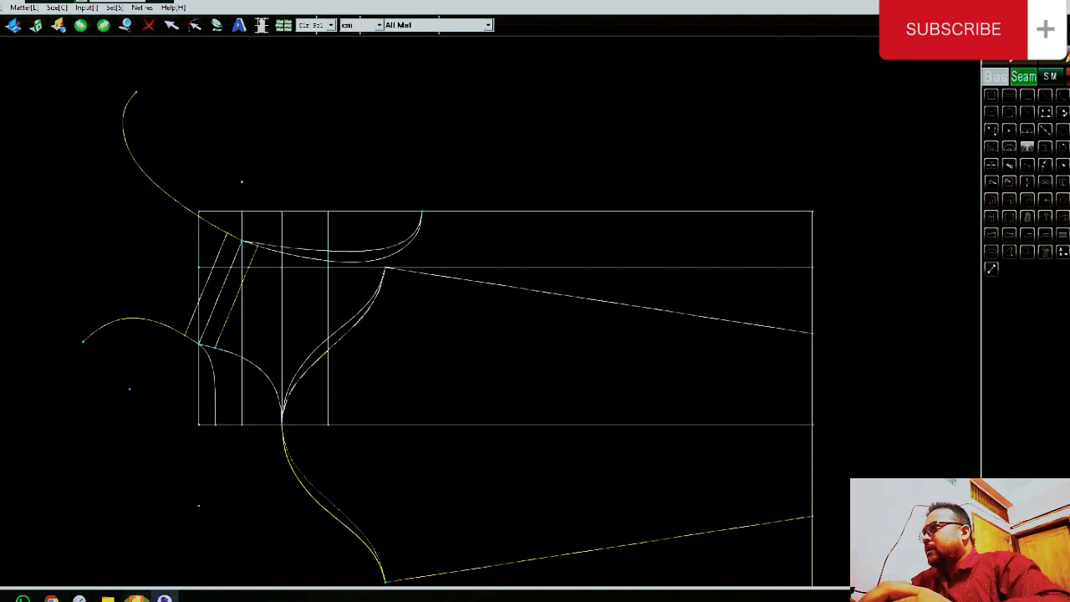
Consult the dimensions table in the PDF spec sheet for the rib width and return to the pattern drawing.
click(136, 597)
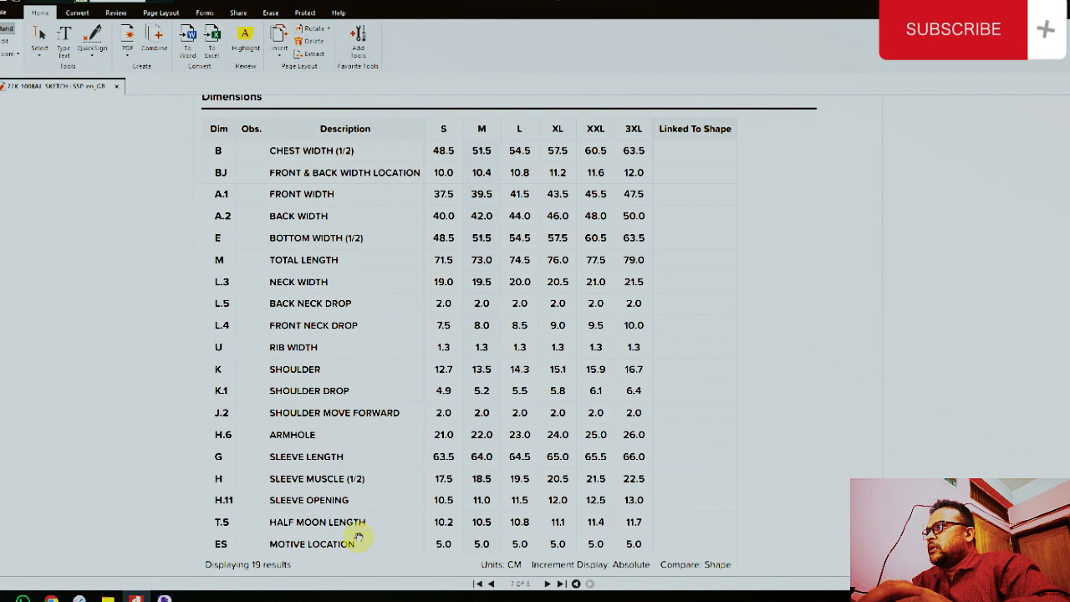
scroll(358, 537, up, 1)
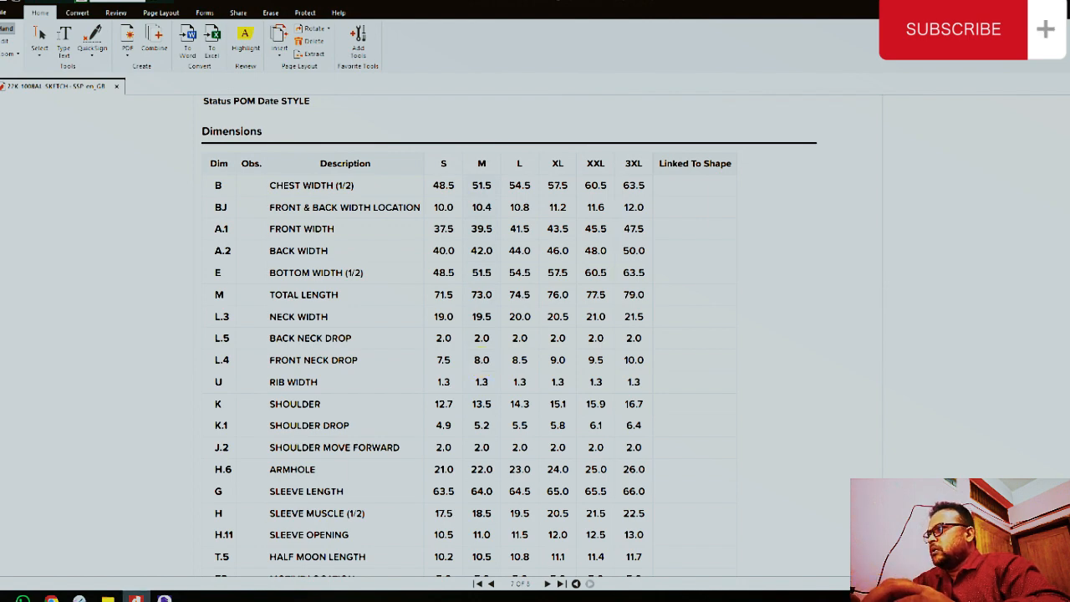
click(165, 599)
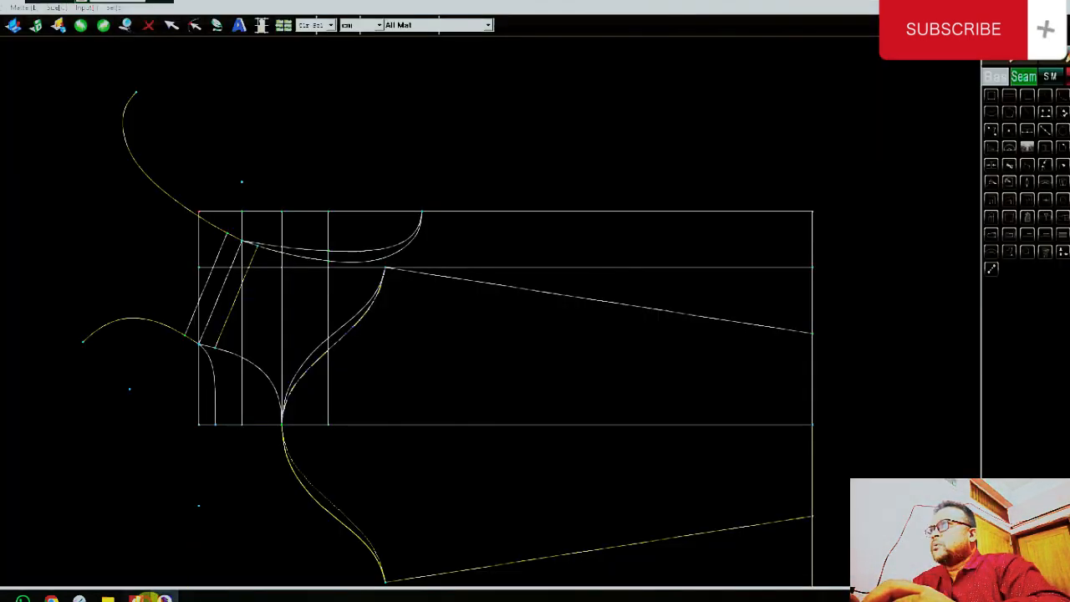
click(148, 598)
click(164, 599)
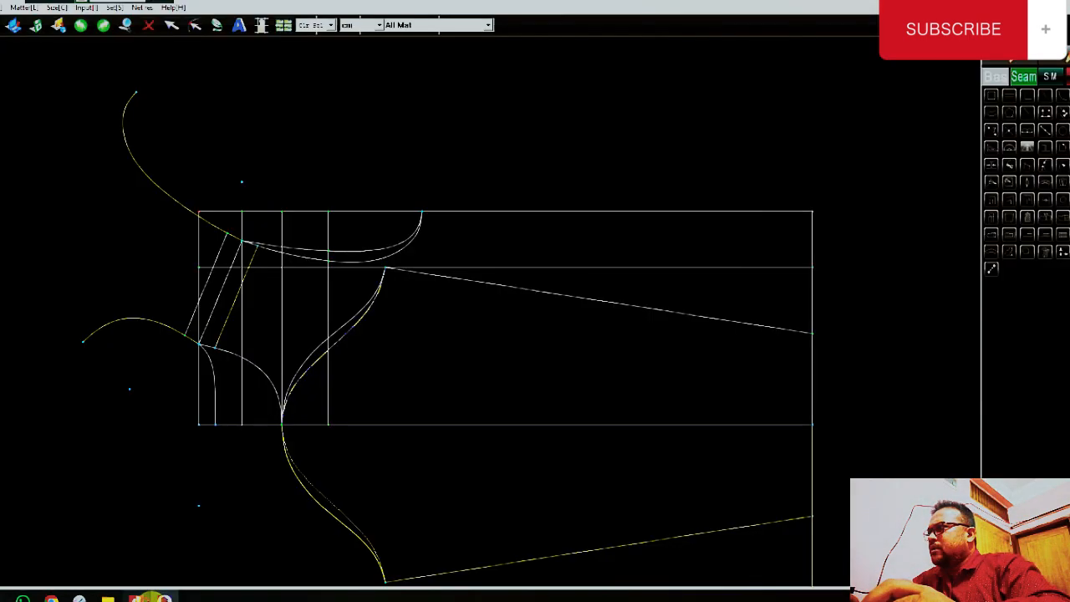
Draw a separate neck rib rectangle 2.6 cm wide and 48 cm long in the empty area beside the body block.
click(991, 92)
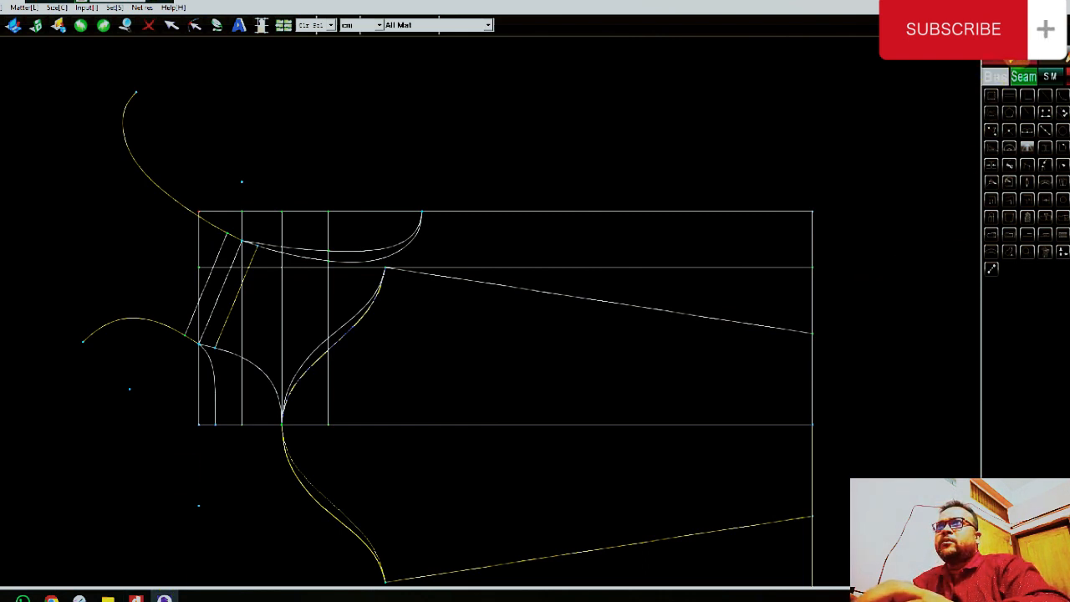
click(51, 462)
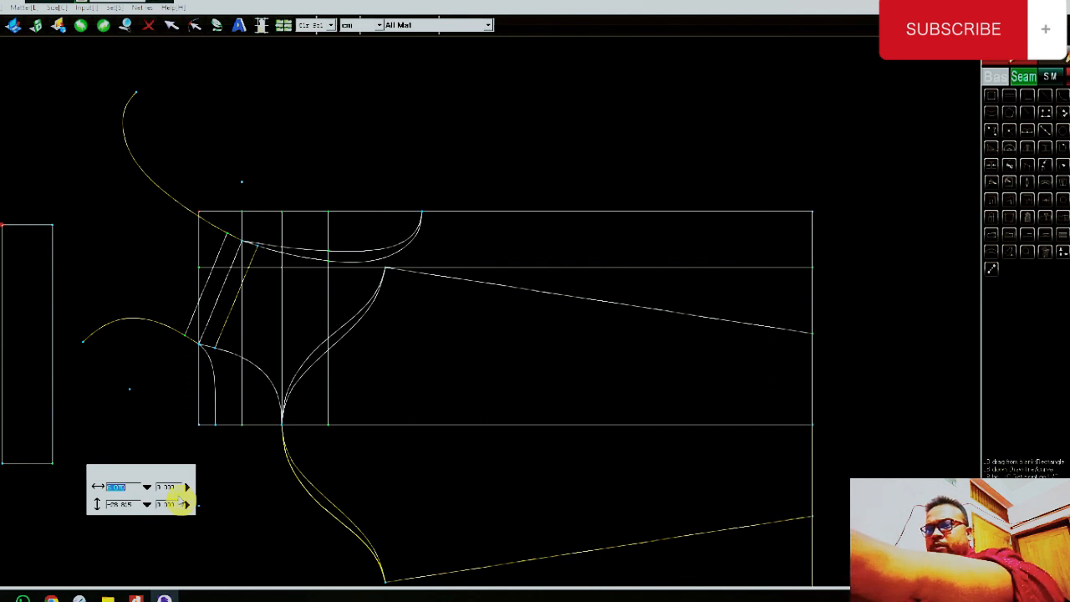
text(2.4)
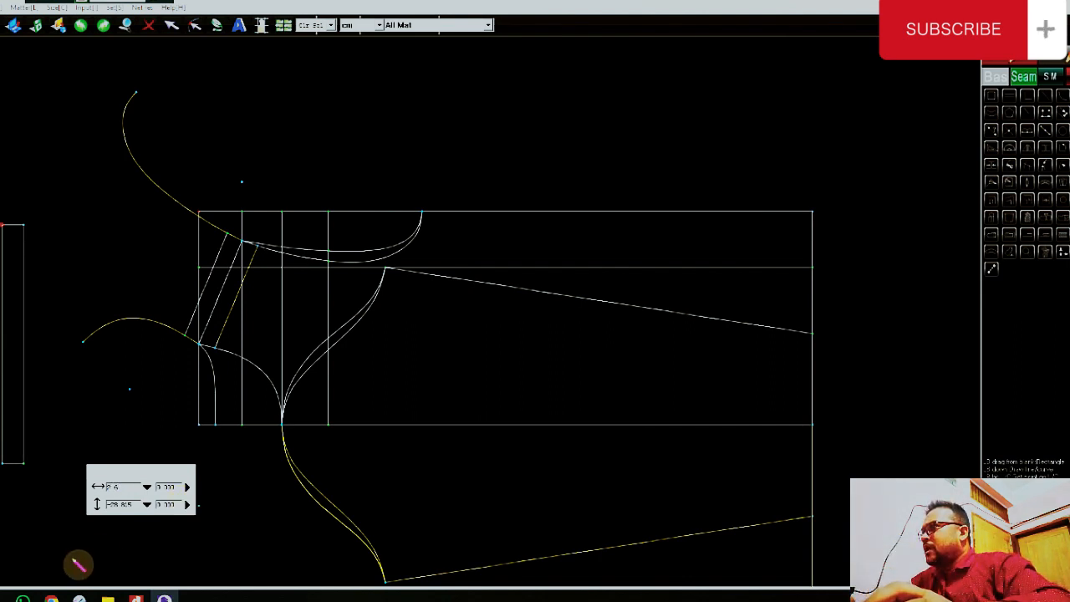
click(134, 503)
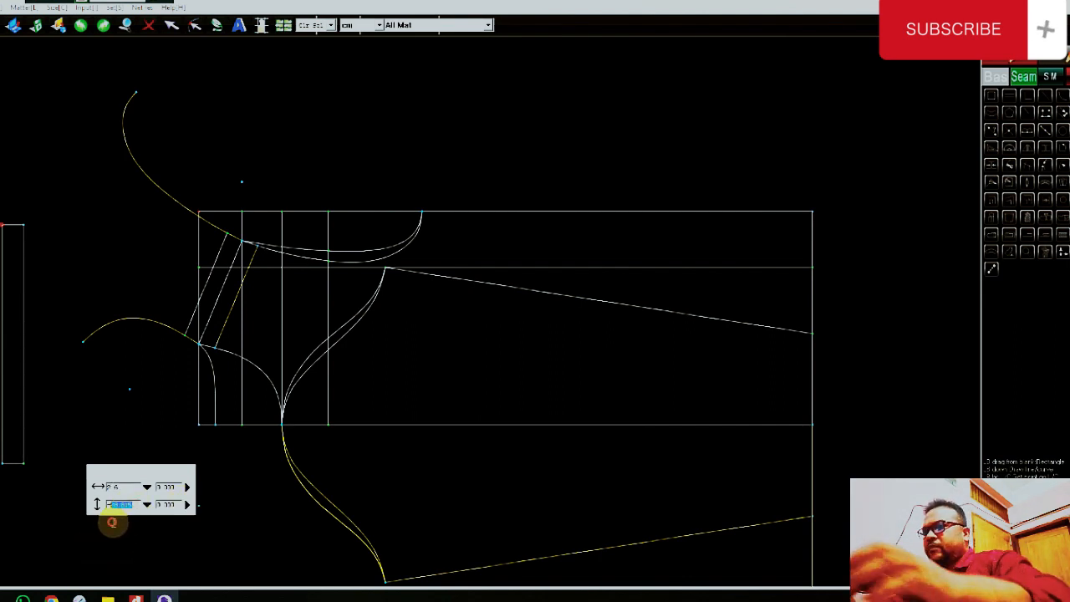
text(48)
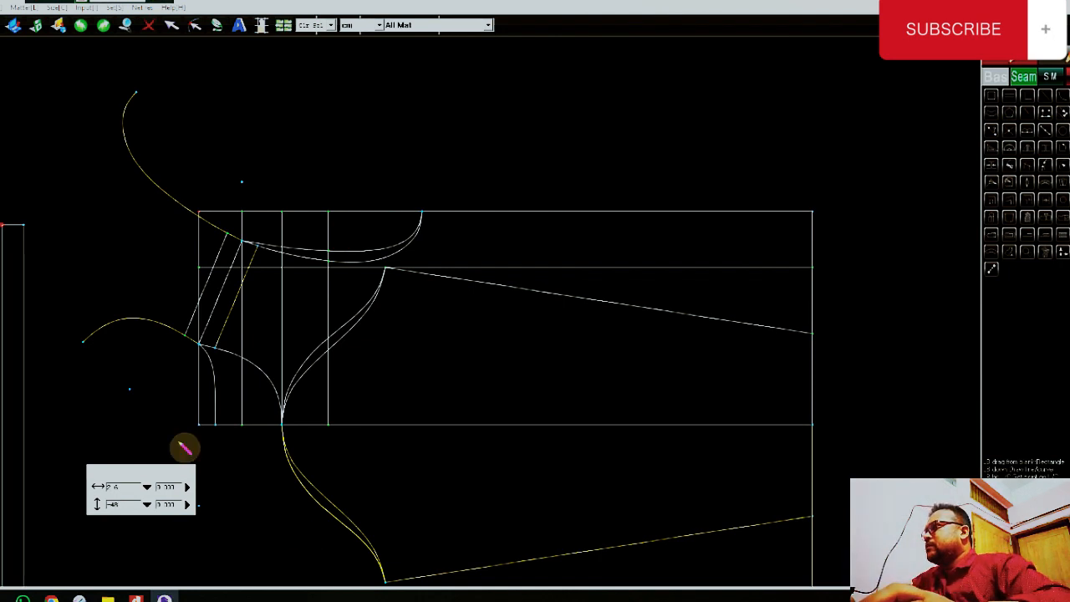
key(Return)
scroll(152, 425, down, 5)
scroll(78, 429, up, 4)
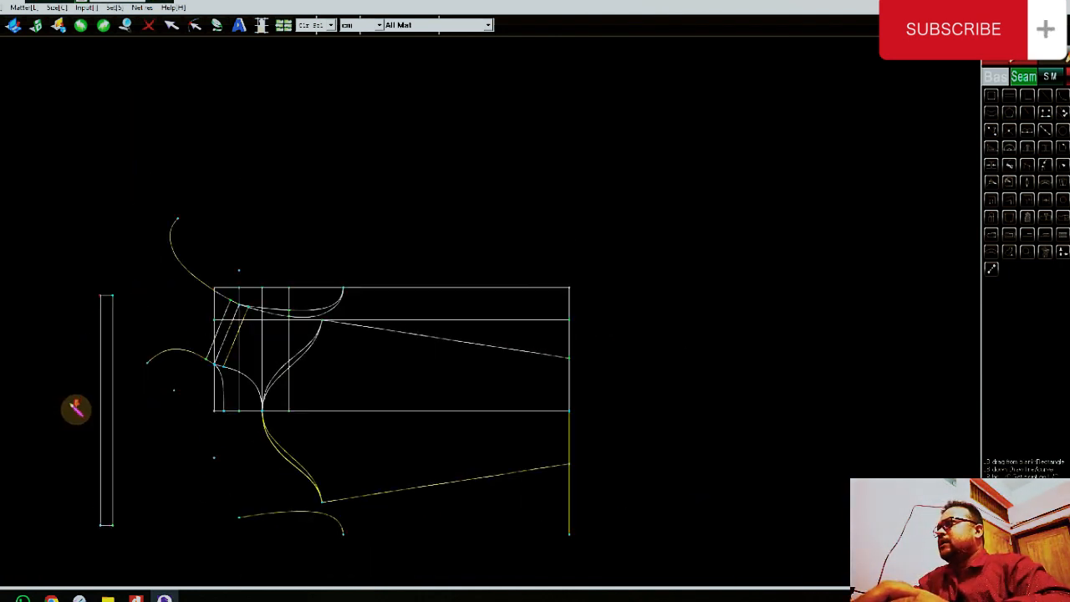
scroll(76, 408, up, 2)
scroll(468, 325, up, 1)
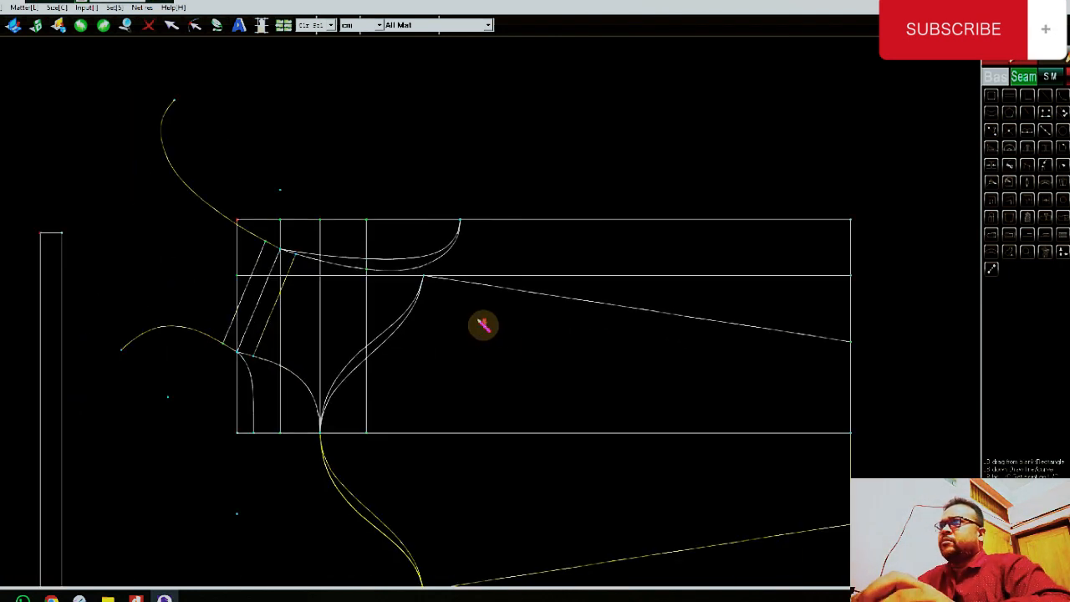
Make the Front pattern piece from the hem, side, armhole, forward-moved shoulder, deeper neck and centre lines, and place it clear of the block.
click(991, 113)
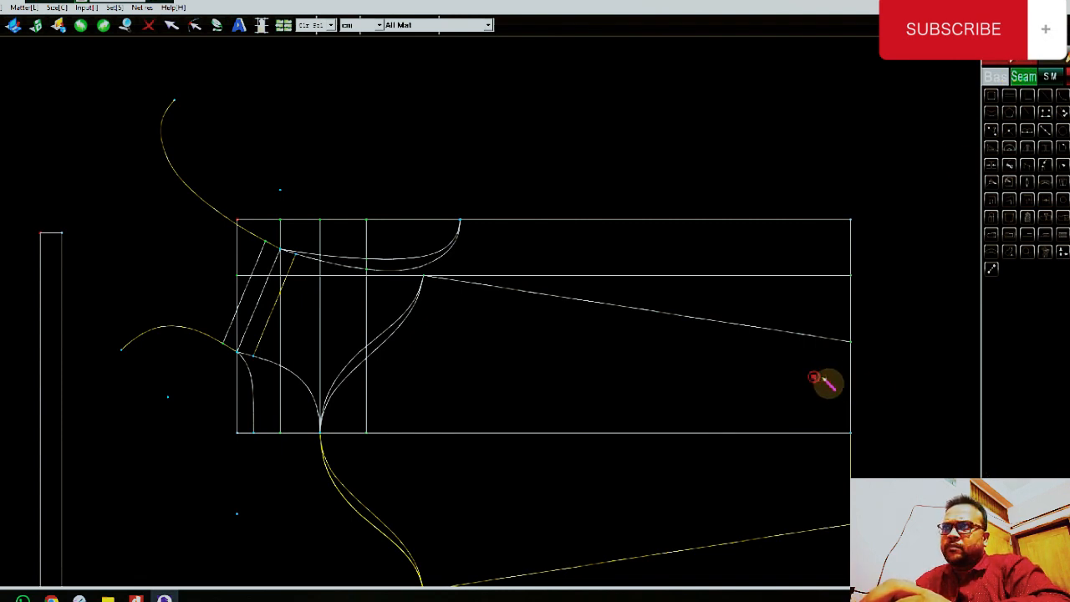
click(857, 393)
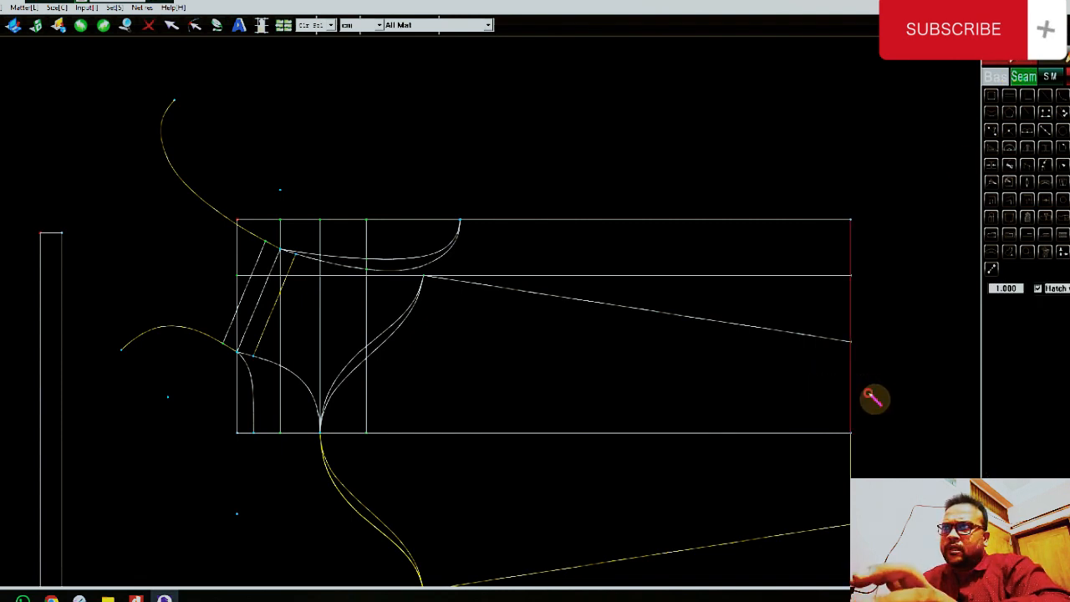
click(694, 434)
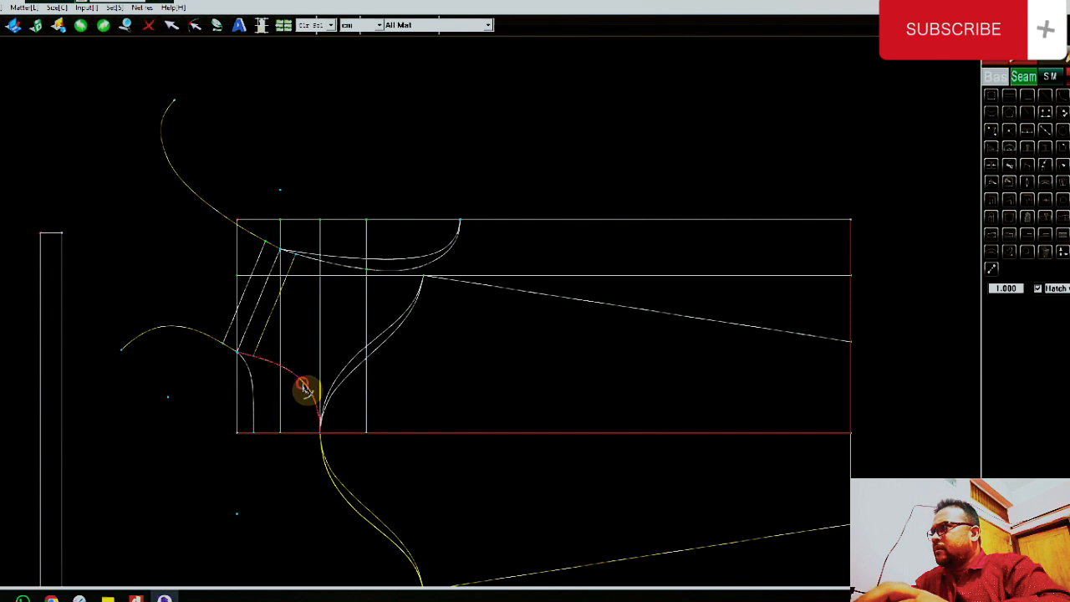
click(278, 313)
scroll(347, 264, up, 2)
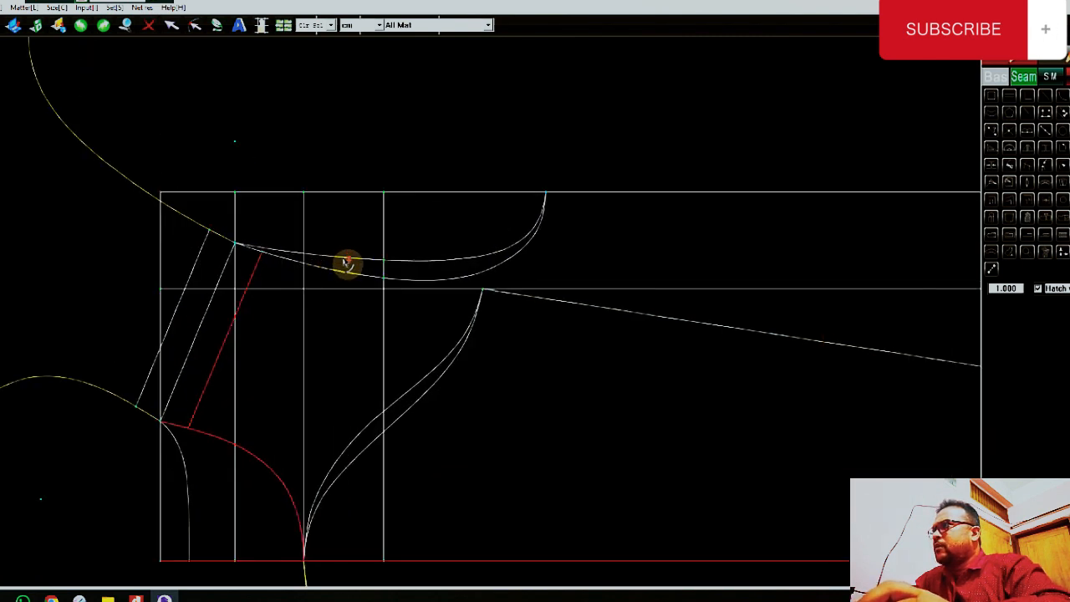
click(346, 271)
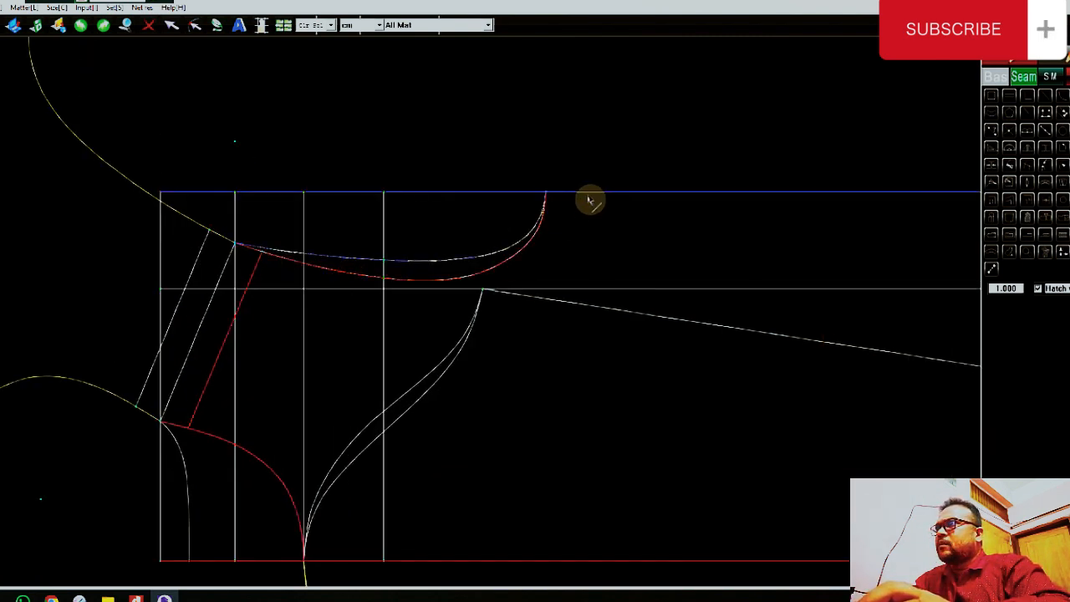
click(591, 198)
scroll(410, 259, down, 3)
right_click(779, 249)
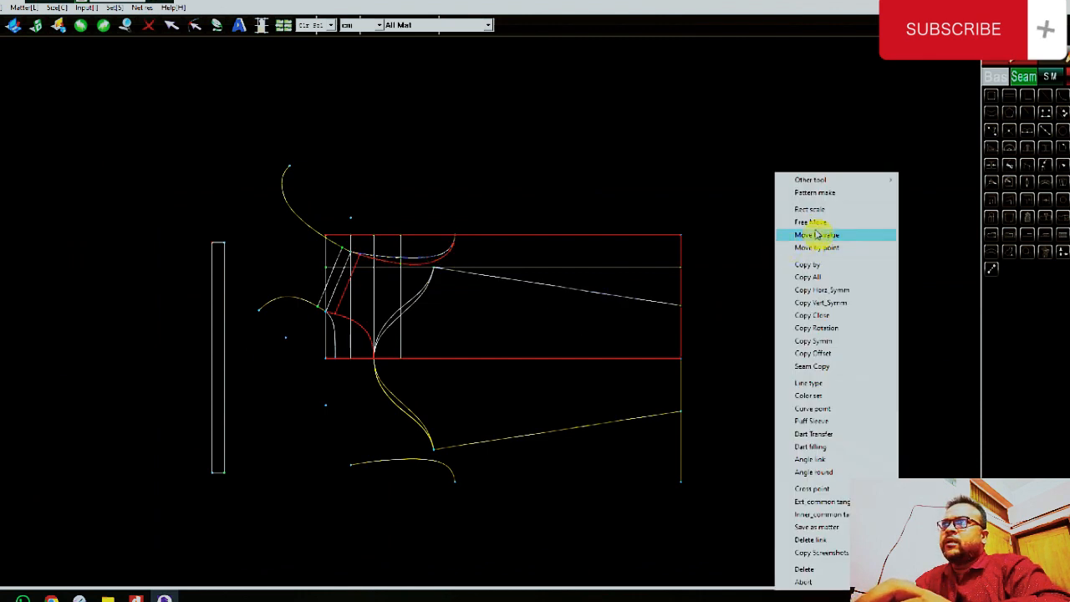
click(811, 193)
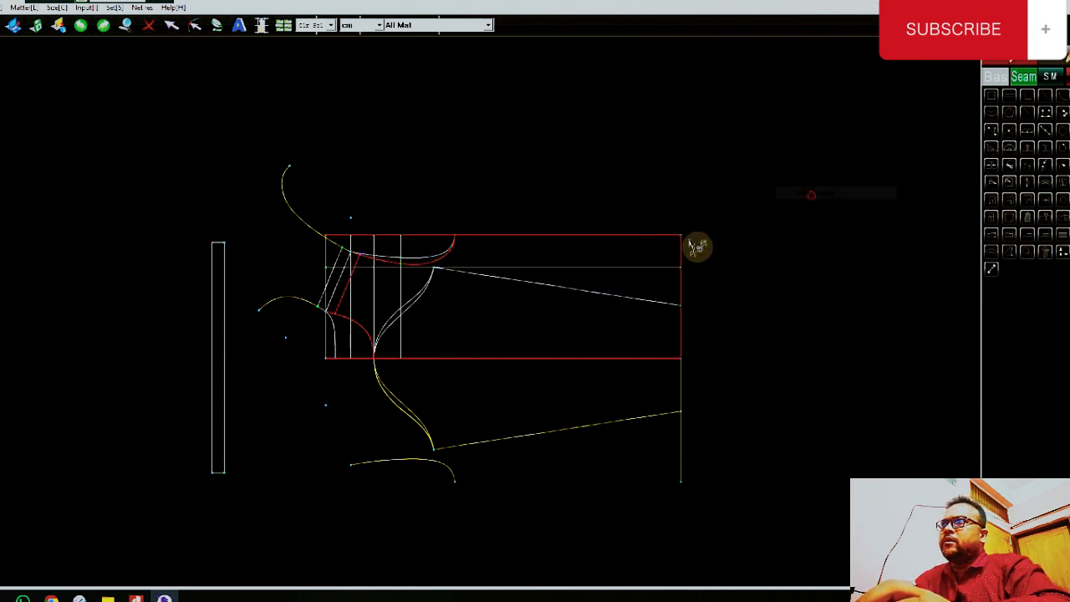
scroll(659, 260, down, 1)
click(723, 266)
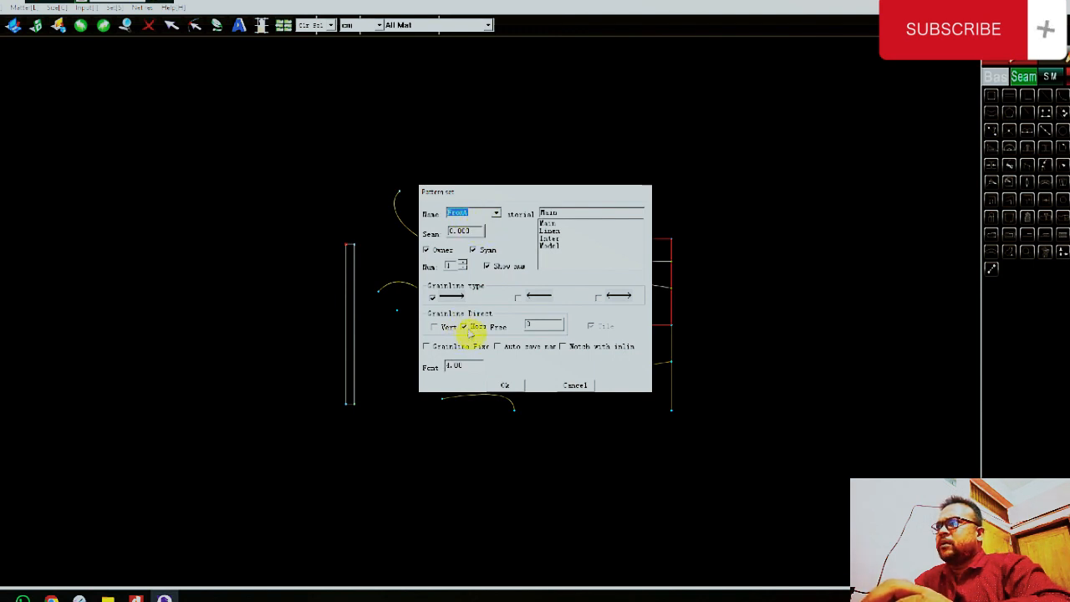
click(505, 385)
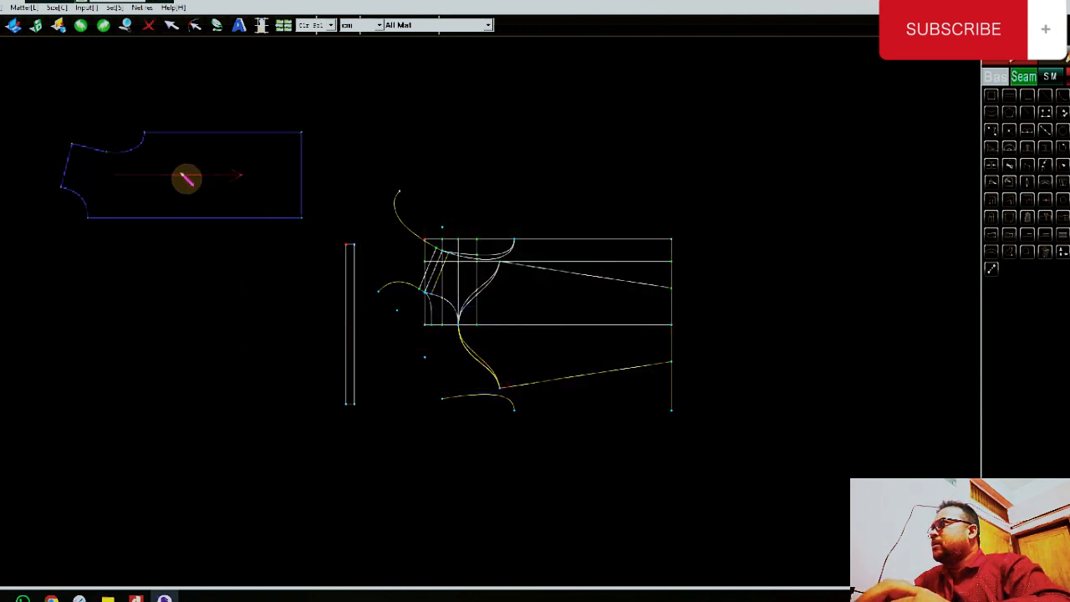
click(174, 189)
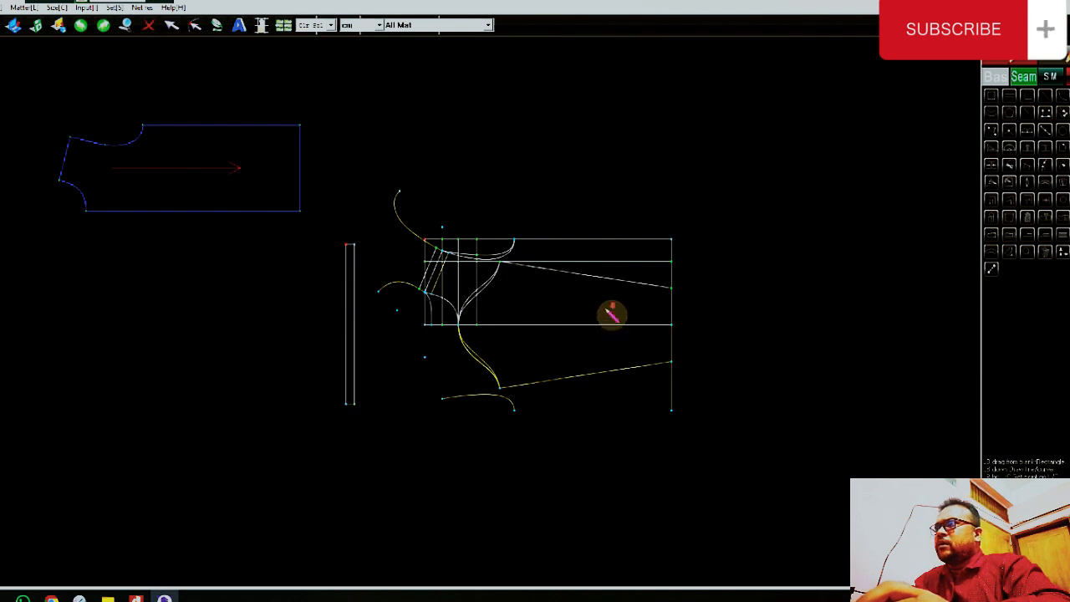
Make the BACK pattern piece from the hem, centre, shallow neck, backward-moved shoulder, outer armhole and side lines, and place it above the block.
scroll(611, 313, up, 1)
click(758, 320)
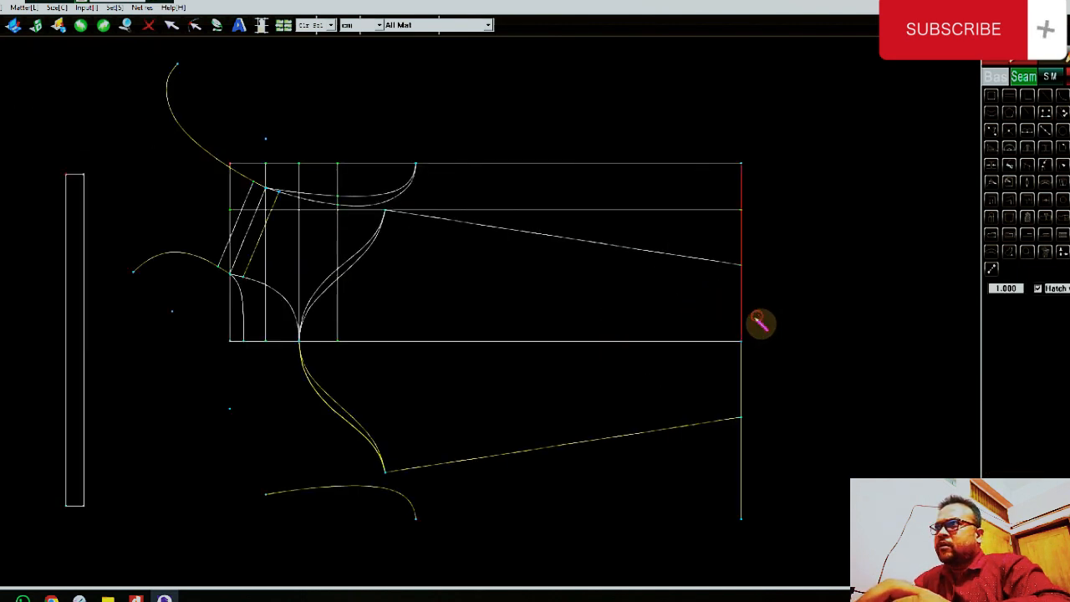
scroll(267, 327, up, 1)
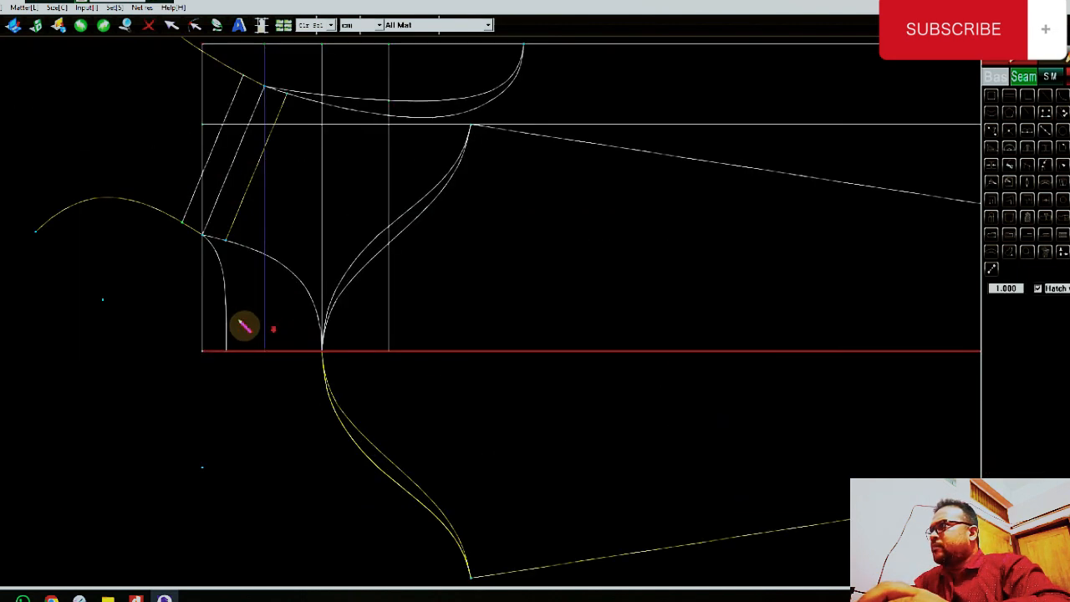
click(226, 326)
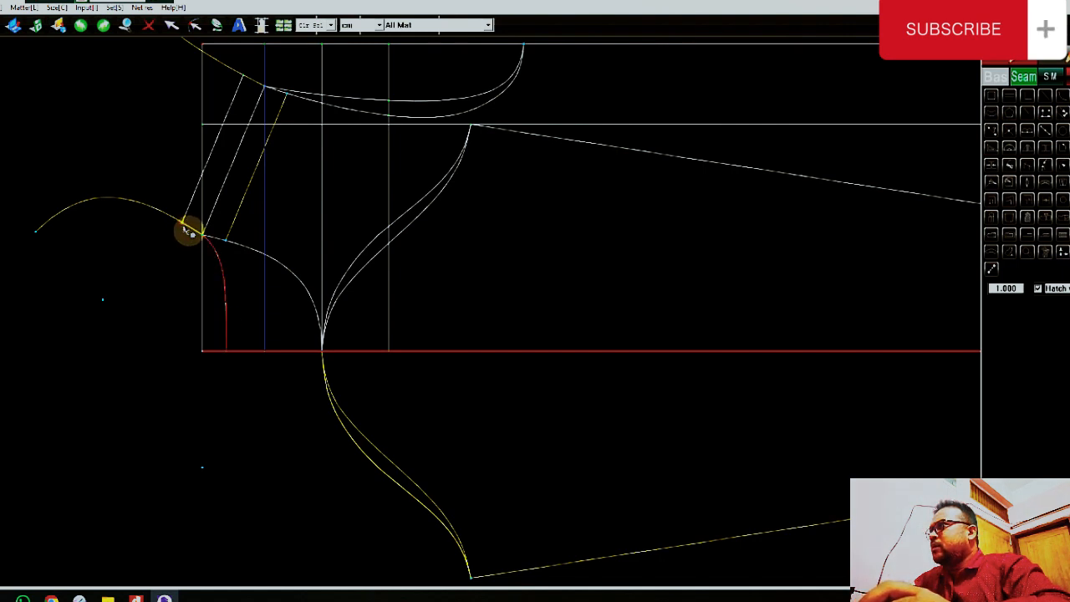
click(197, 231)
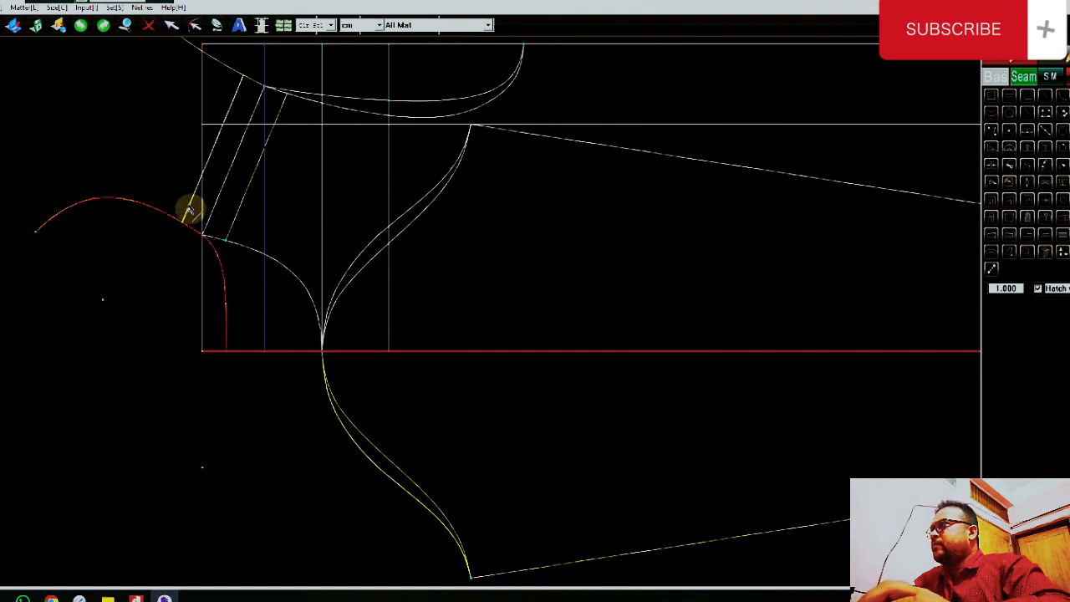
click(188, 208)
click(251, 82)
click(276, 89)
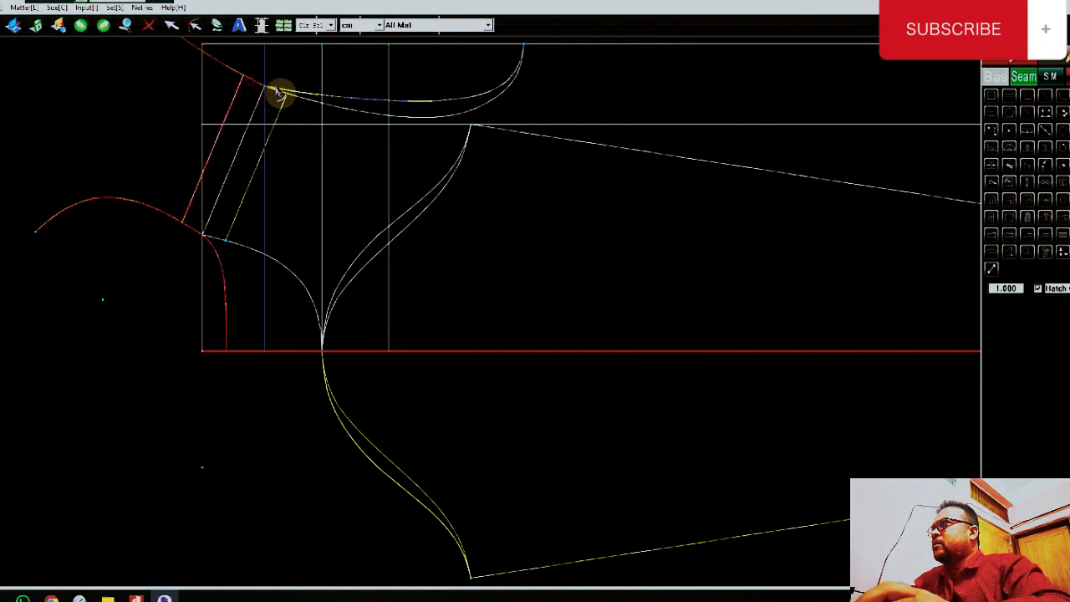
scroll(295, 207, down, 5)
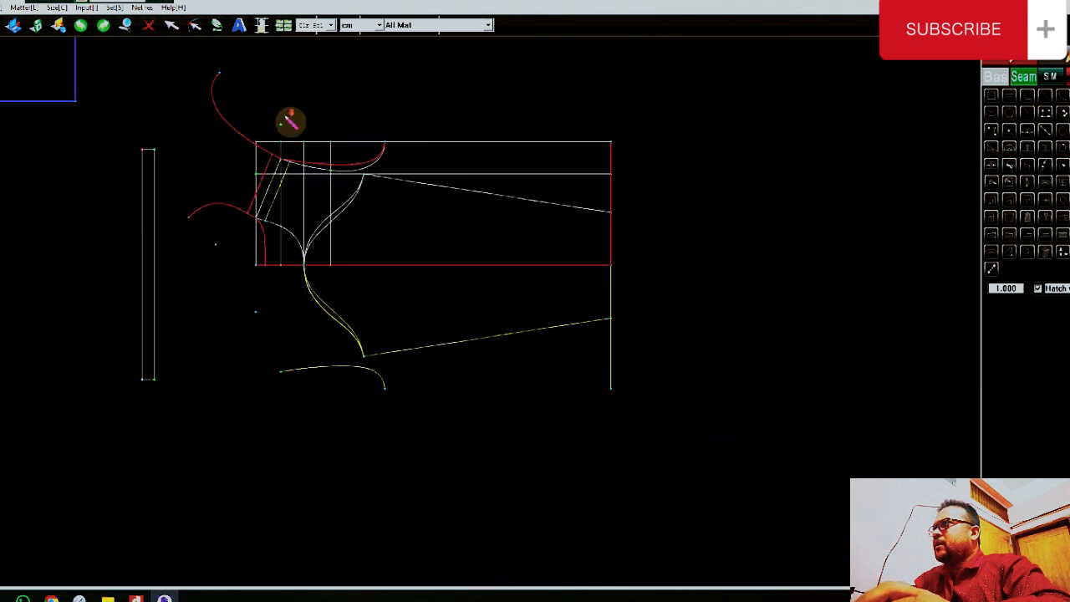
scroll(286, 115, up, 6)
click(676, 194)
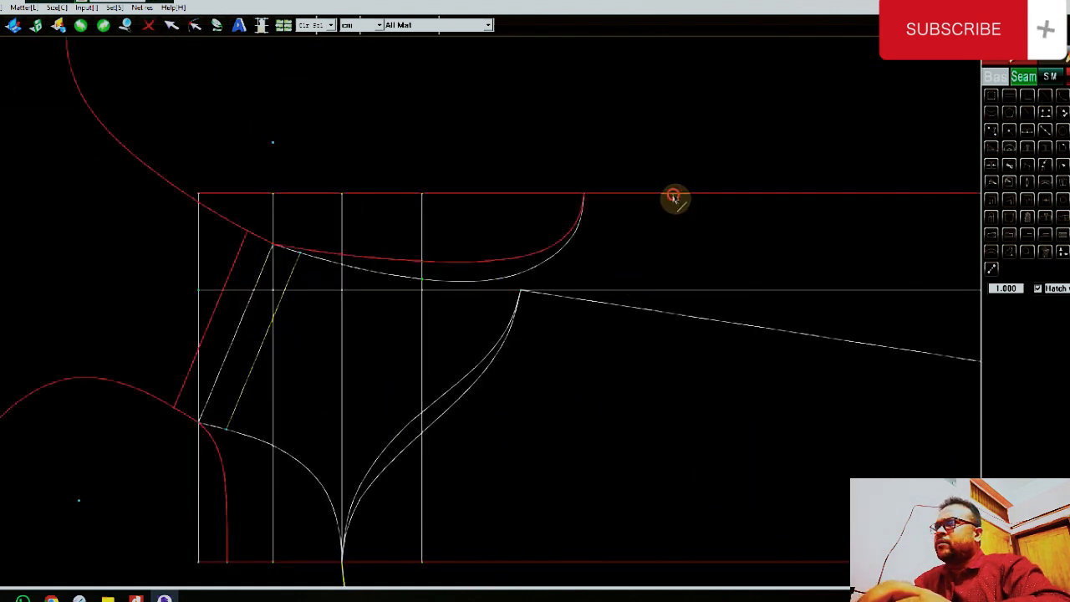
scroll(511, 232, down, 3)
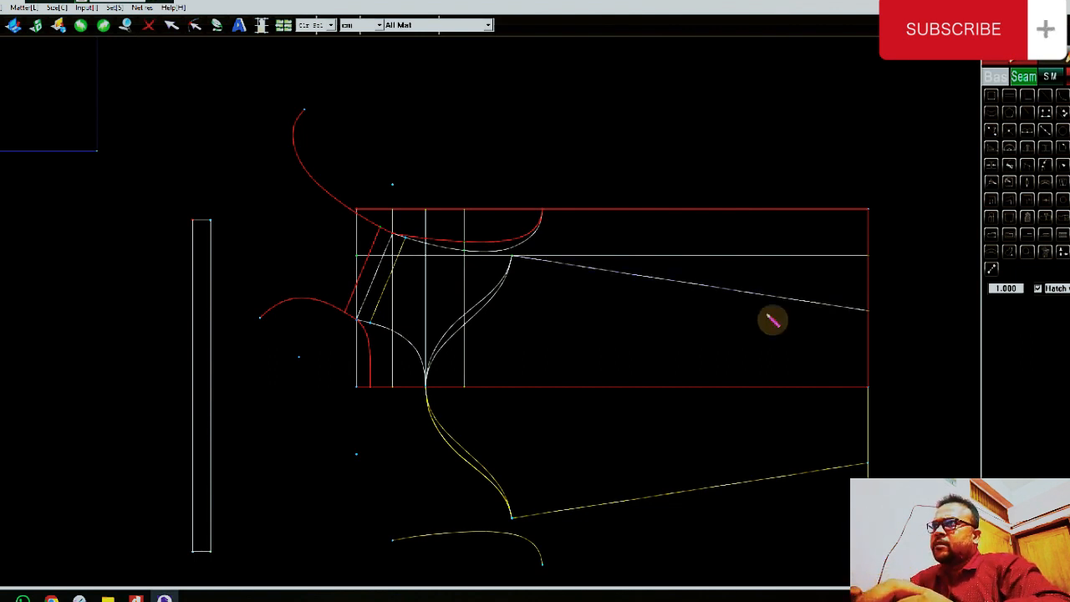
right_click(710, 315)
click(745, 193)
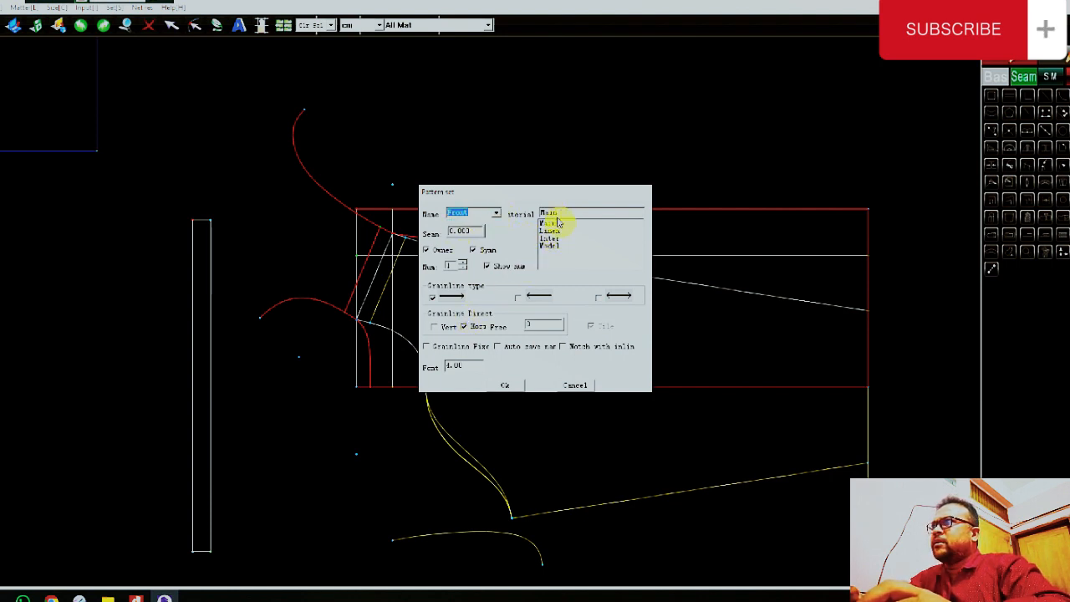
double_click(481, 212)
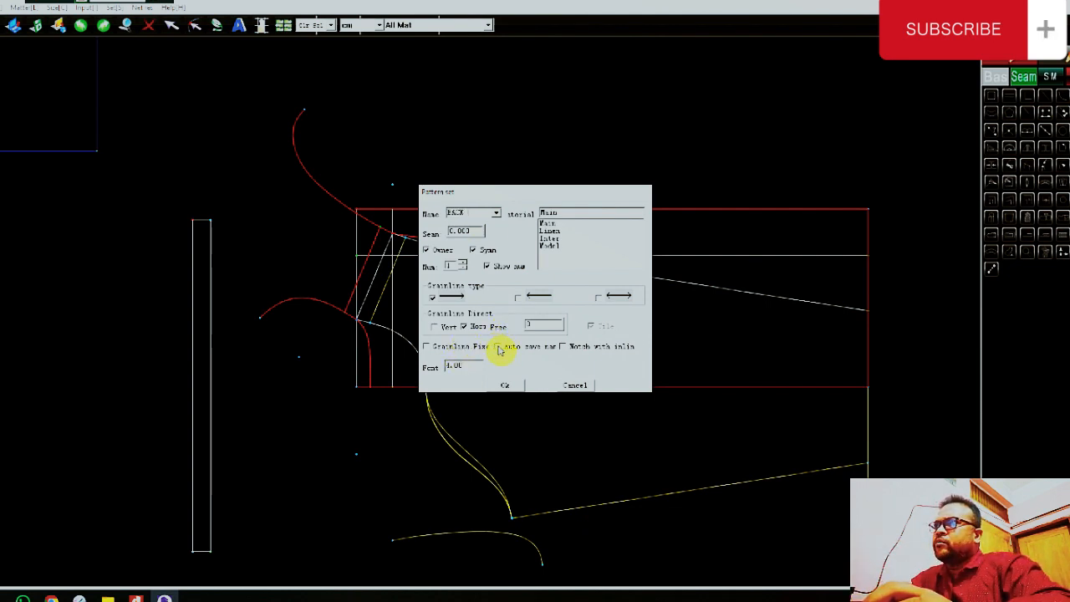
click(504, 387)
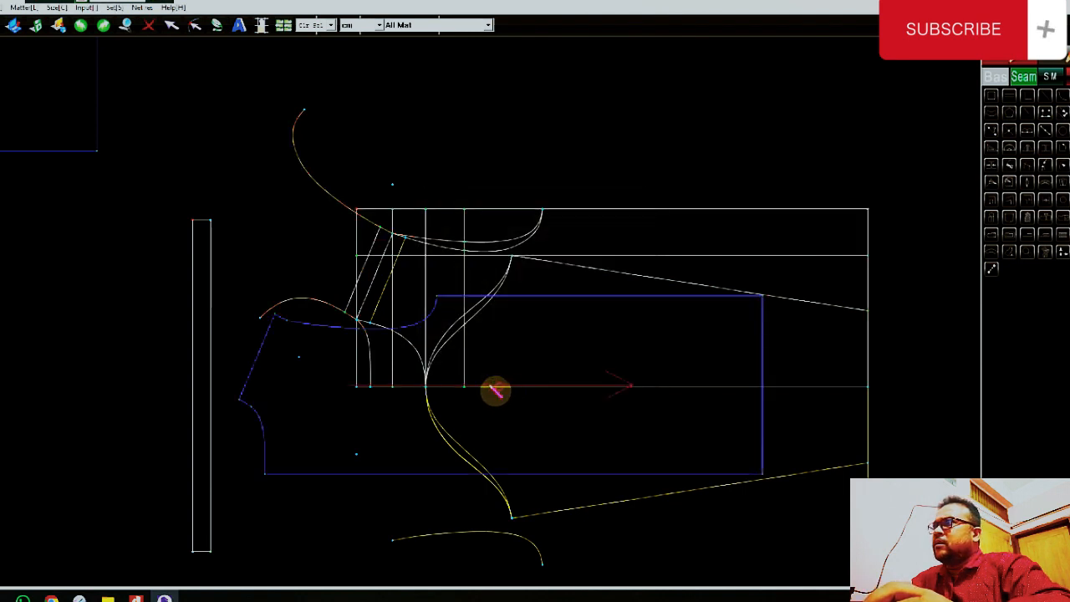
click(454, 203)
Make the SLEEVE pattern piece from the hem, both underarm lines, one half's outer cap curve and the other half's inner one, placed clear.
scroll(491, 222, up, 3)
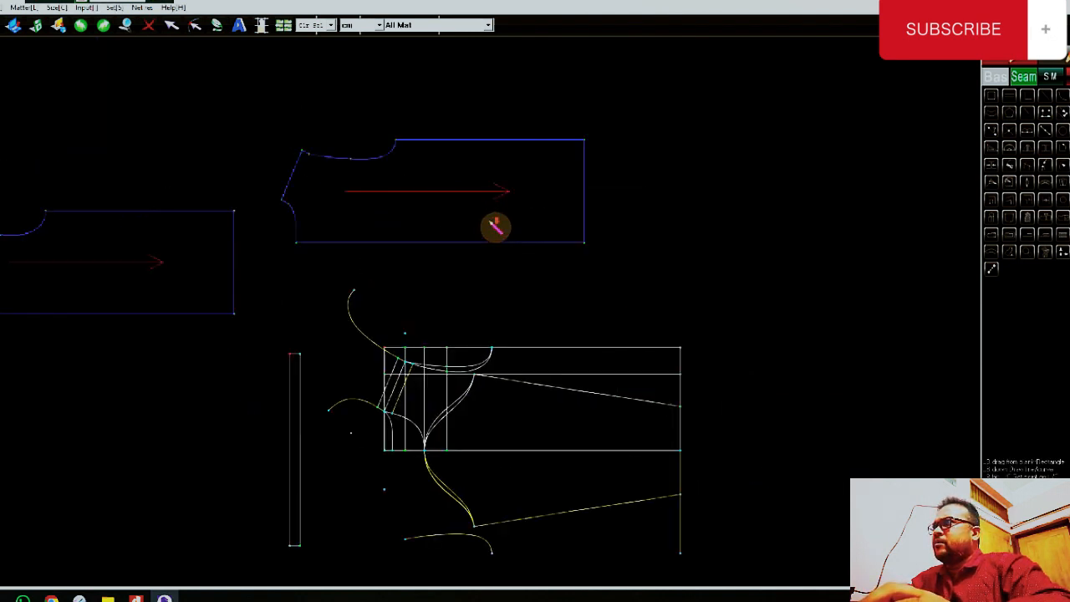
scroll(716, 493, up, 1)
scroll(437, 401, down, 2)
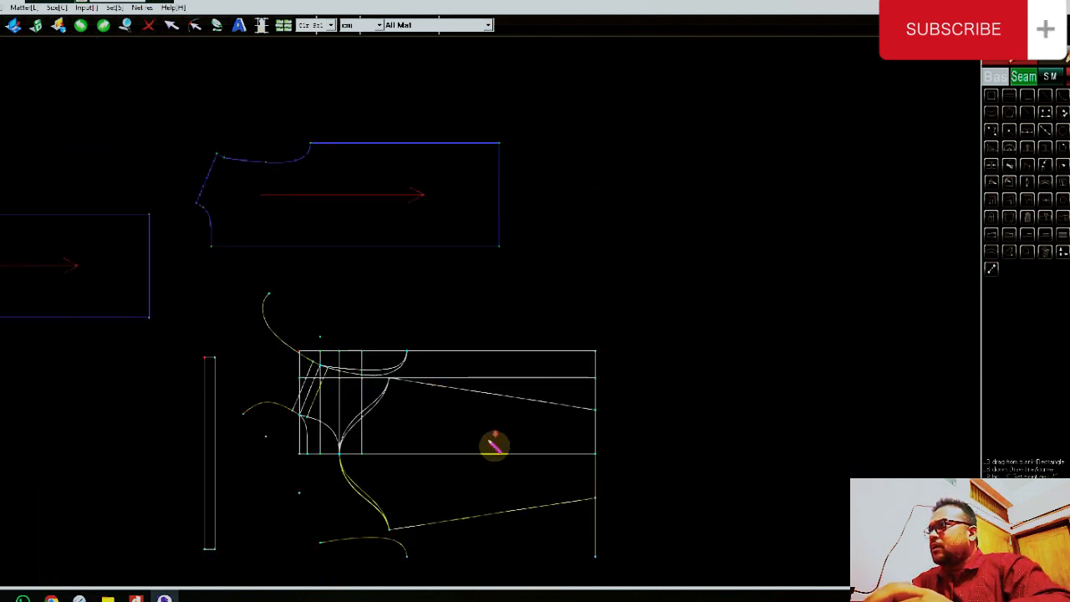
scroll(490, 442, up, 1)
scroll(386, 359, down, 1)
scroll(479, 422, up, 2)
drag(608, 387, 675, 427)
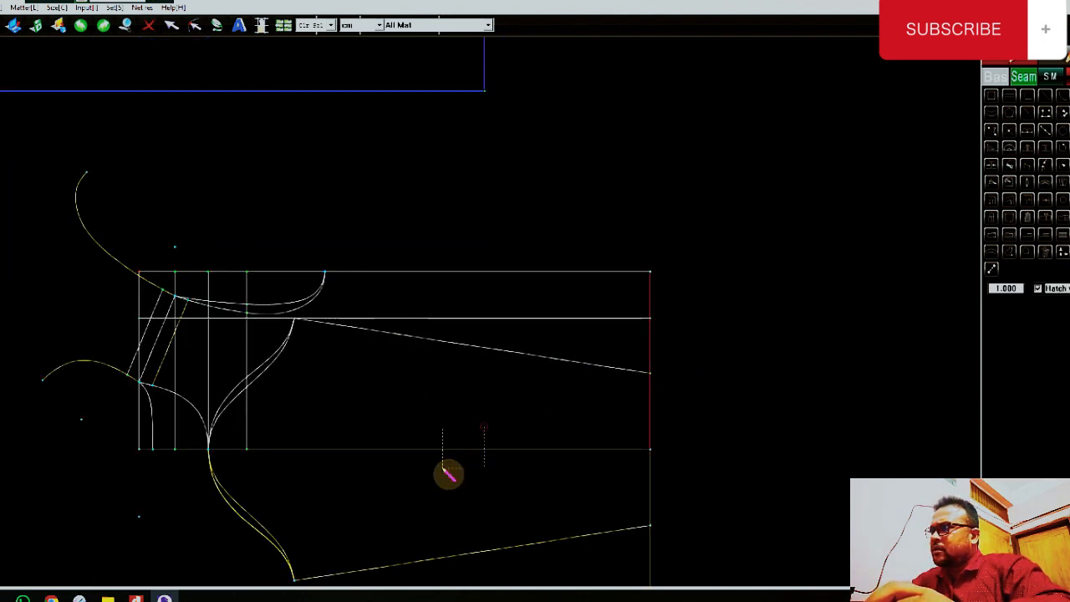
click(557, 357)
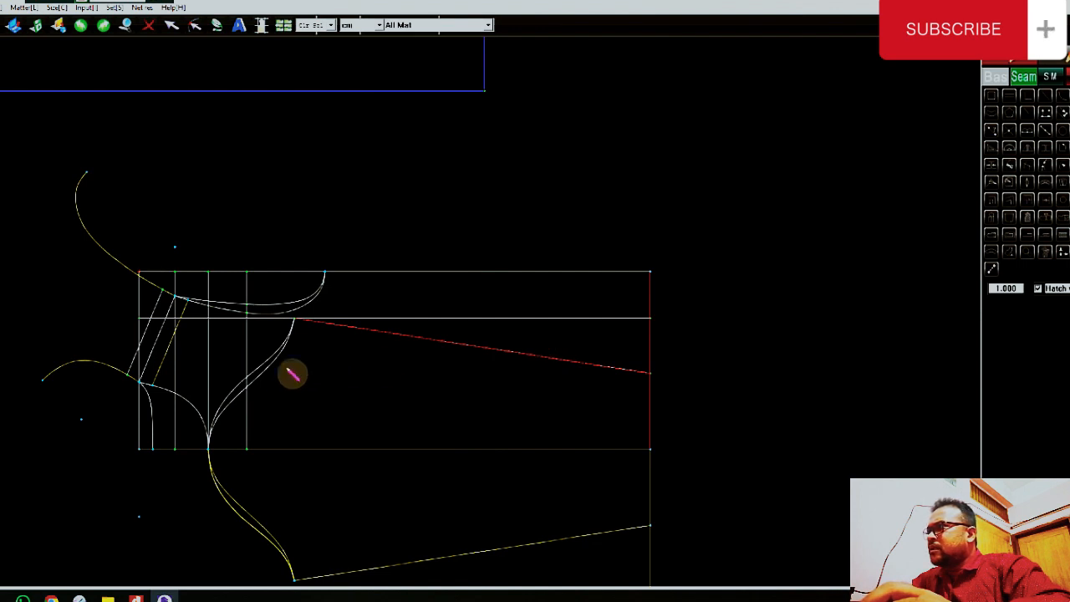
scroll(263, 368, up, 1)
click(263, 368)
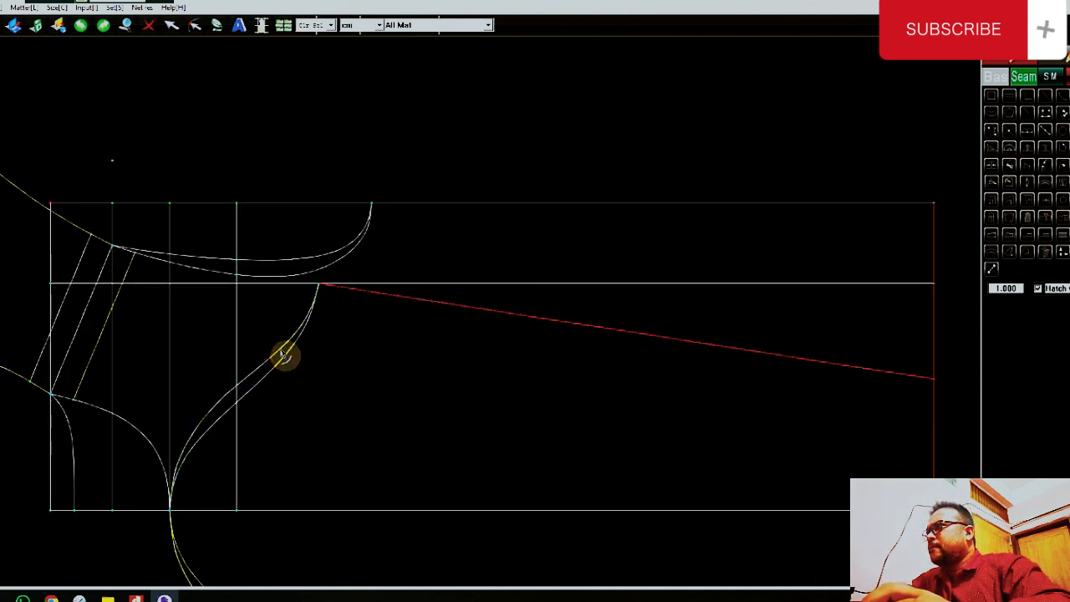
scroll(282, 354, down, 2)
scroll(272, 452, up, 1)
click(265, 452)
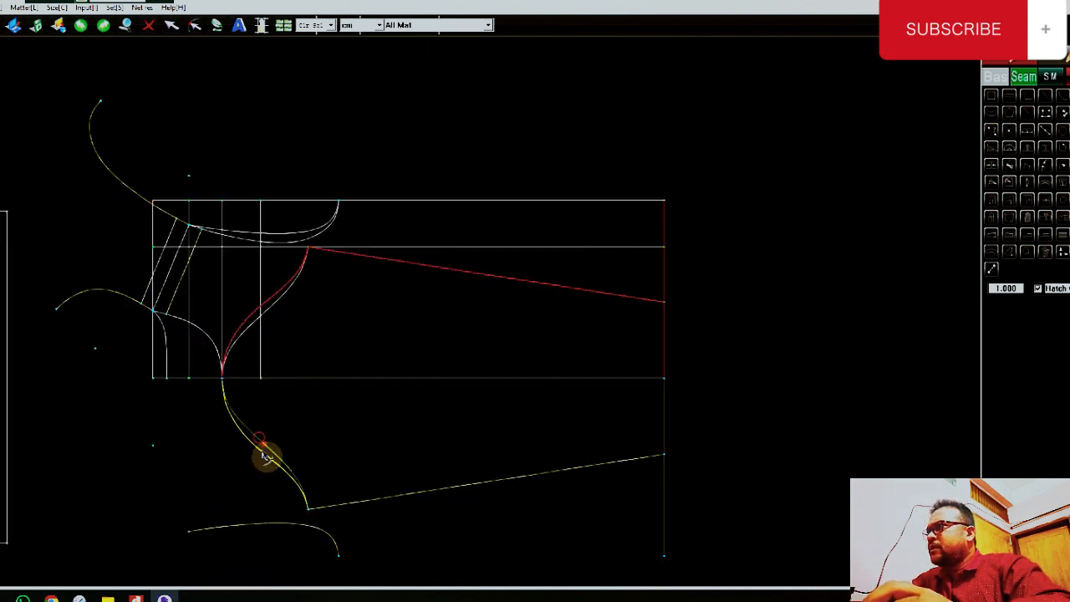
click(468, 486)
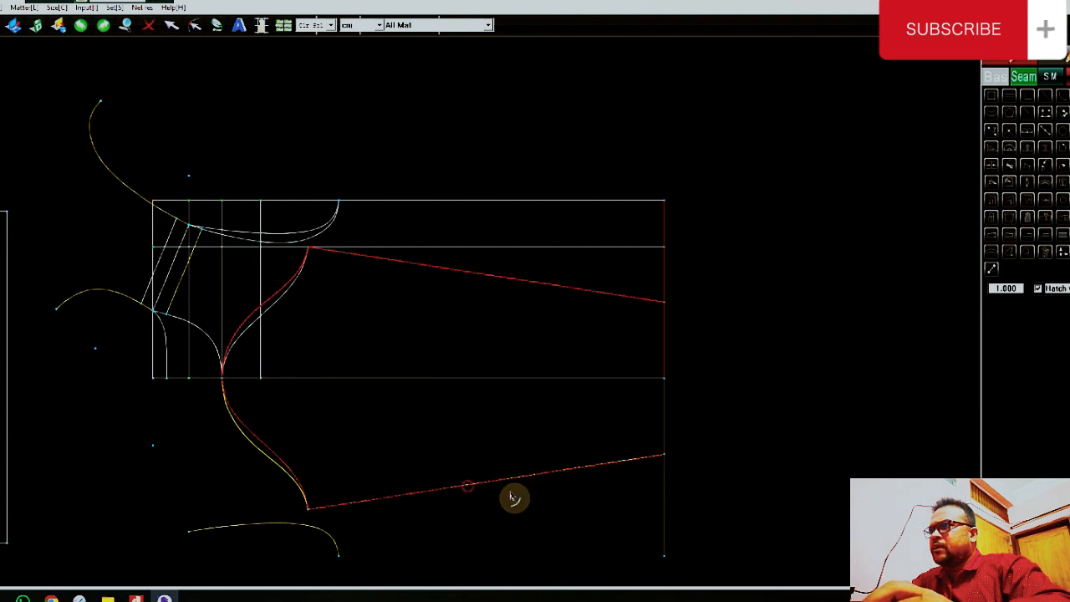
click(663, 418)
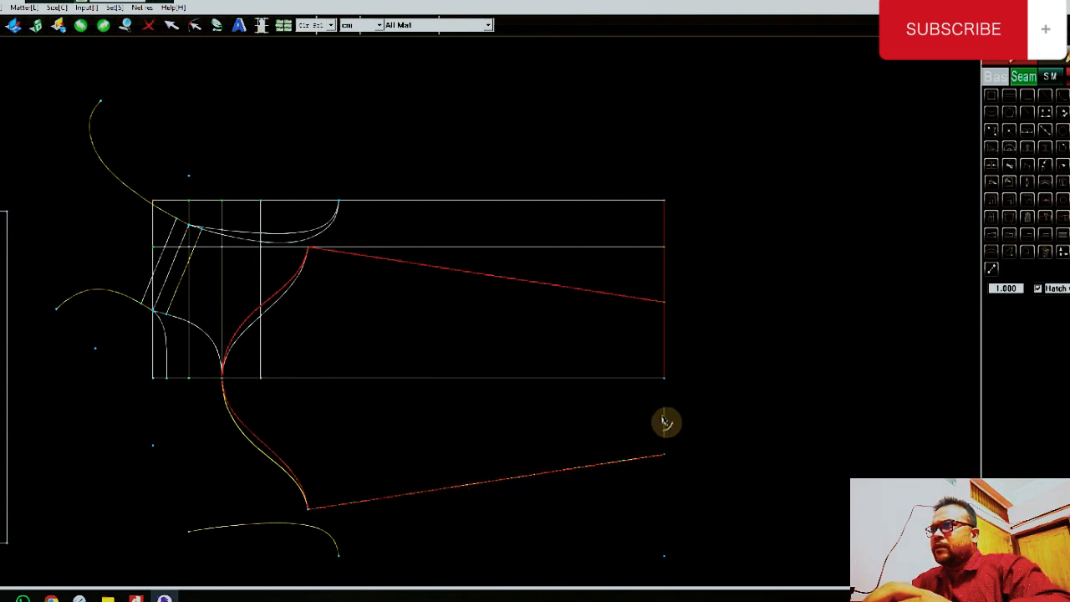
right_click(542, 423)
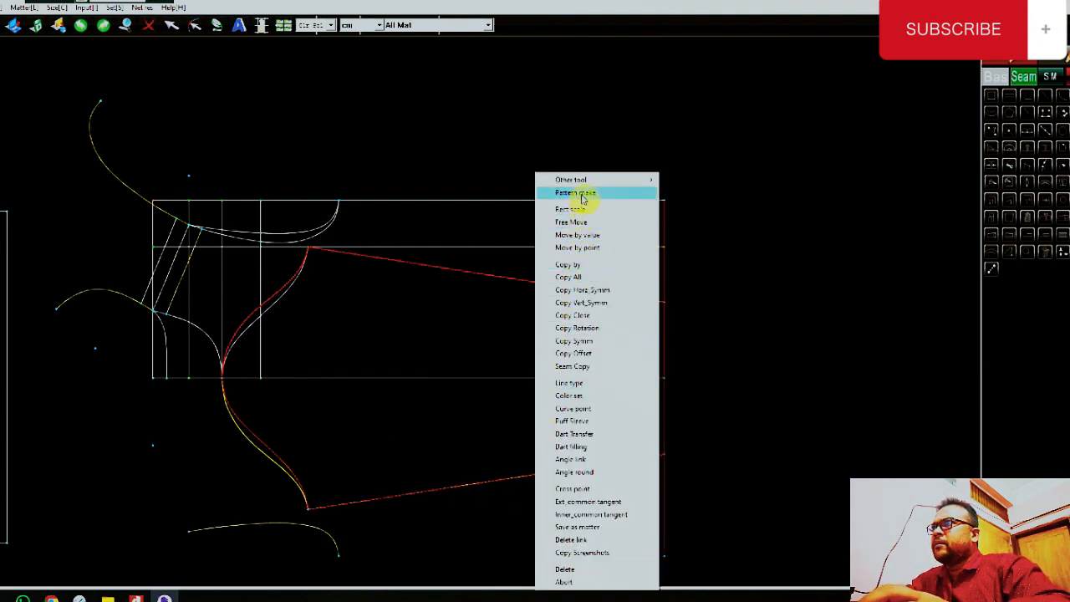
click(576, 193)
click(527, 323)
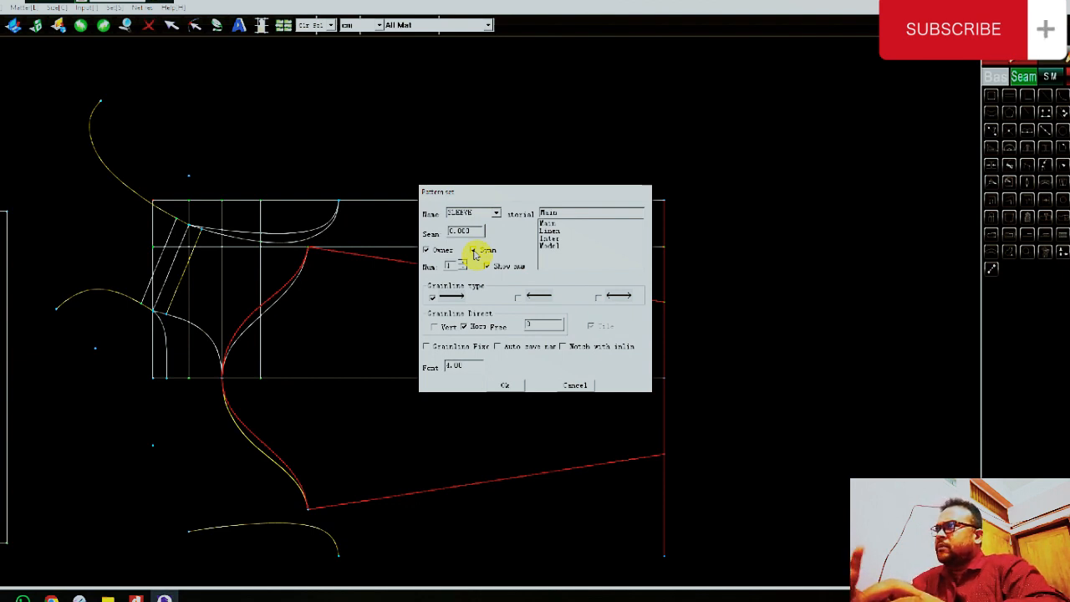
click(502, 389)
scroll(507, 382, down, 3)
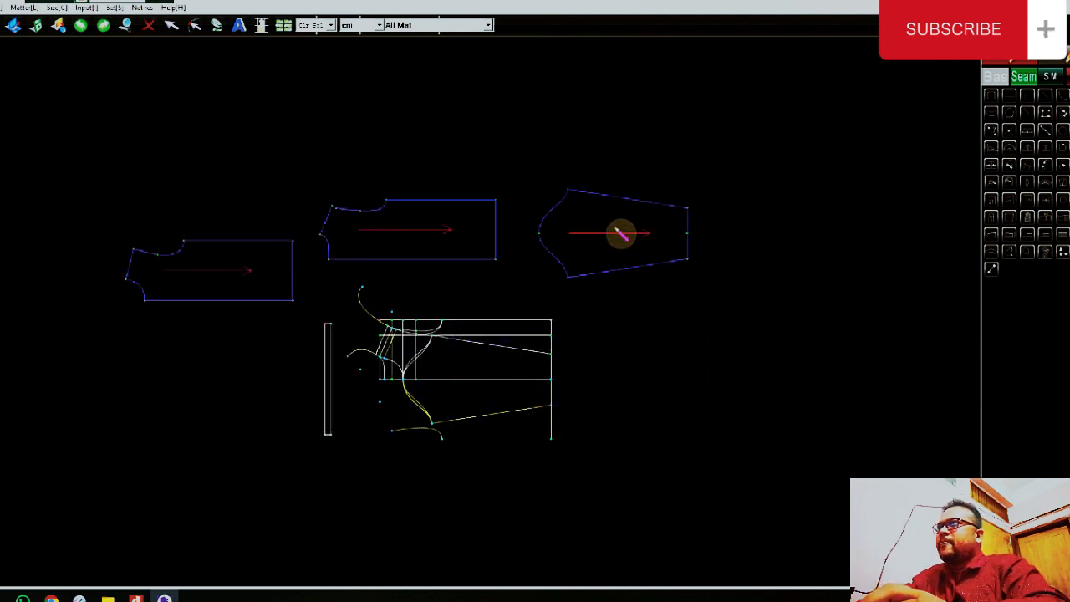
click(619, 231)
Make the NECK pattern piece from the four sides of the neck rib rectangle and place it beside the front piece.
scroll(468, 319, up, 5)
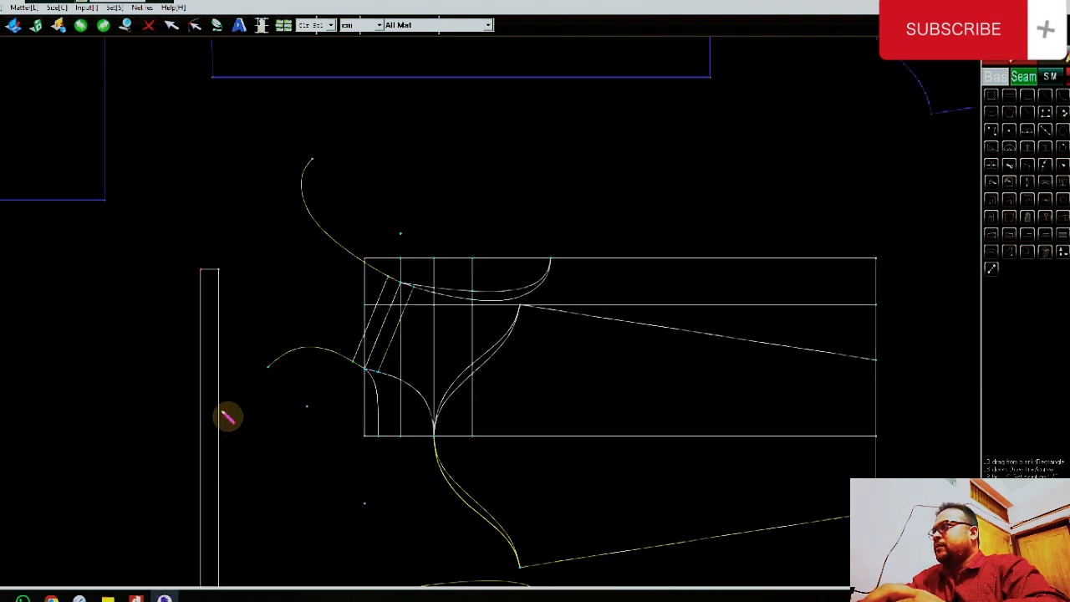
click(219, 369)
click(210, 270)
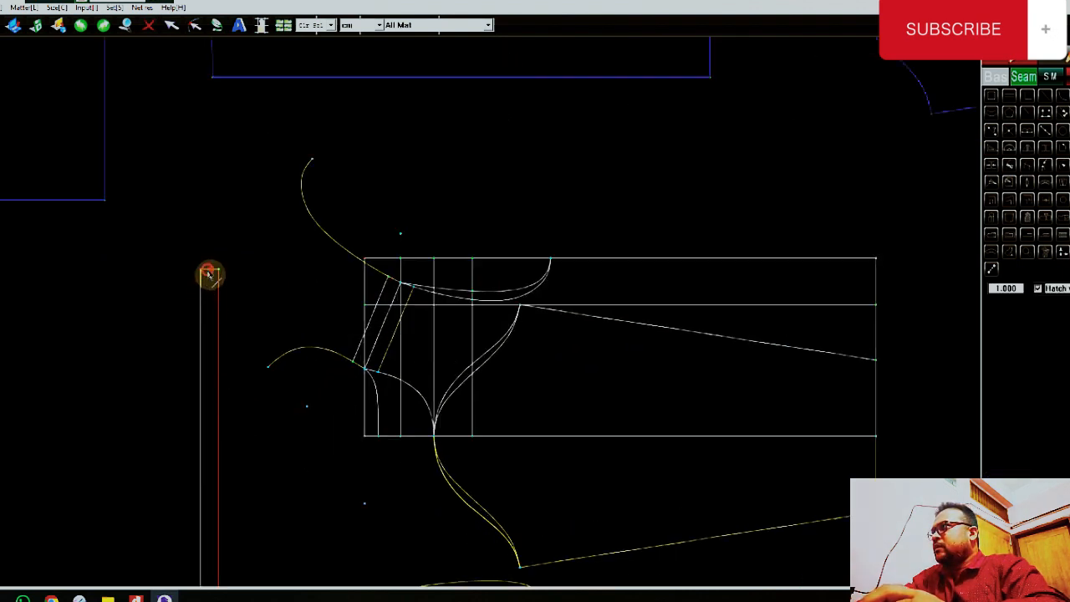
click(200, 339)
scroll(194, 381, down, 5)
scroll(209, 400, up, 3)
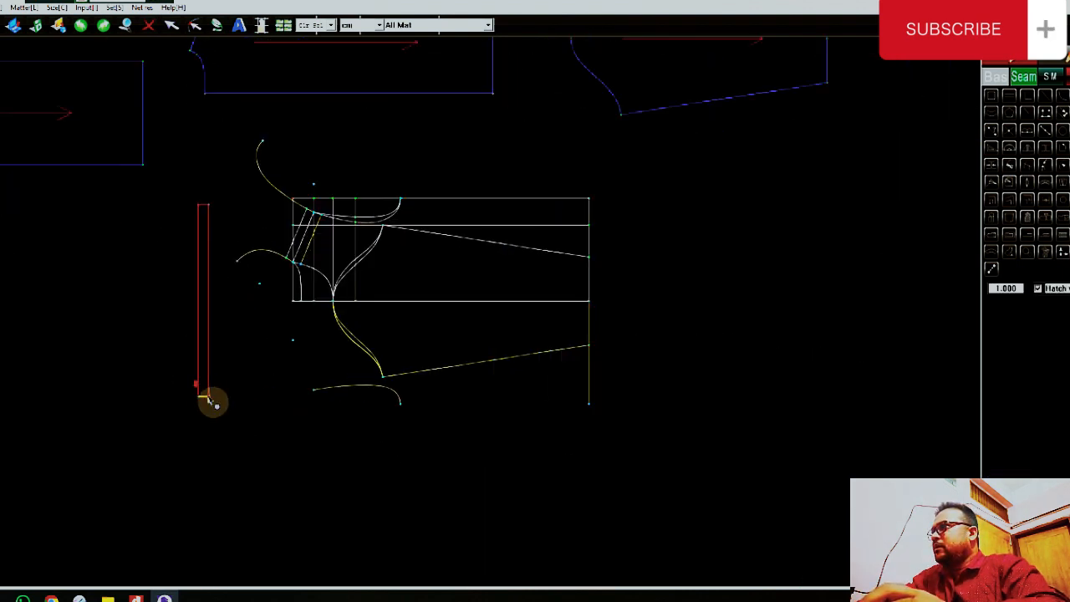
right_click(242, 375)
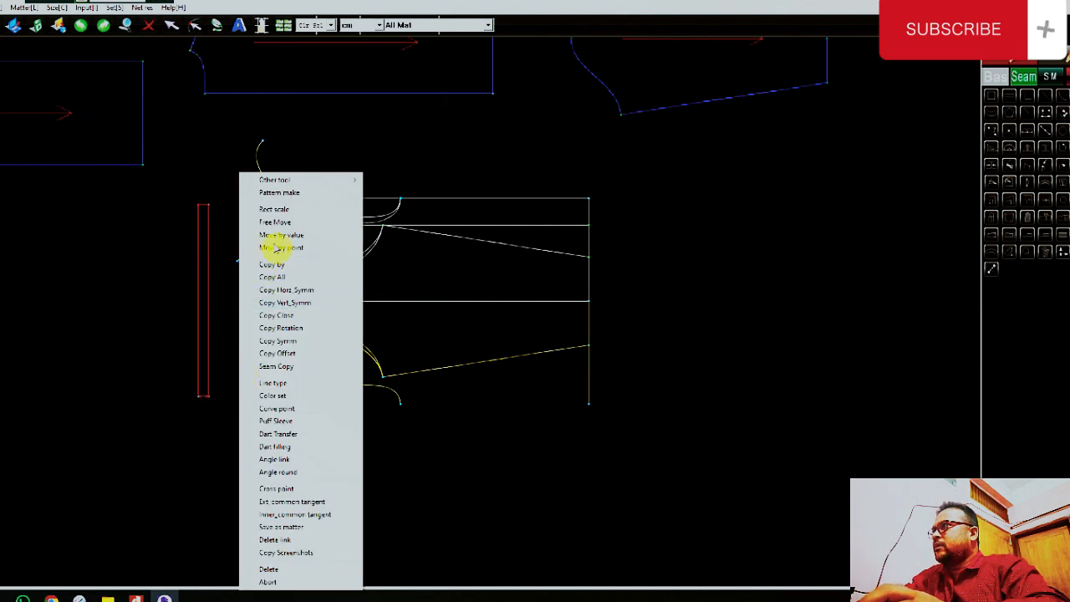
click(283, 194)
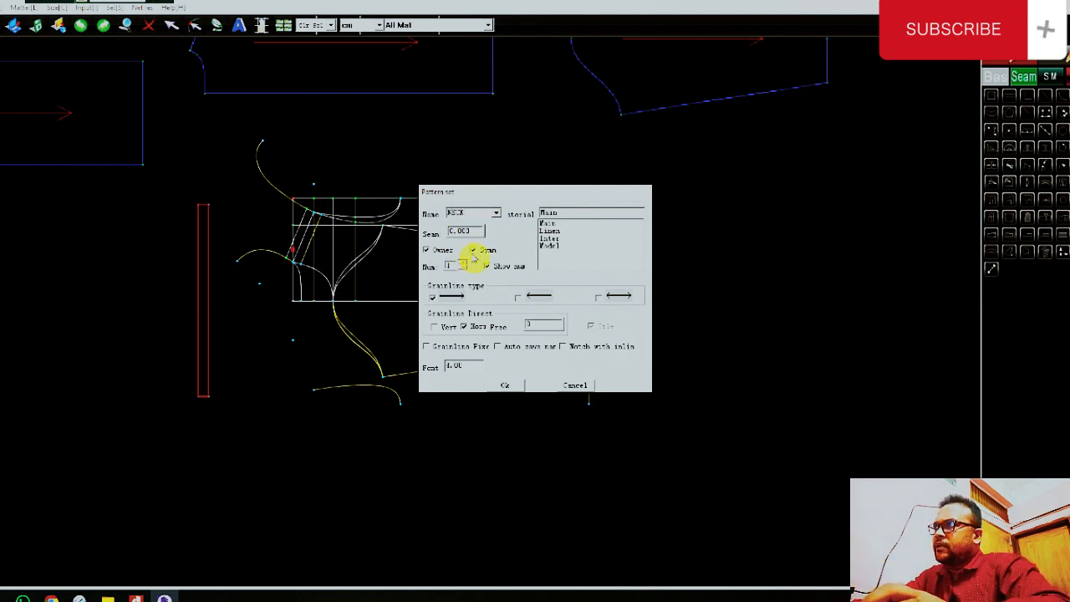
click(505, 386)
scroll(451, 389, down, 5)
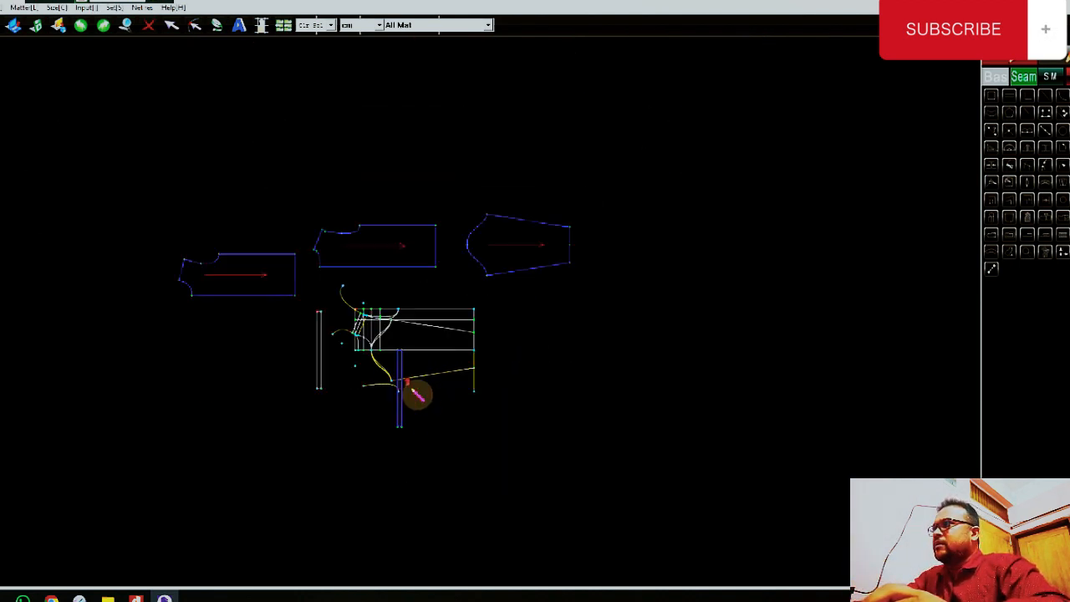
scroll(240, 318, up, 2)
click(246, 307)
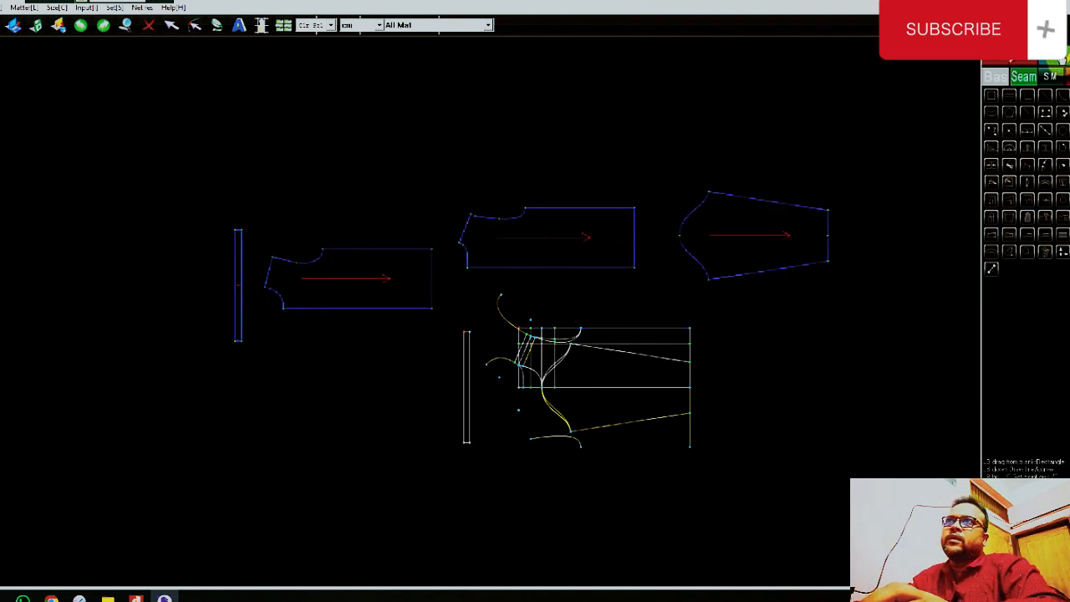
Move the back and front pattern pieces away from the block, placing the back above the front.
click(1060, 59)
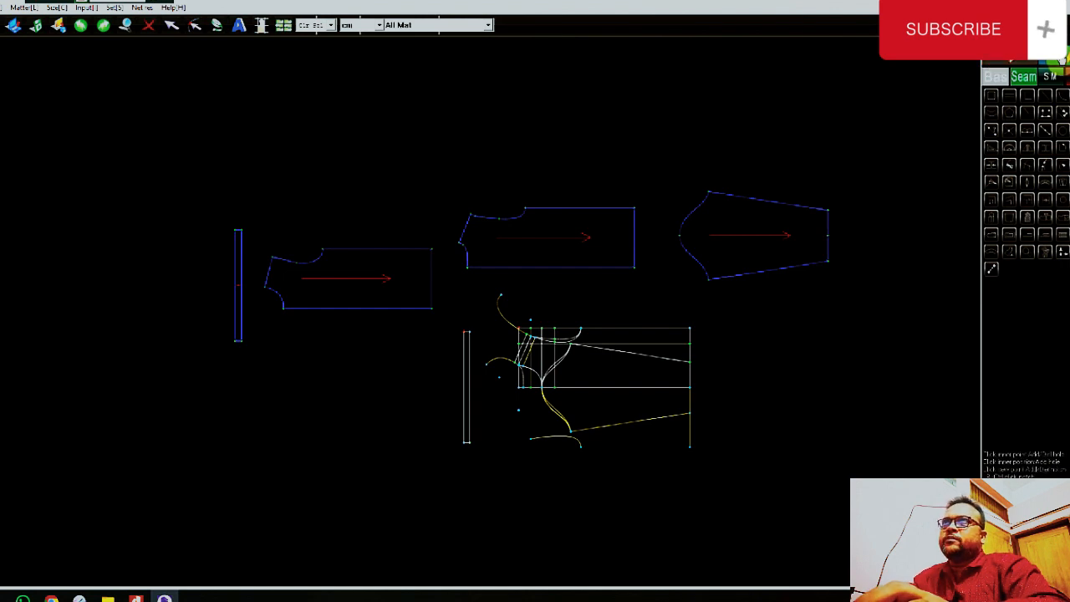
click(558, 250)
click(182, 212)
click(341, 293)
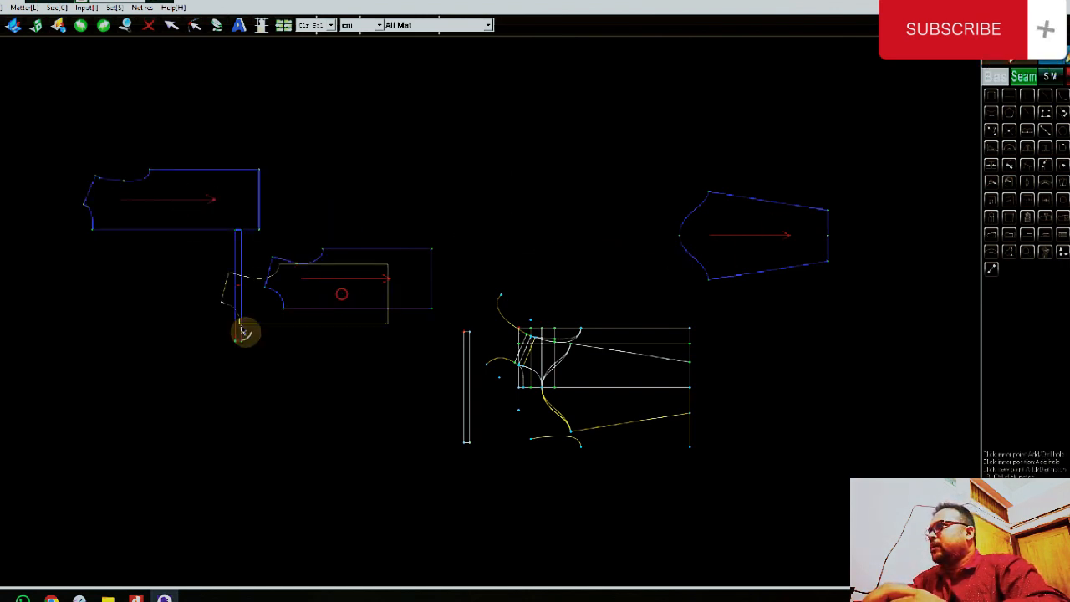
click(109, 357)
click(109, 357)
click(239, 269)
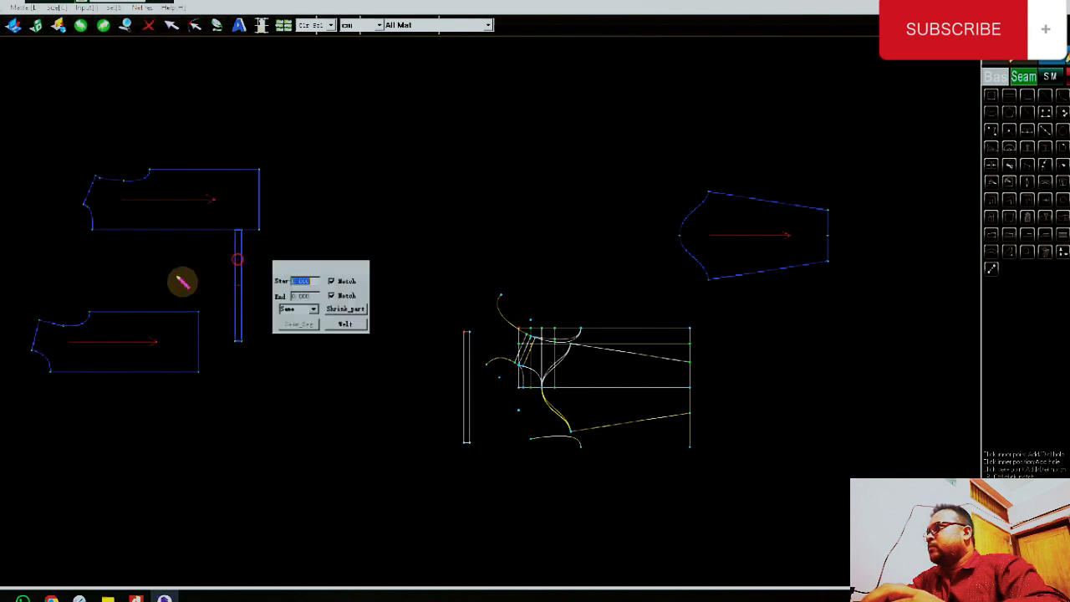
right_click(504, 264)
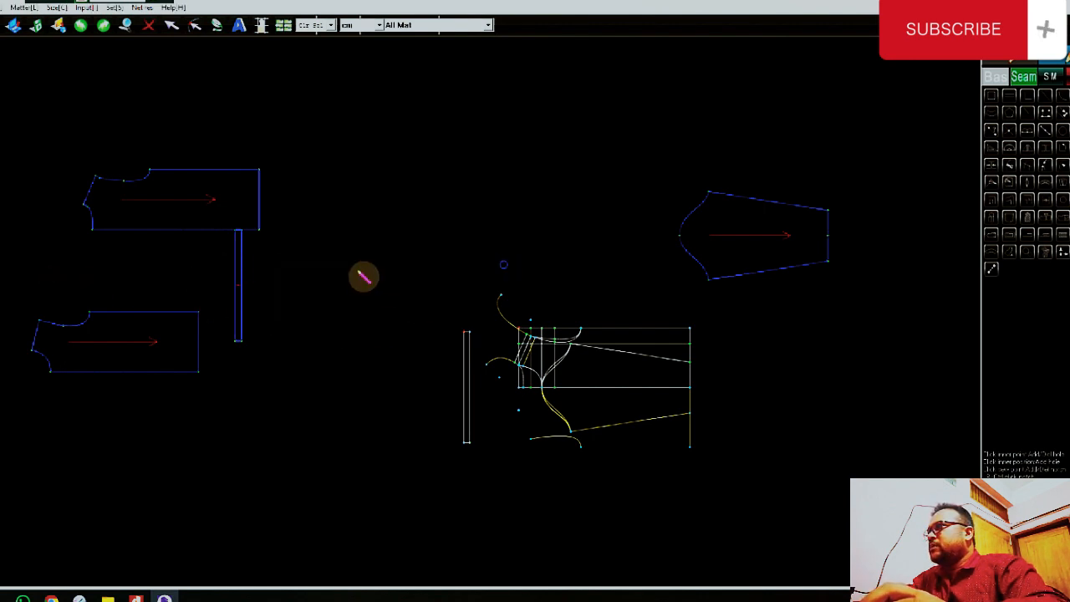
click(238, 257)
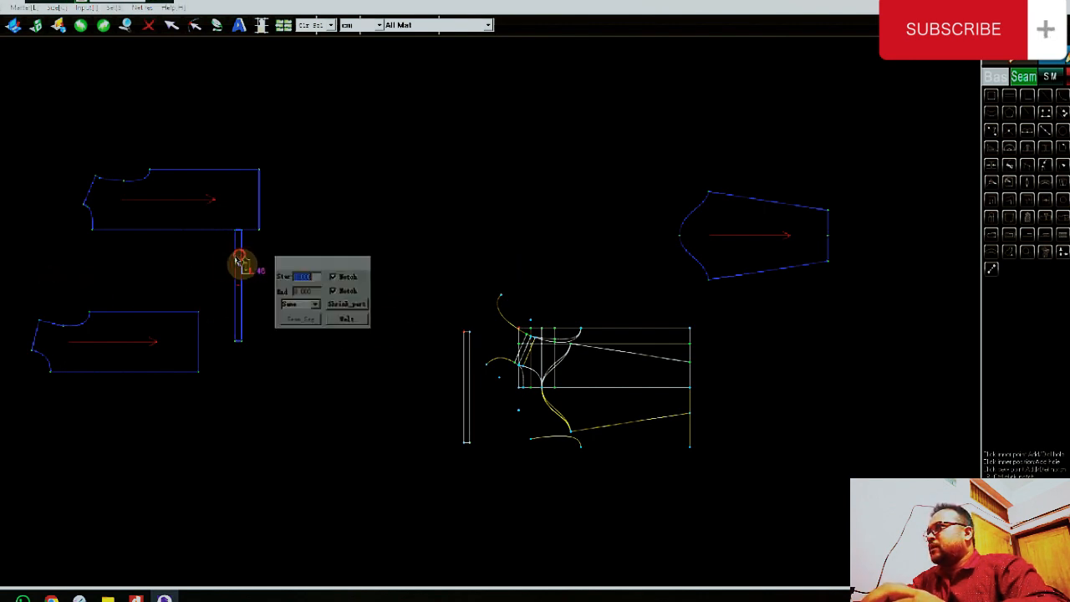
right_click(425, 245)
Move the sleeve pattern piece next to the back, front and neck pieces.
click(767, 216)
click(383, 239)
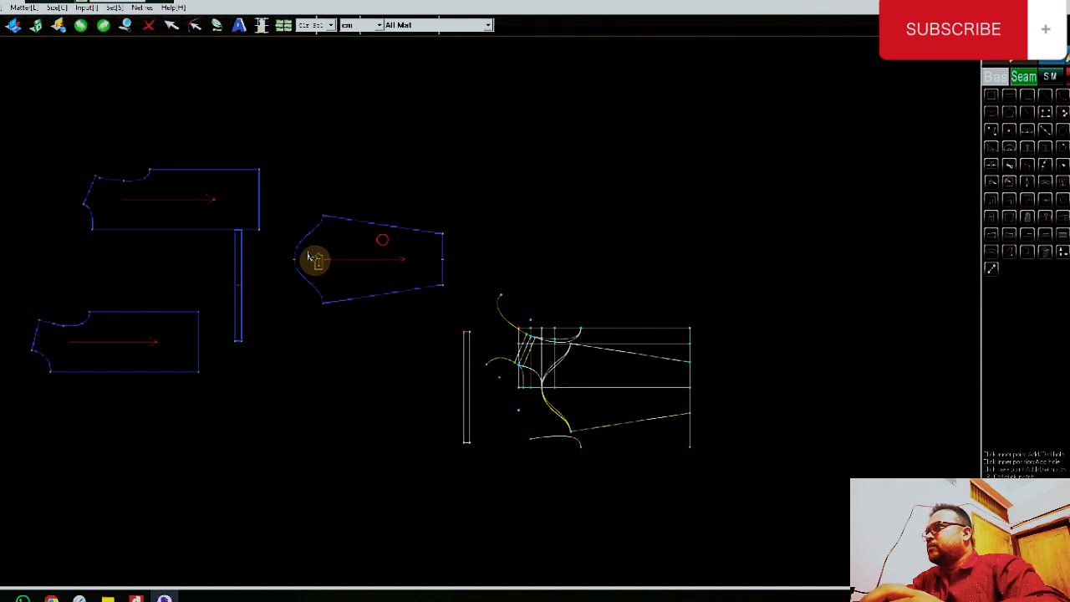
Move the neck piece away from the back piece into the gap in front of the sleeve cap.
scroll(226, 251, down, 3)
scroll(209, 255, up, 5)
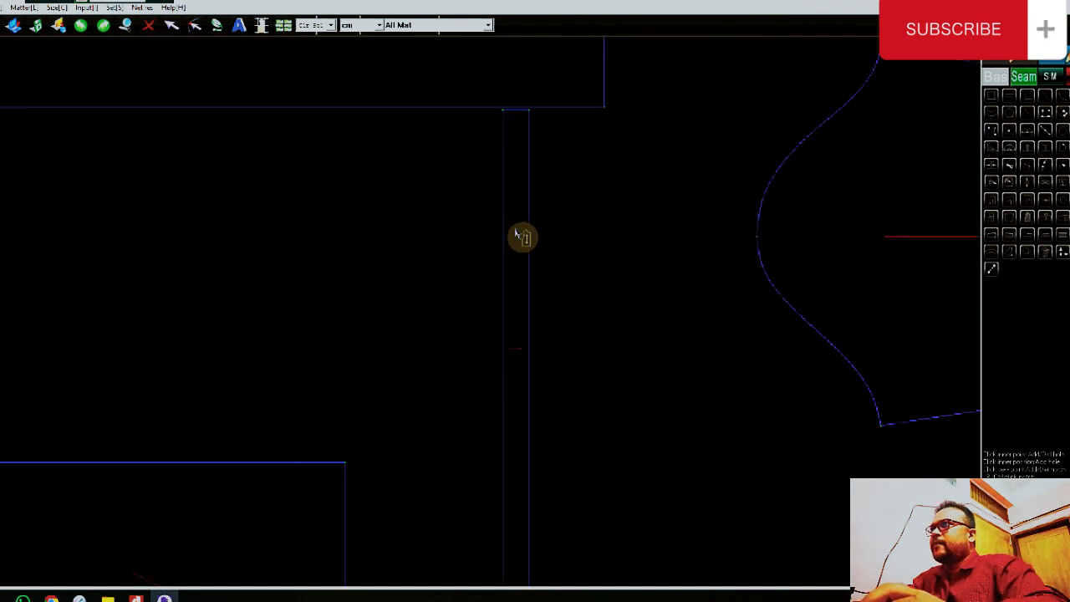
click(533, 282)
click(647, 337)
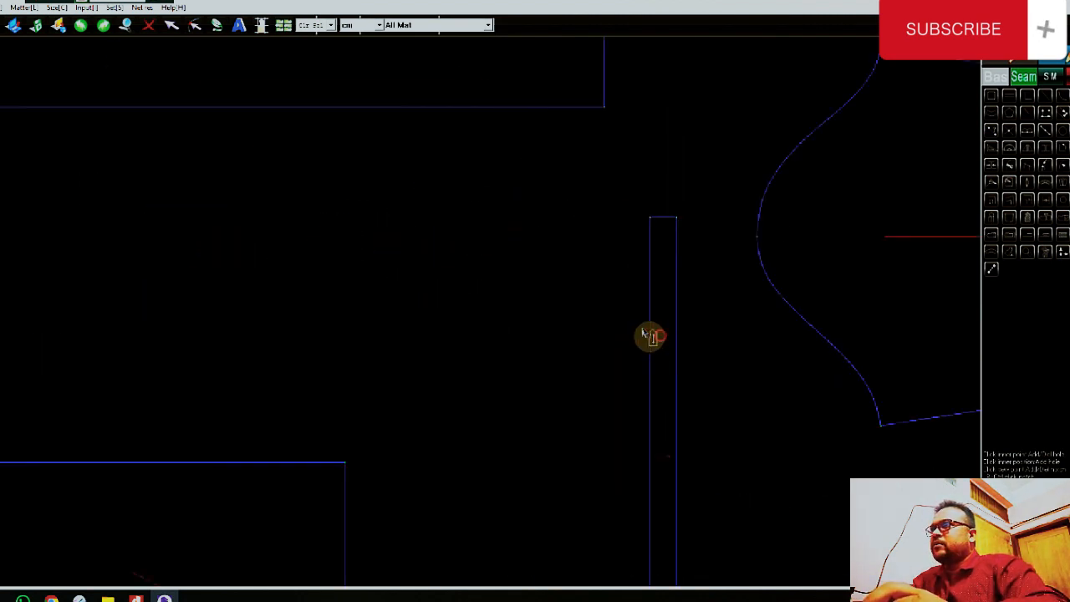
Reposition the front piece beneath the back piece and shift both clear of the neck piece.
scroll(502, 360, down, 3)
click(478, 390)
click(564, 324)
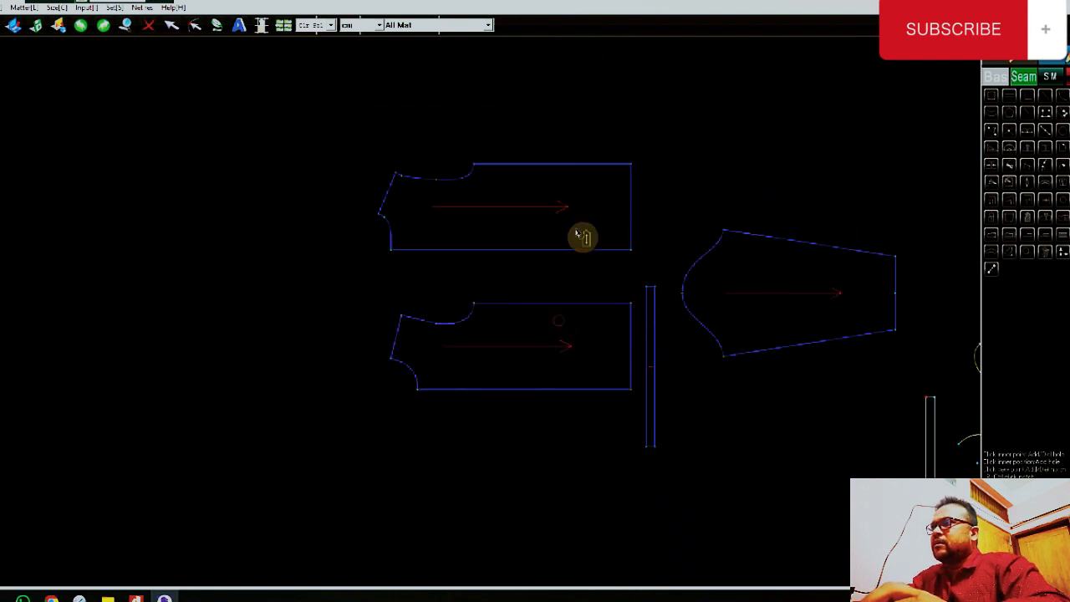
click(601, 221)
click(583, 229)
click(575, 317)
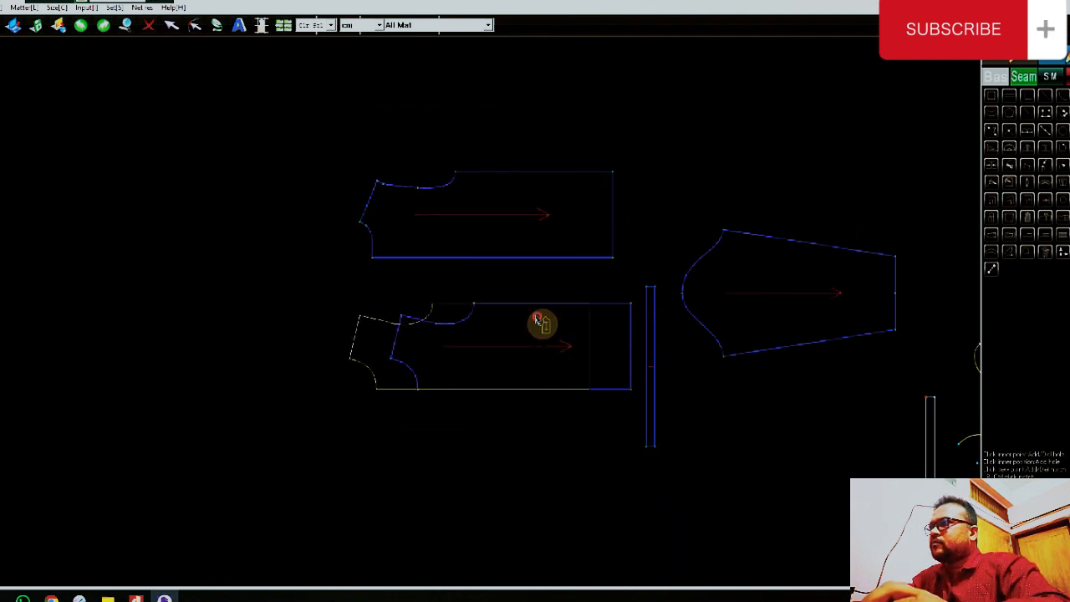
click(535, 317)
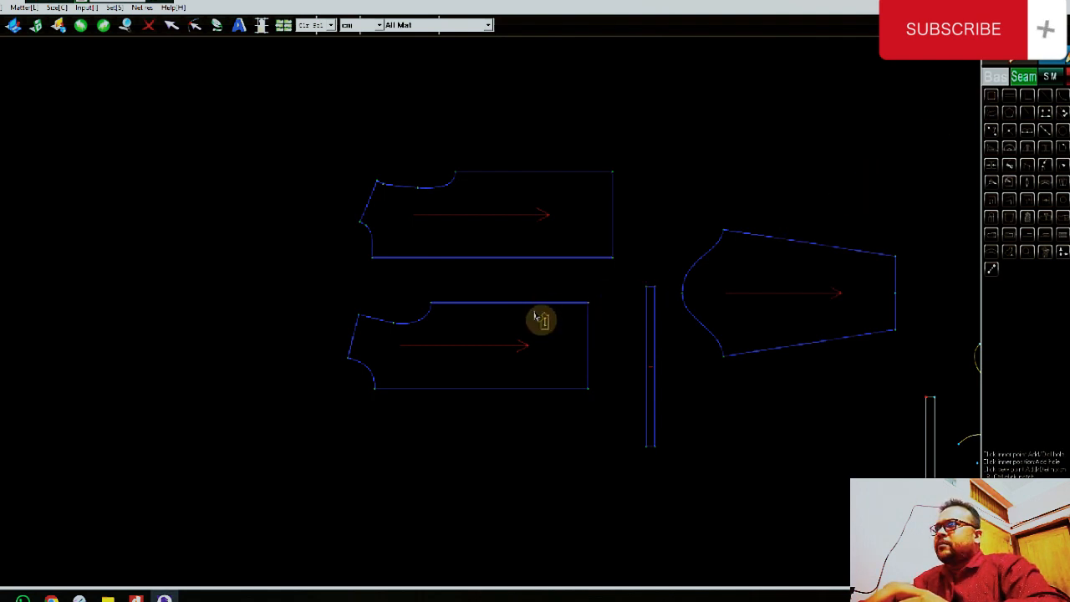
Add a 1 cm seam allowance to the side, armhole and shoulder edges of the front and back pieces.
click(509, 310)
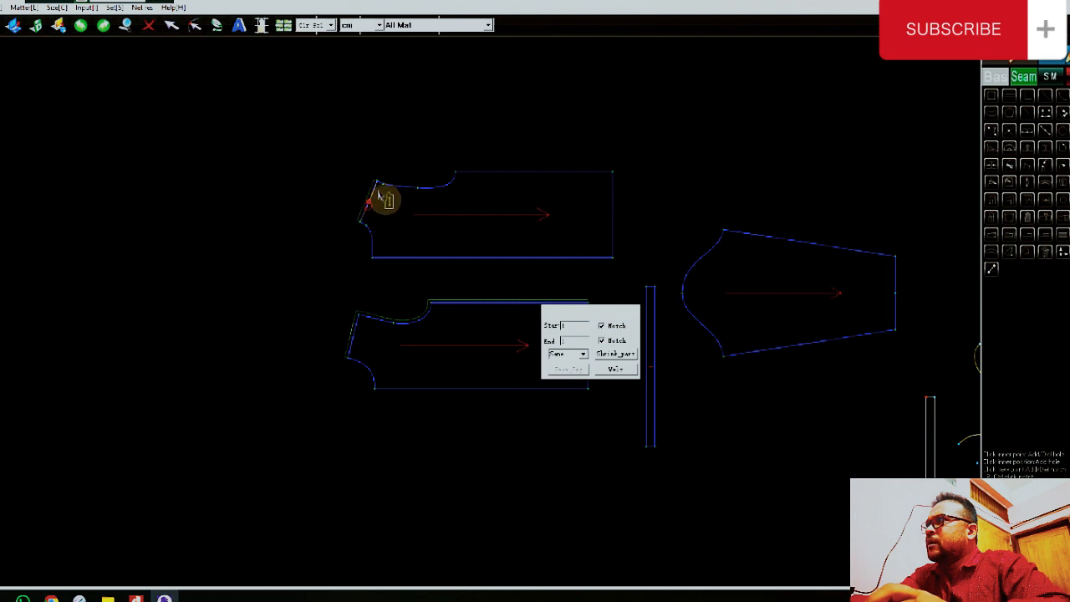
scroll(387, 189, up, 4)
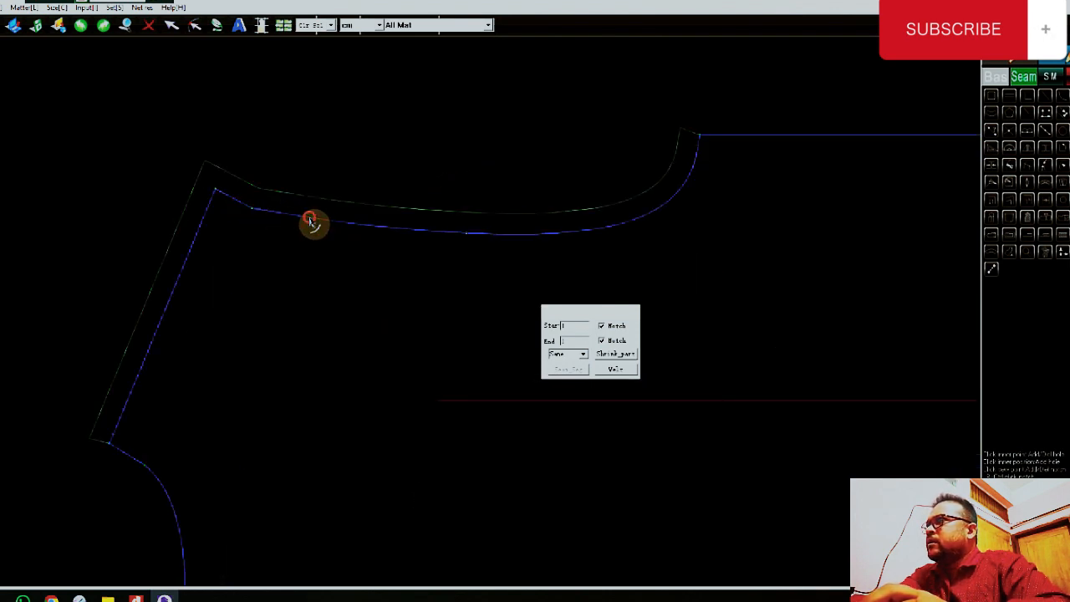
scroll(497, 229, down, 3)
scroll(356, 227, down, 3)
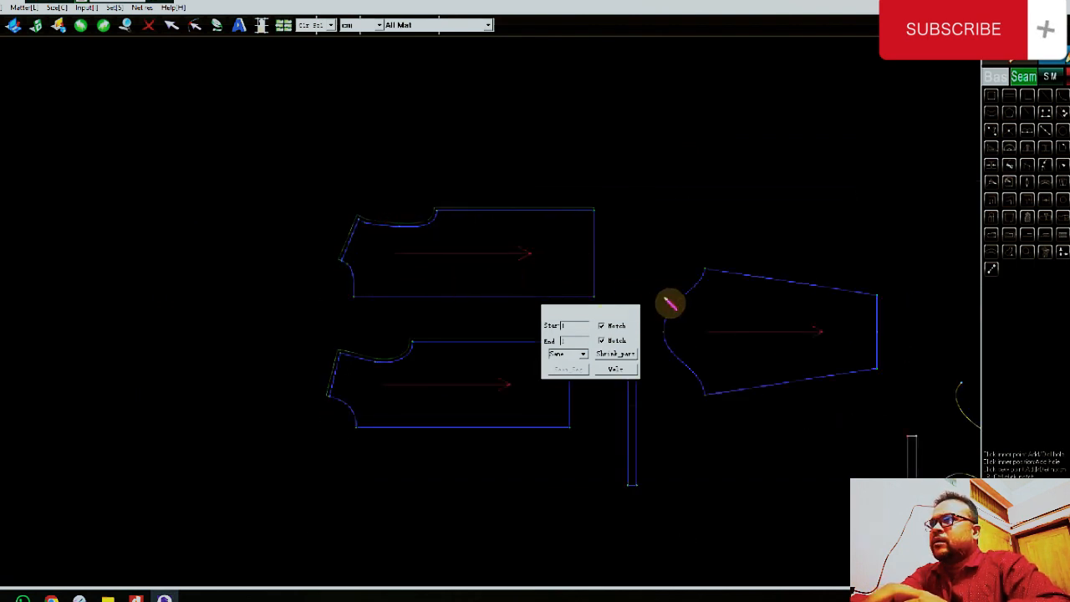
Add the same 1 cm seam allowance to the sleeve's cap curve and both underarm edges.
click(676, 358)
click(742, 280)
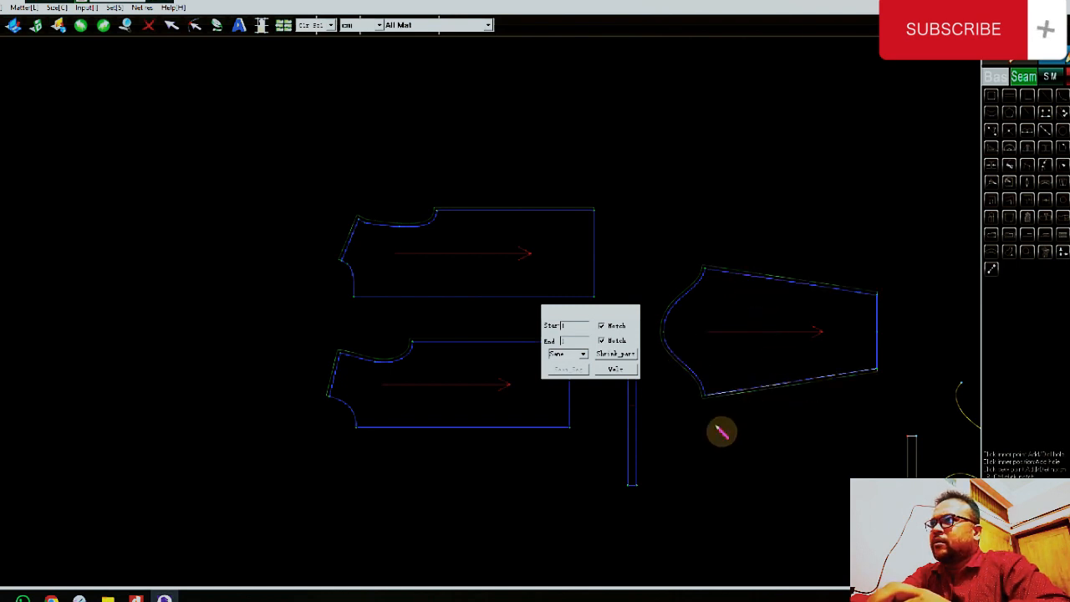
click(565, 326)
click(661, 401)
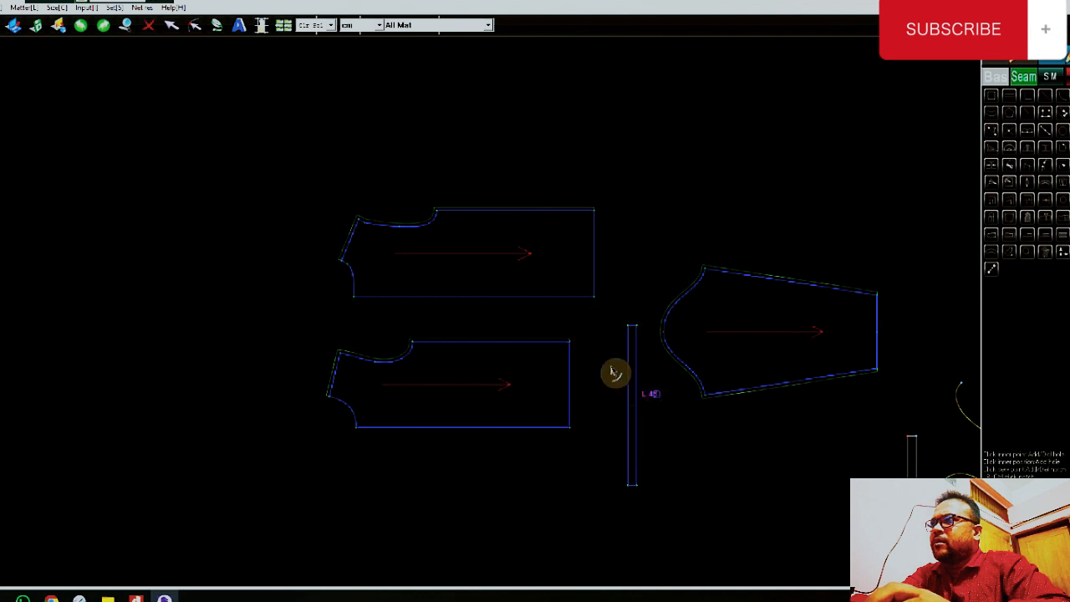
Add a 2 cm seam allowance to the hems of the front, back and sleeve pieces.
click(570, 378)
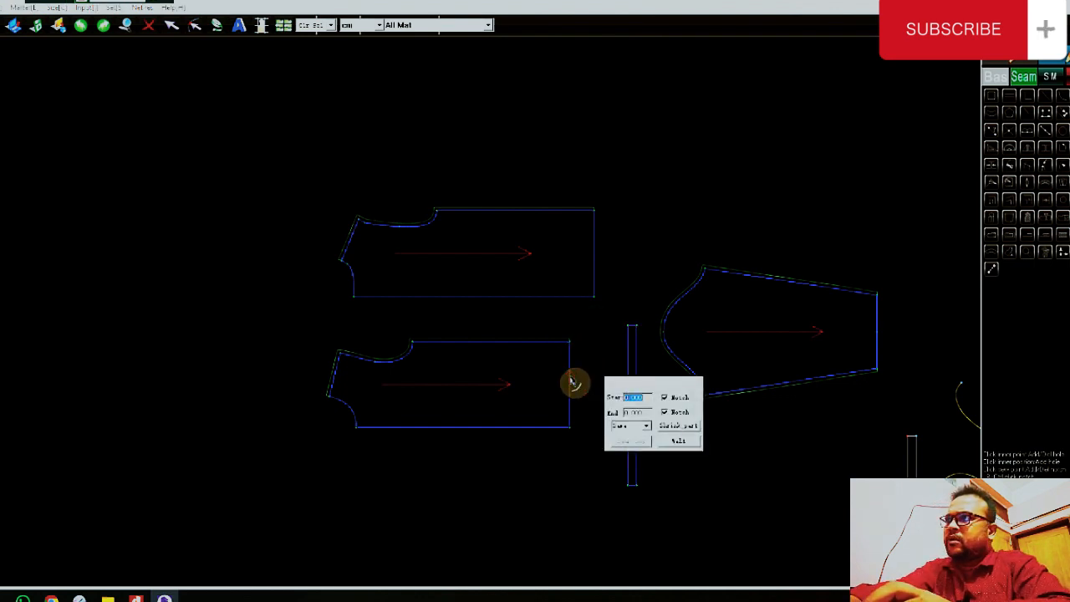
text(2)
click(595, 253)
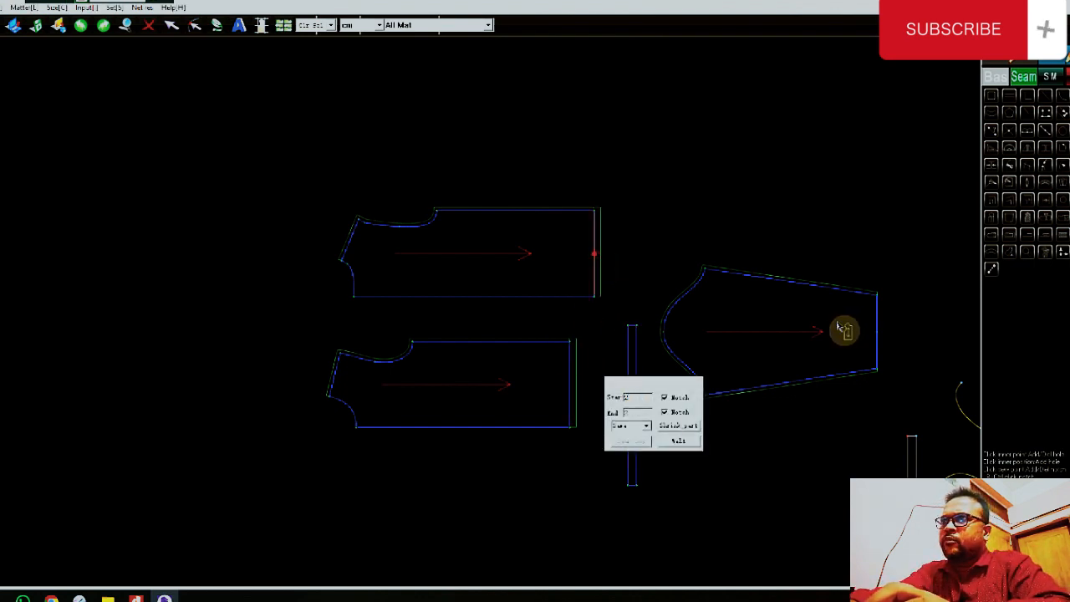
click(880, 351)
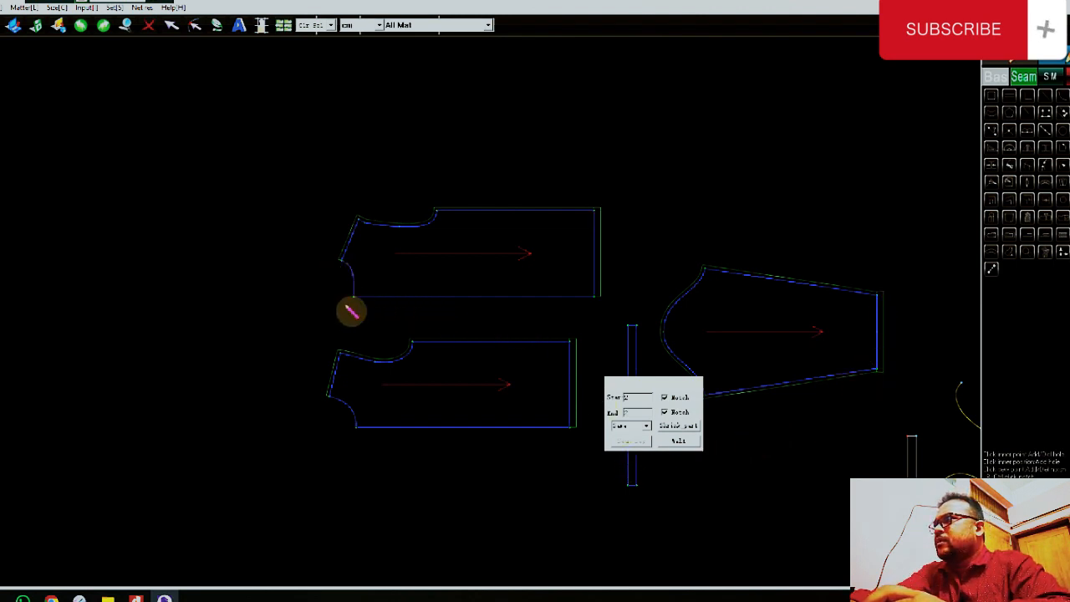
right_click(300, 302)
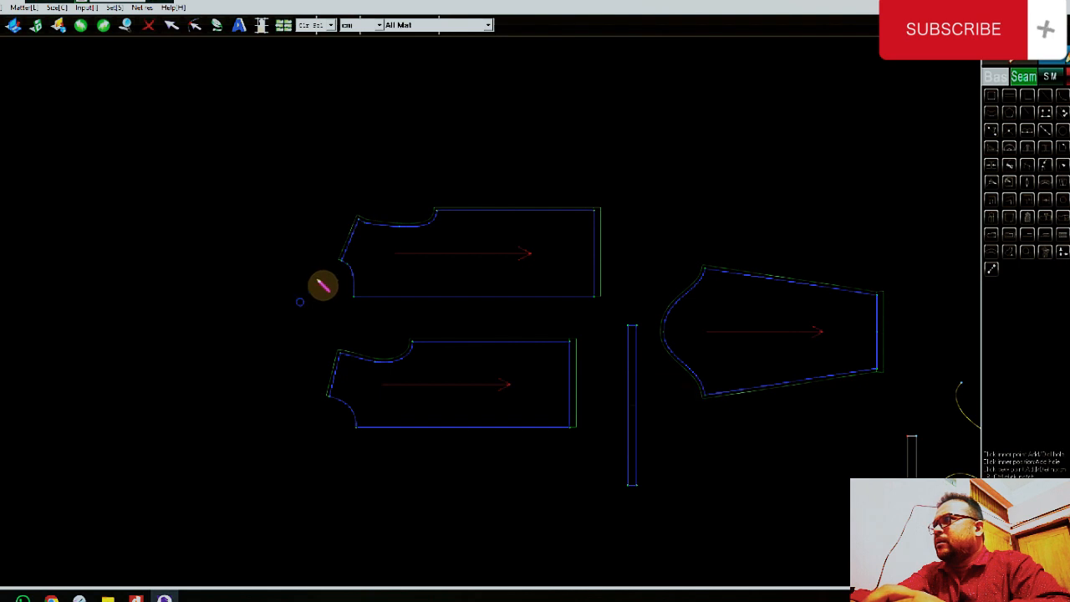
Add a 0.8 cm seam allowance to the necklines of the front and back pieces.
click(343, 408)
text(.8)
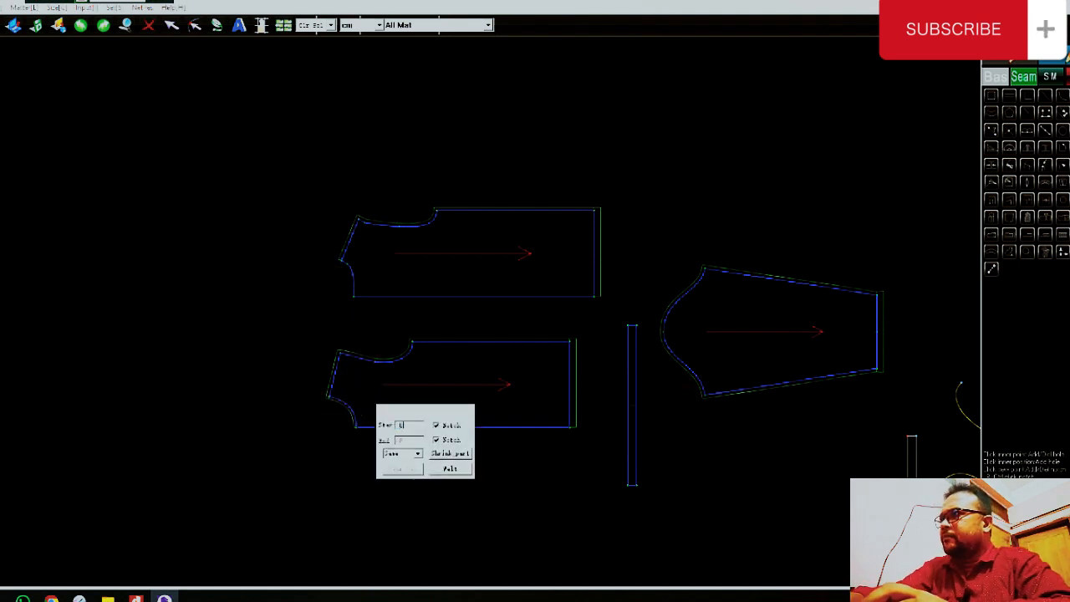
scroll(354, 276, up, 3)
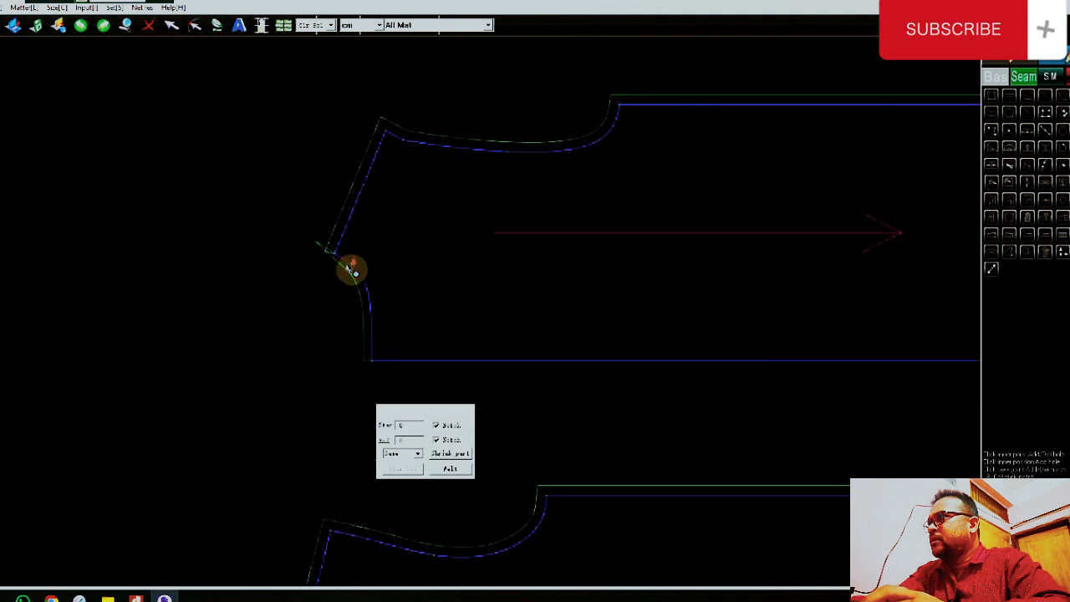
scroll(351, 268, up, 2)
Apply the 0.8 cm seam allowance to all four sides of the neck rib piece.
scroll(330, 268, down, 6)
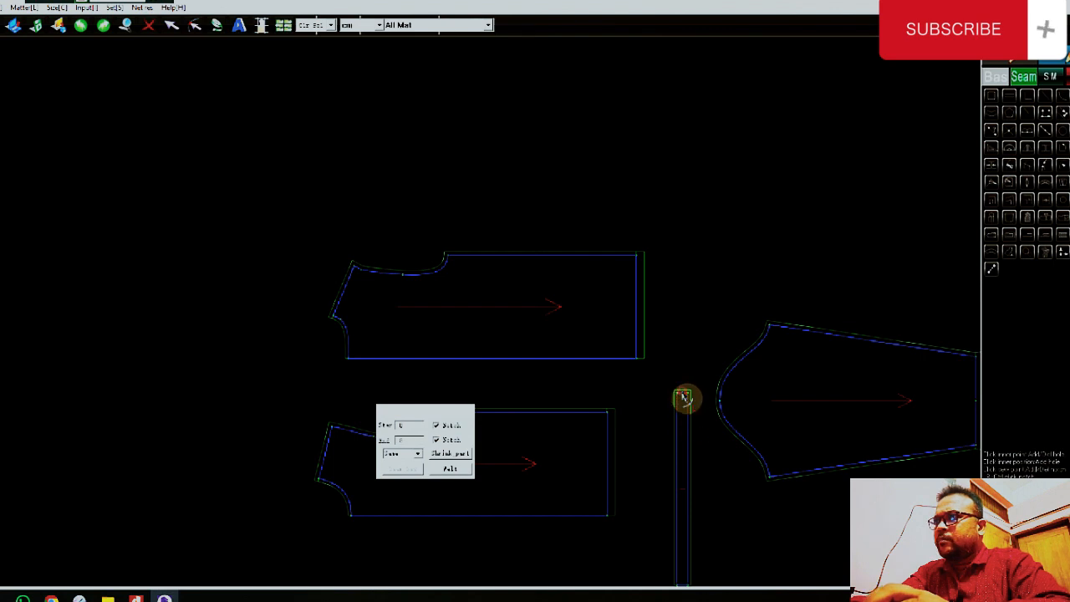
scroll(626, 376, down, 3)
scroll(653, 444, up, 5)
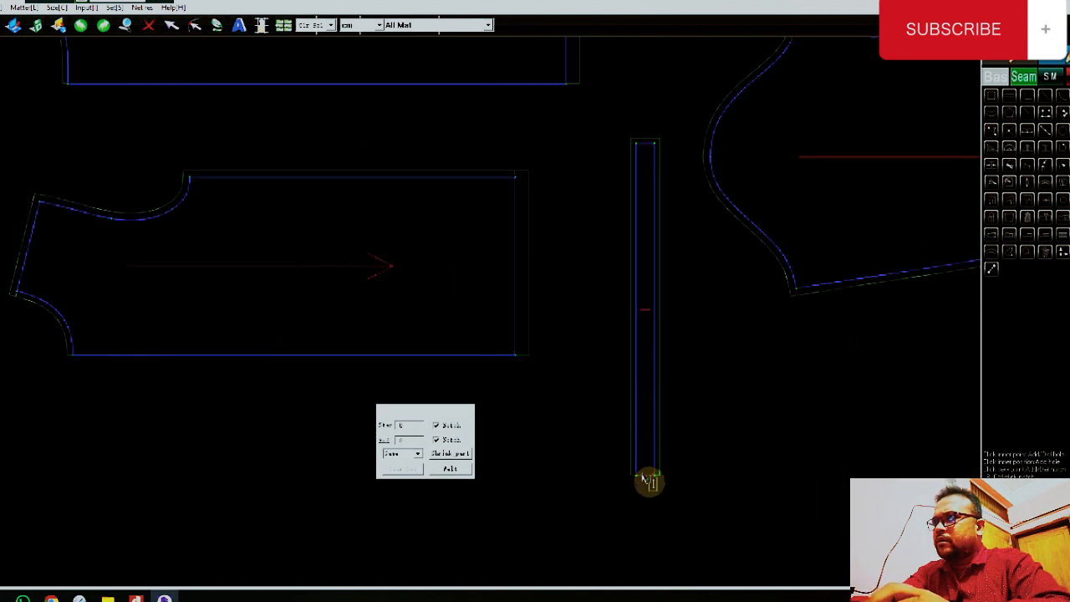
click(643, 477)
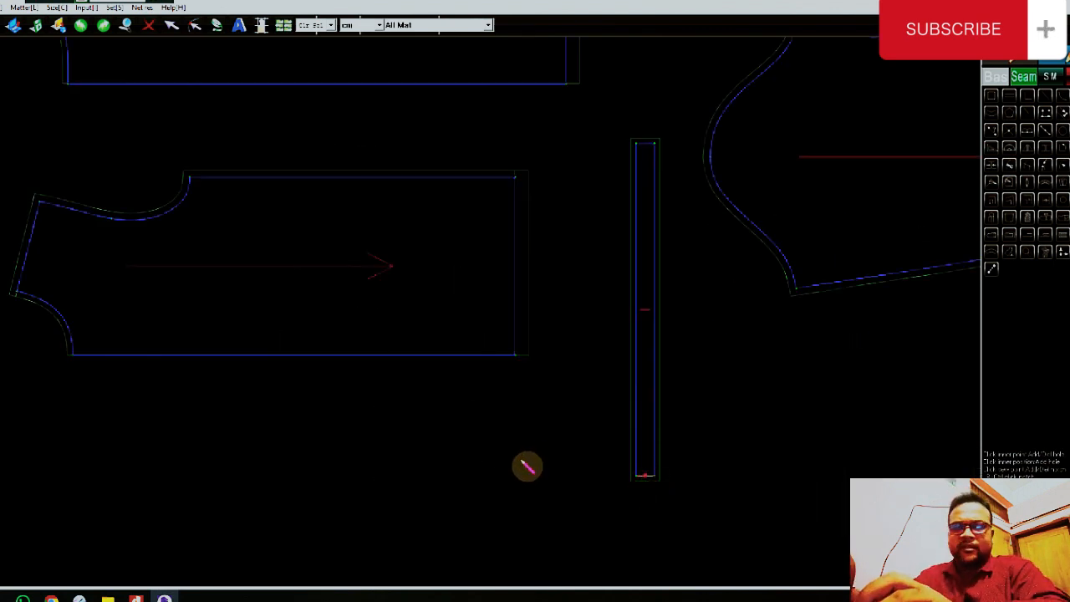
Review the seamed pieces, check the size columns in the PDF spec sheet, and return to the Pattern Design System.
scroll(527, 466, down, 5)
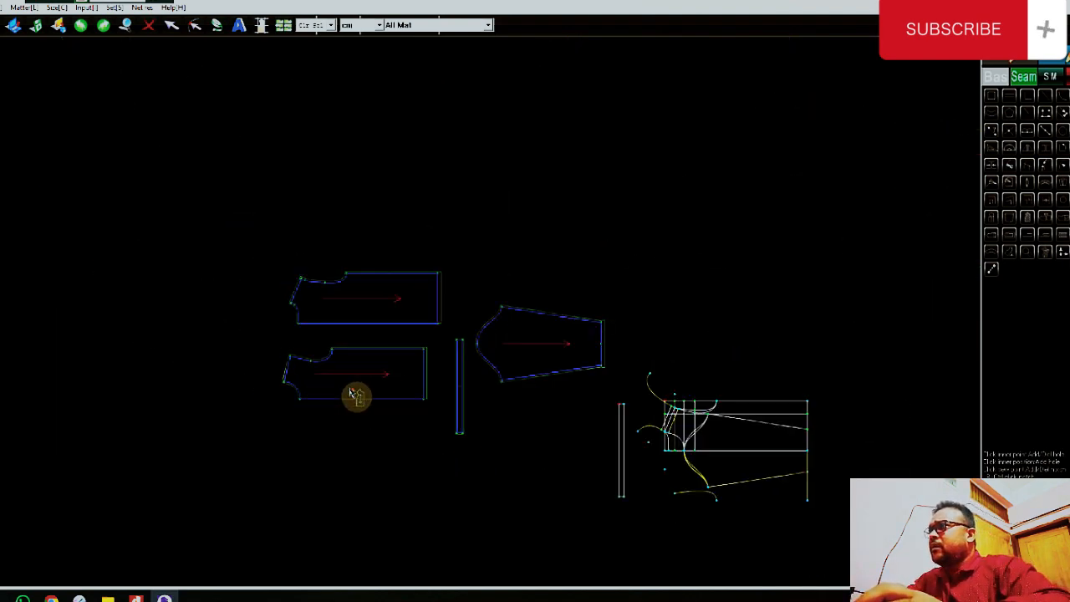
scroll(306, 314, up, 2)
scroll(562, 437, up, 2)
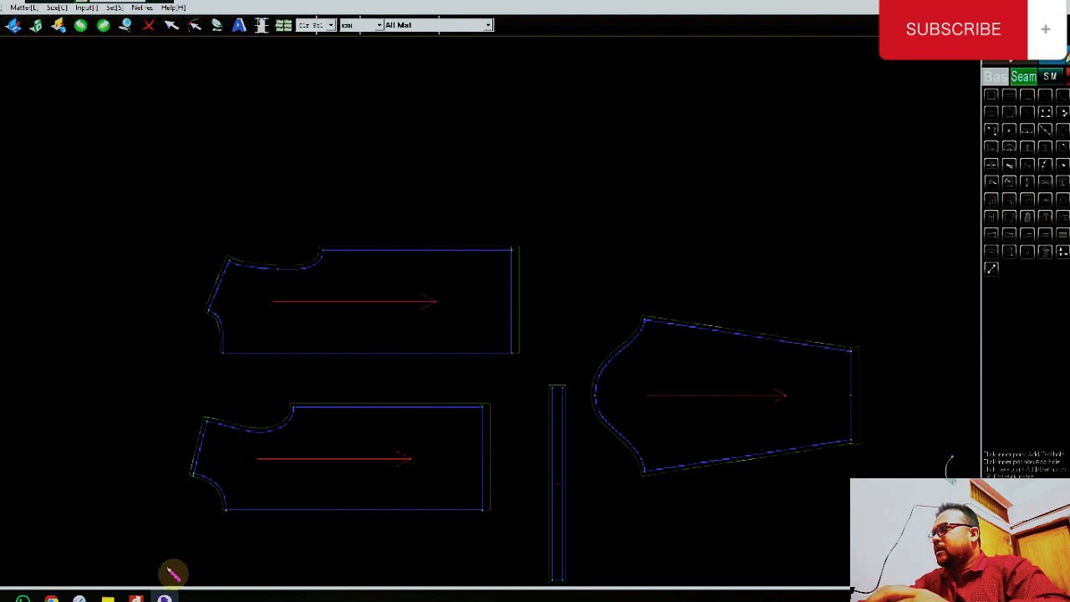
click(108, 599)
click(136, 597)
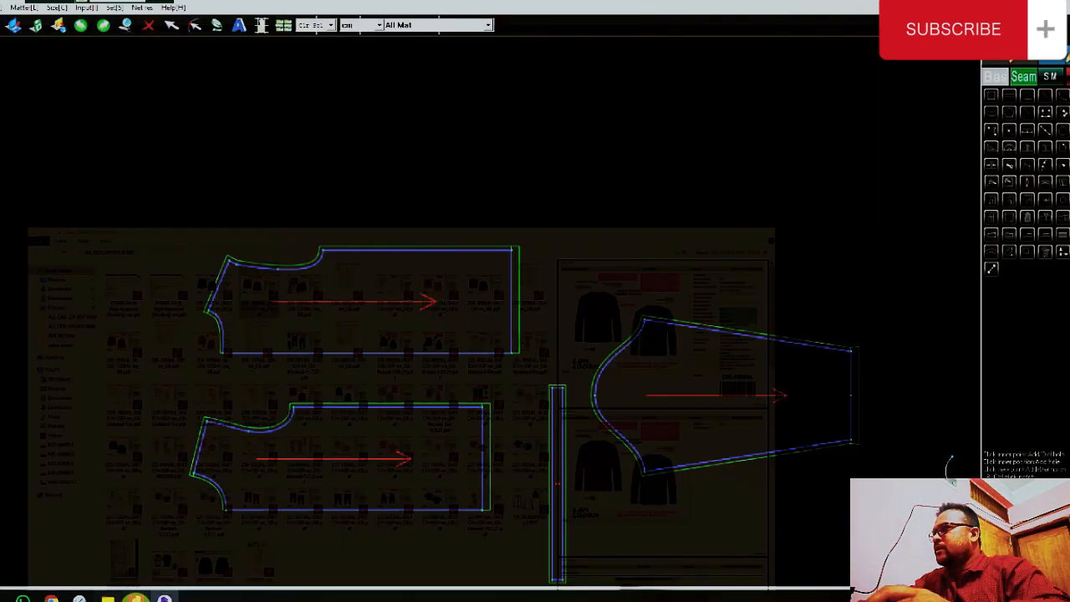
scroll(516, 245, up, 2)
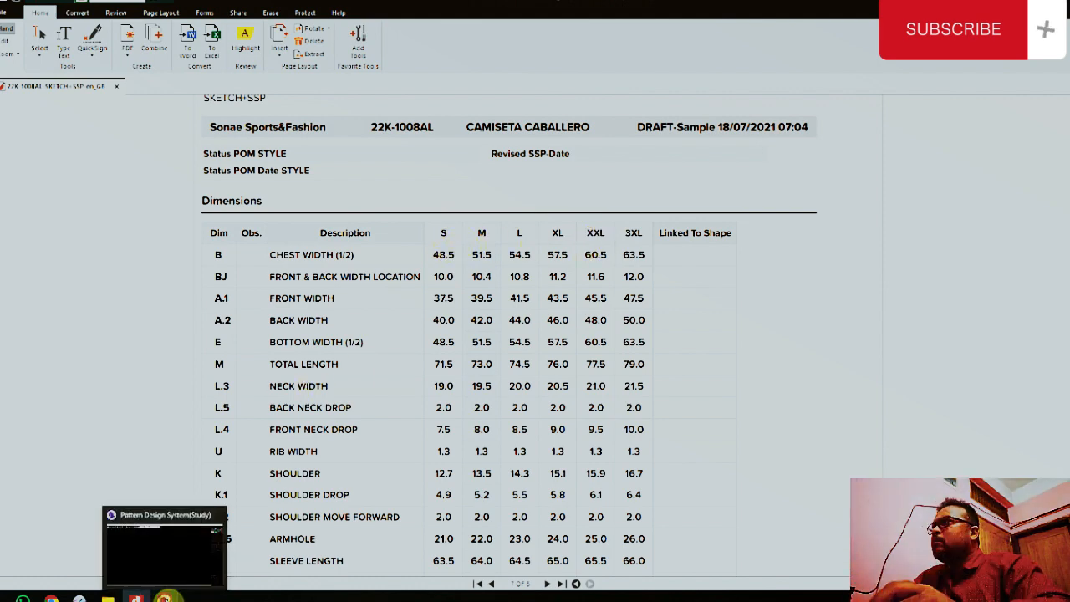
click(165, 599)
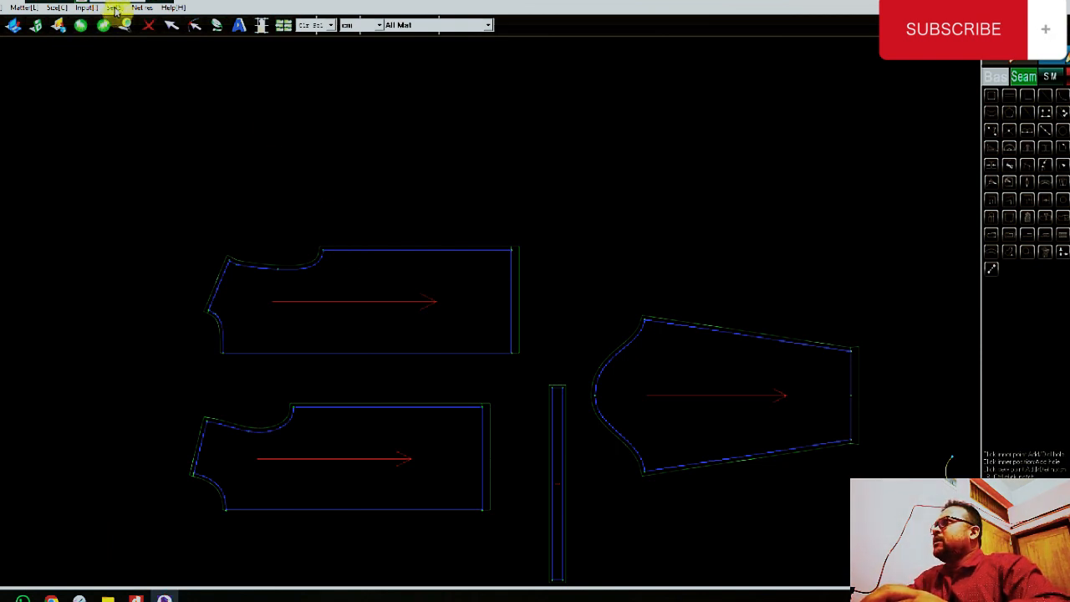
Open the size table and add two sizes after XL, named XXL and 3XL.
click(59, 22)
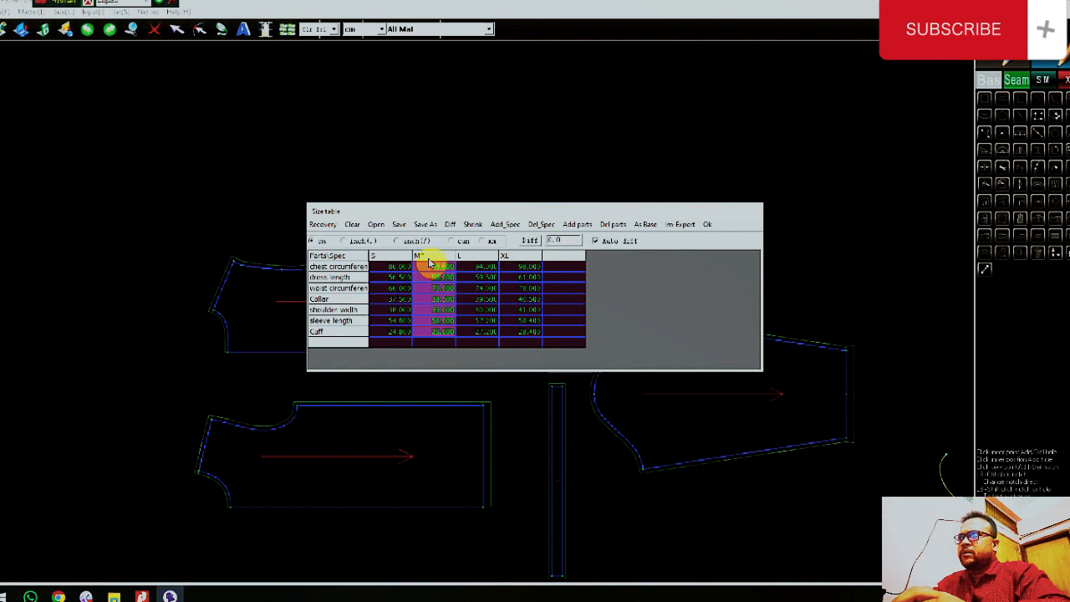
click(473, 256)
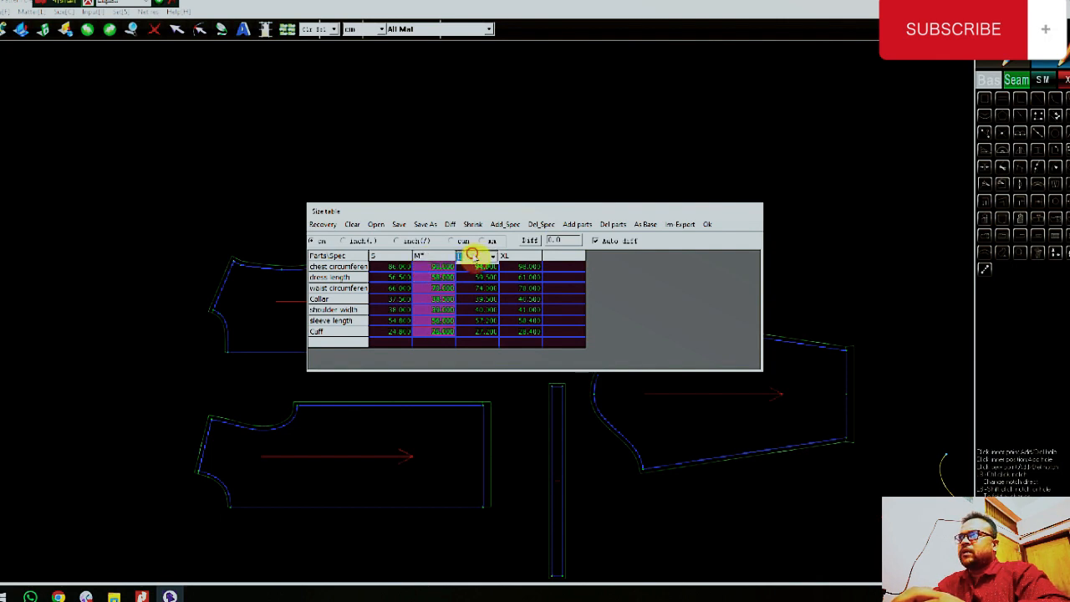
click(505, 257)
click(564, 259)
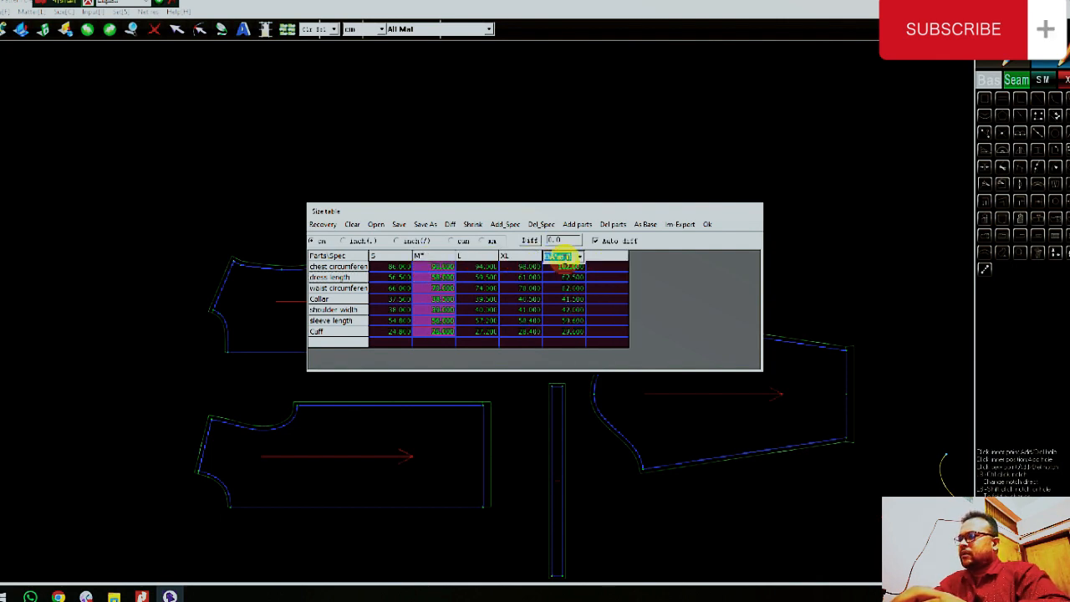
text(XXL)
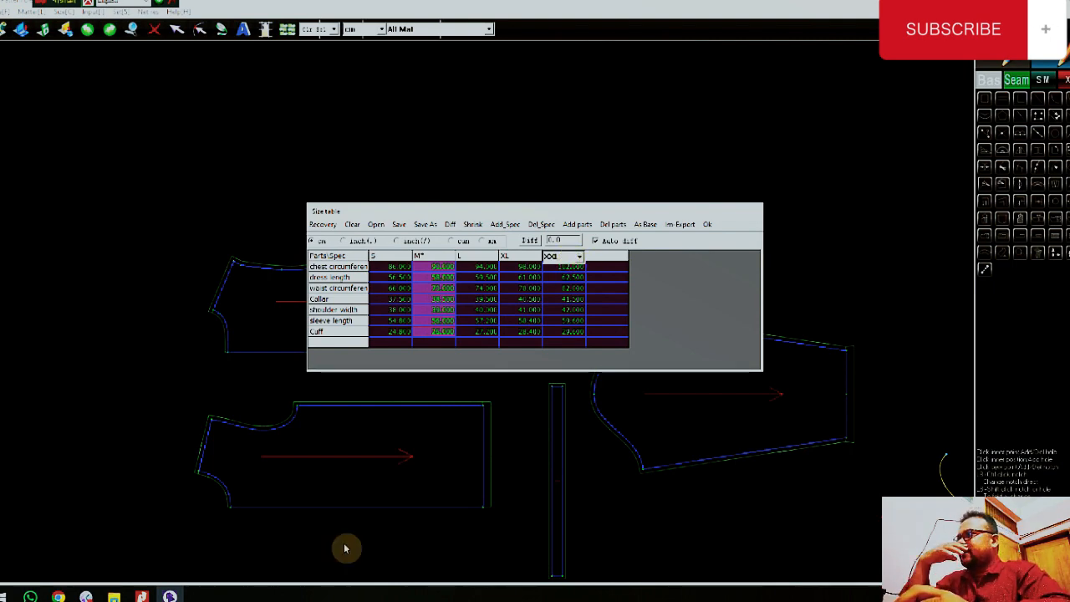
click(142, 596)
click(143, 596)
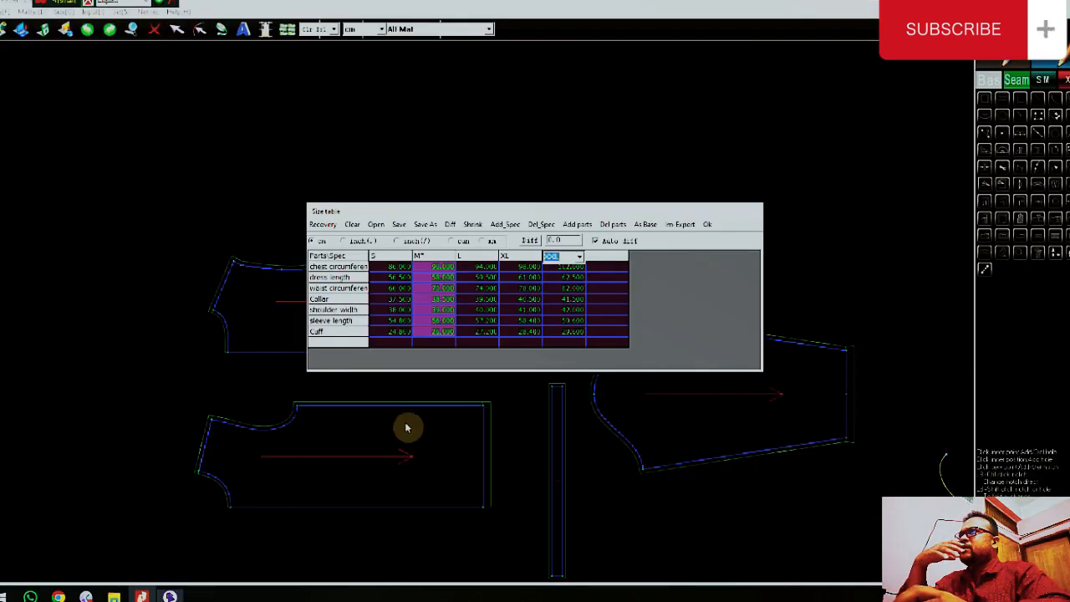
click(597, 257)
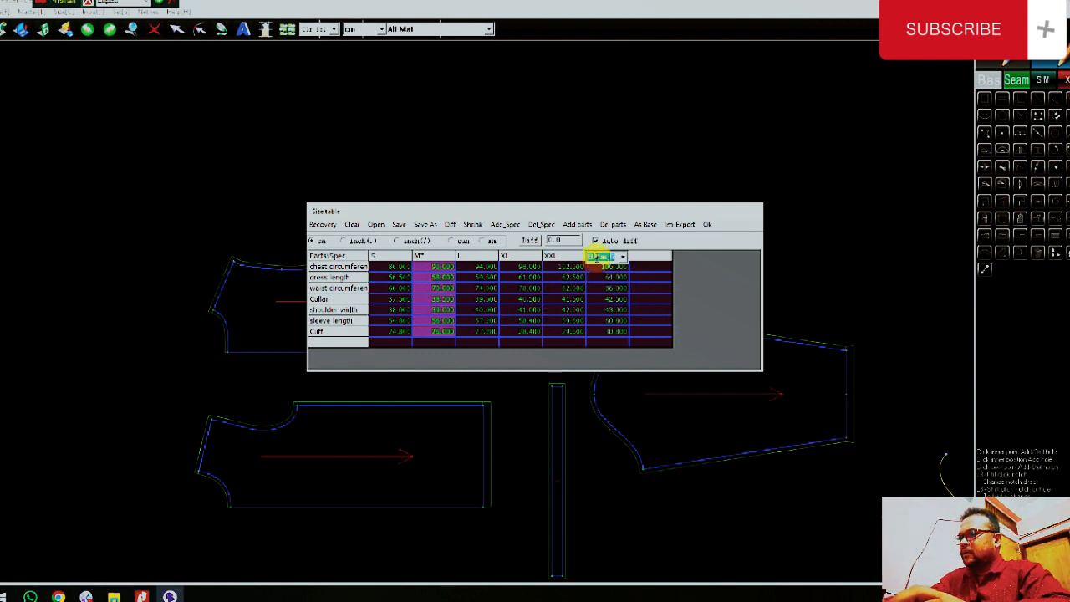
text(3)
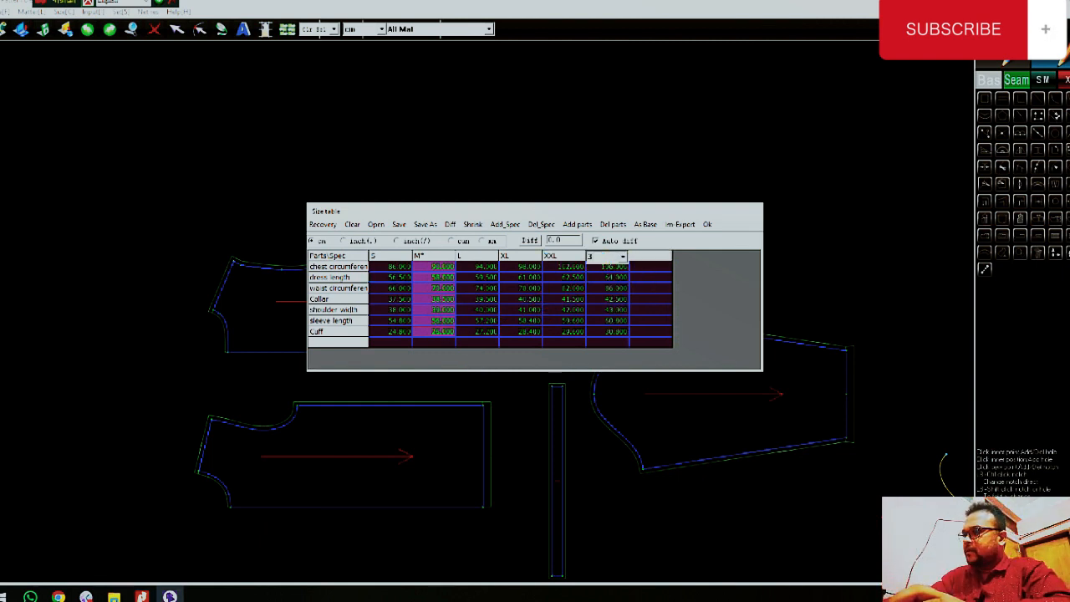
text(XL)
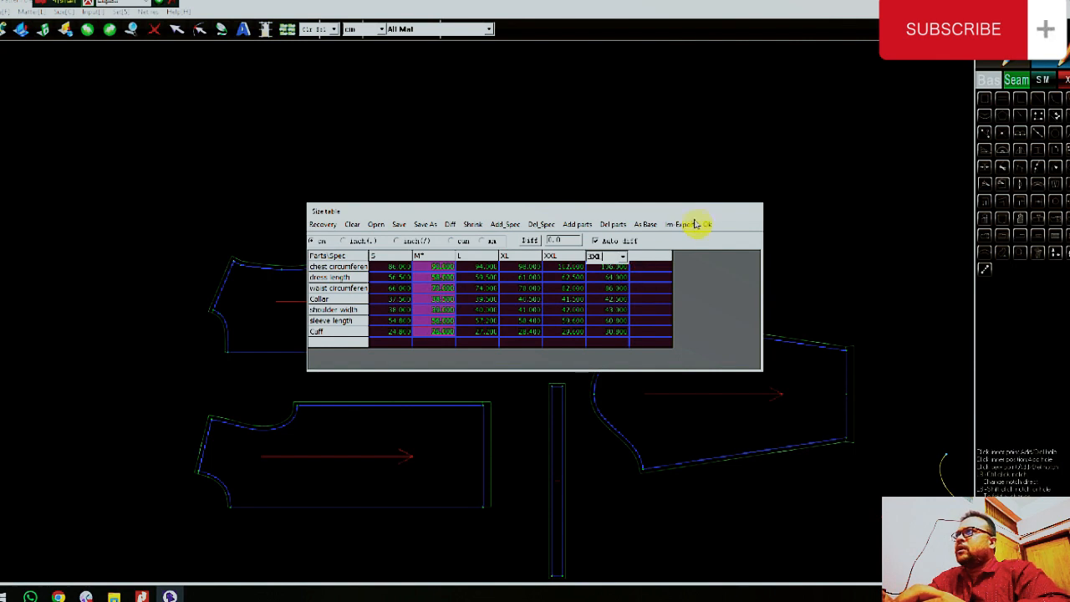
Use M as the base size and accept the size table.
click(434, 258)
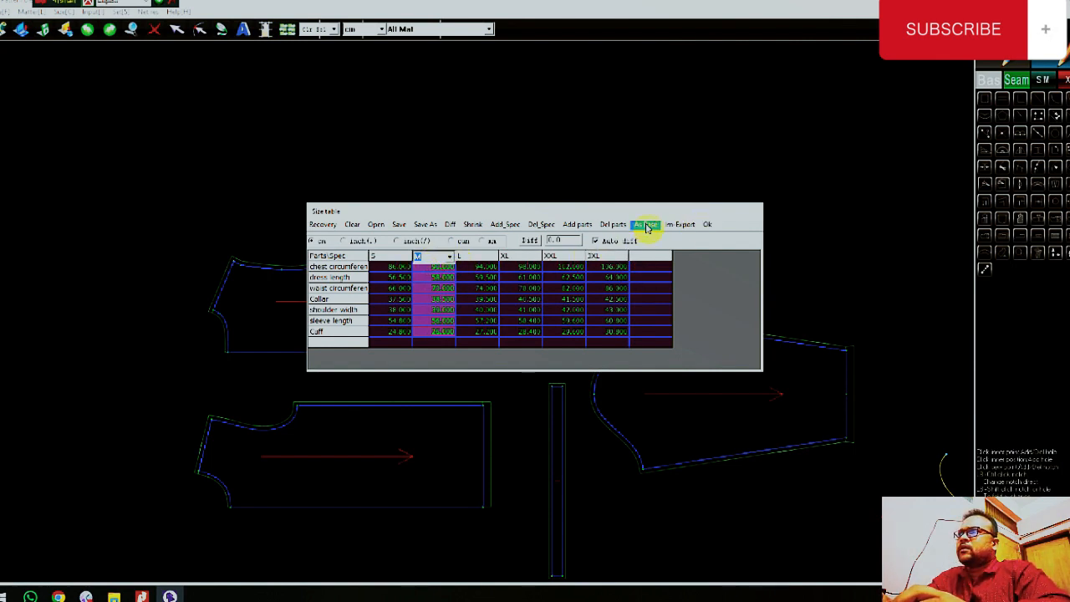
click(450, 257)
click(450, 258)
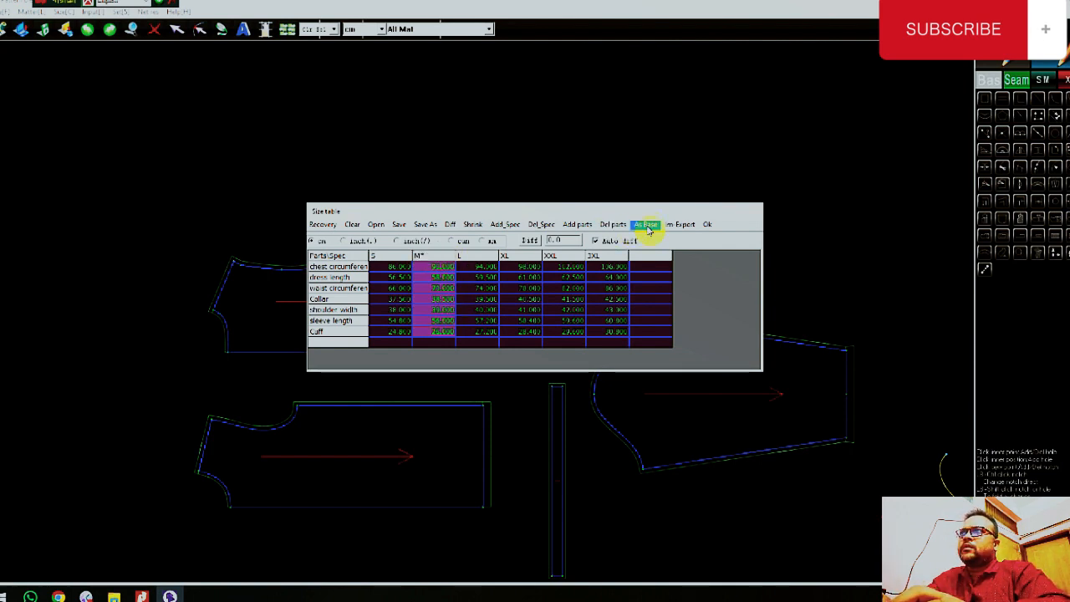
click(708, 225)
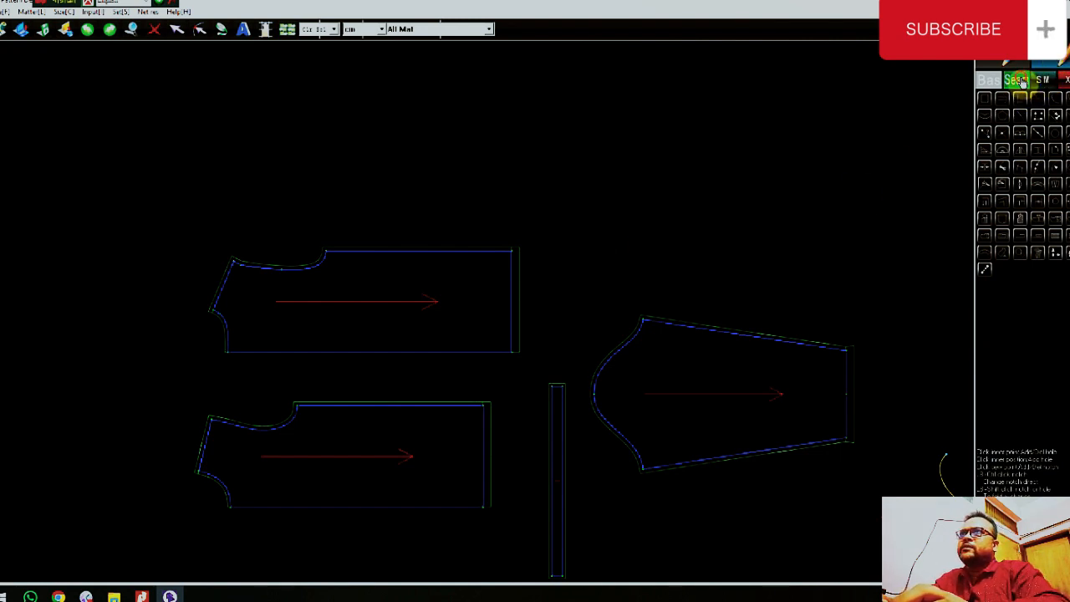
click(1017, 80)
click(1015, 81)
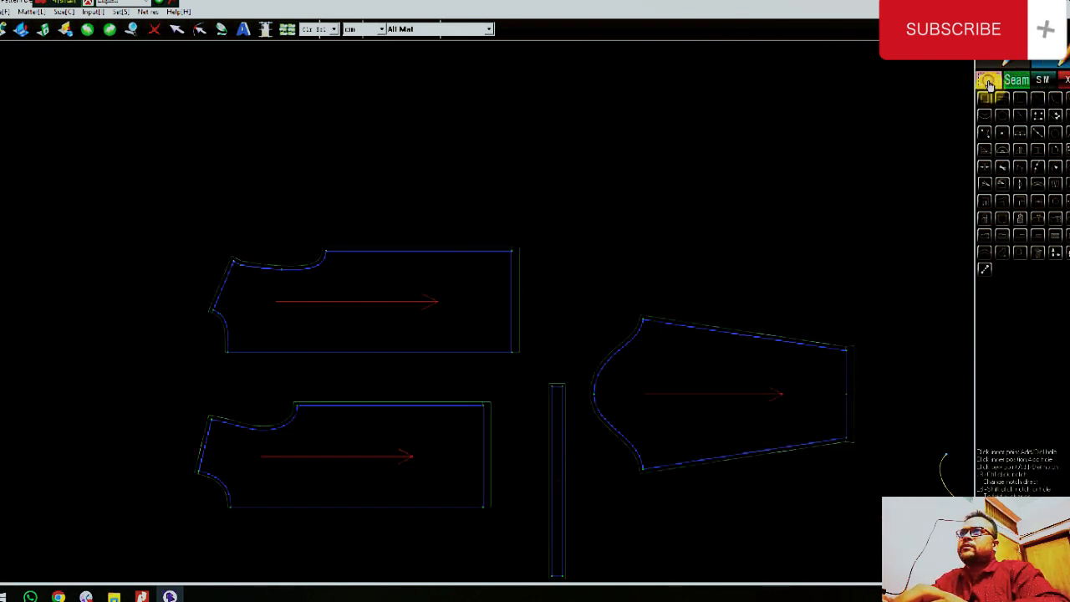